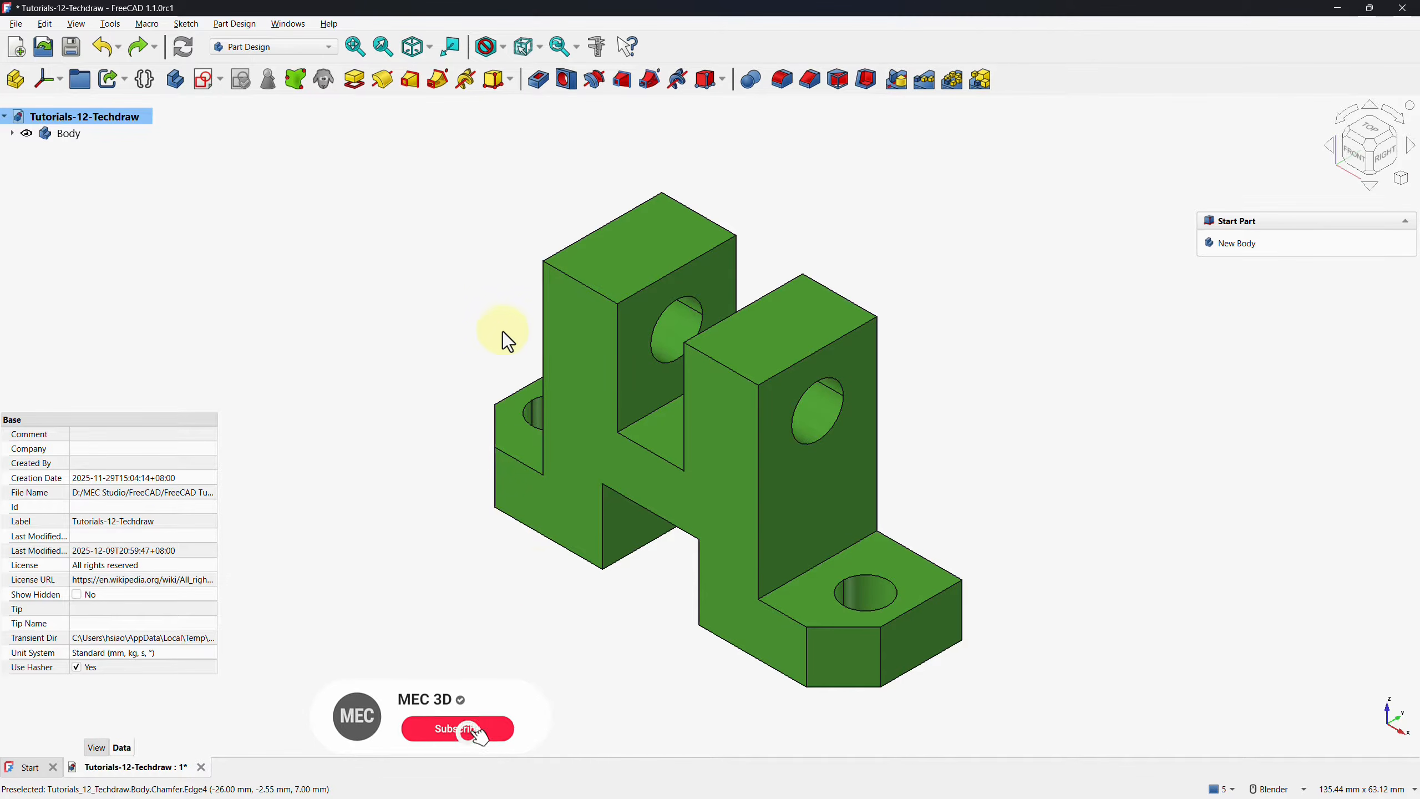
Switch to the TechDraw workbench, insert a default drawing page and expand it in the model tree.
{"action": "left_click", "coordinate": [280, 53]}
{"action": "left_click", "coordinate": [246, 242]}
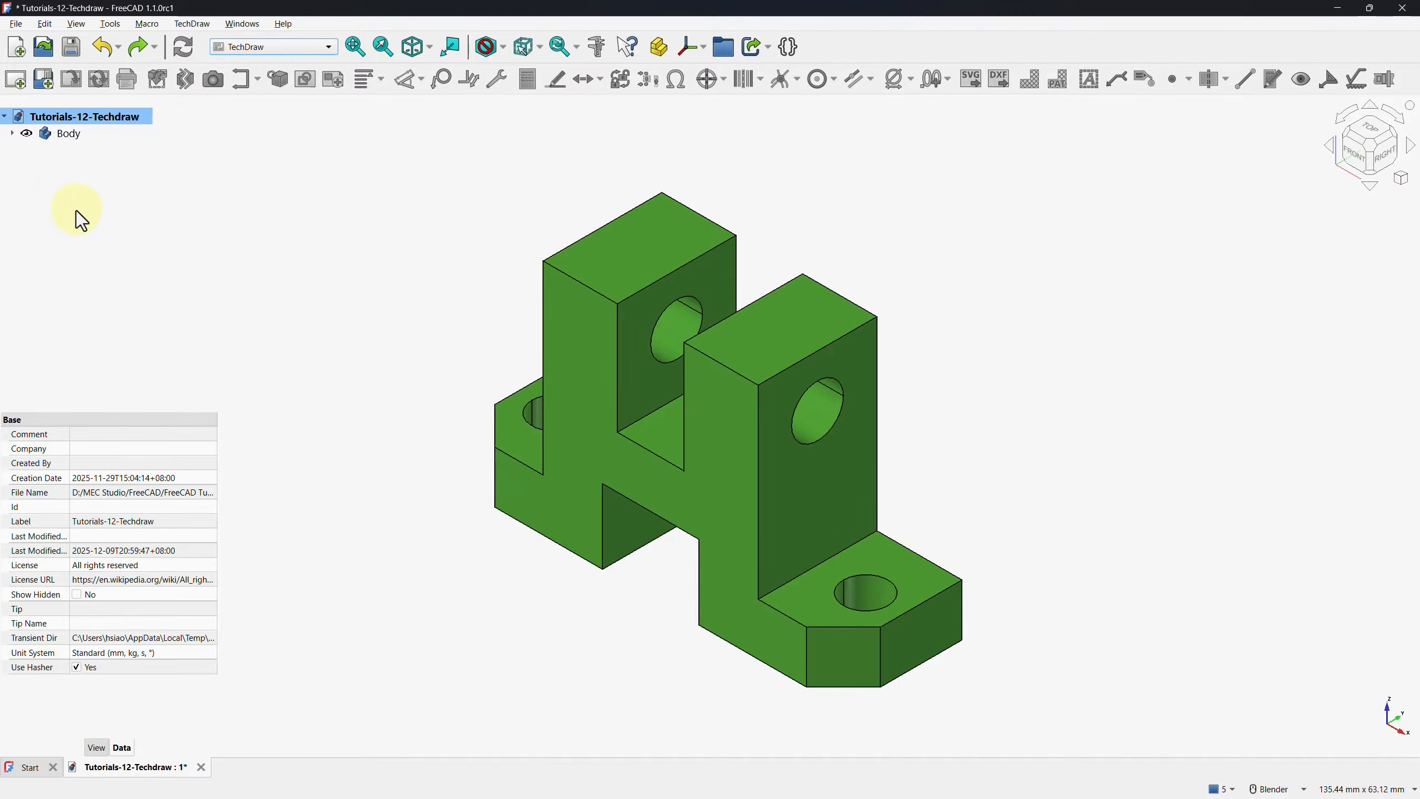
{"action": "left_click", "coordinate": [15, 81]}
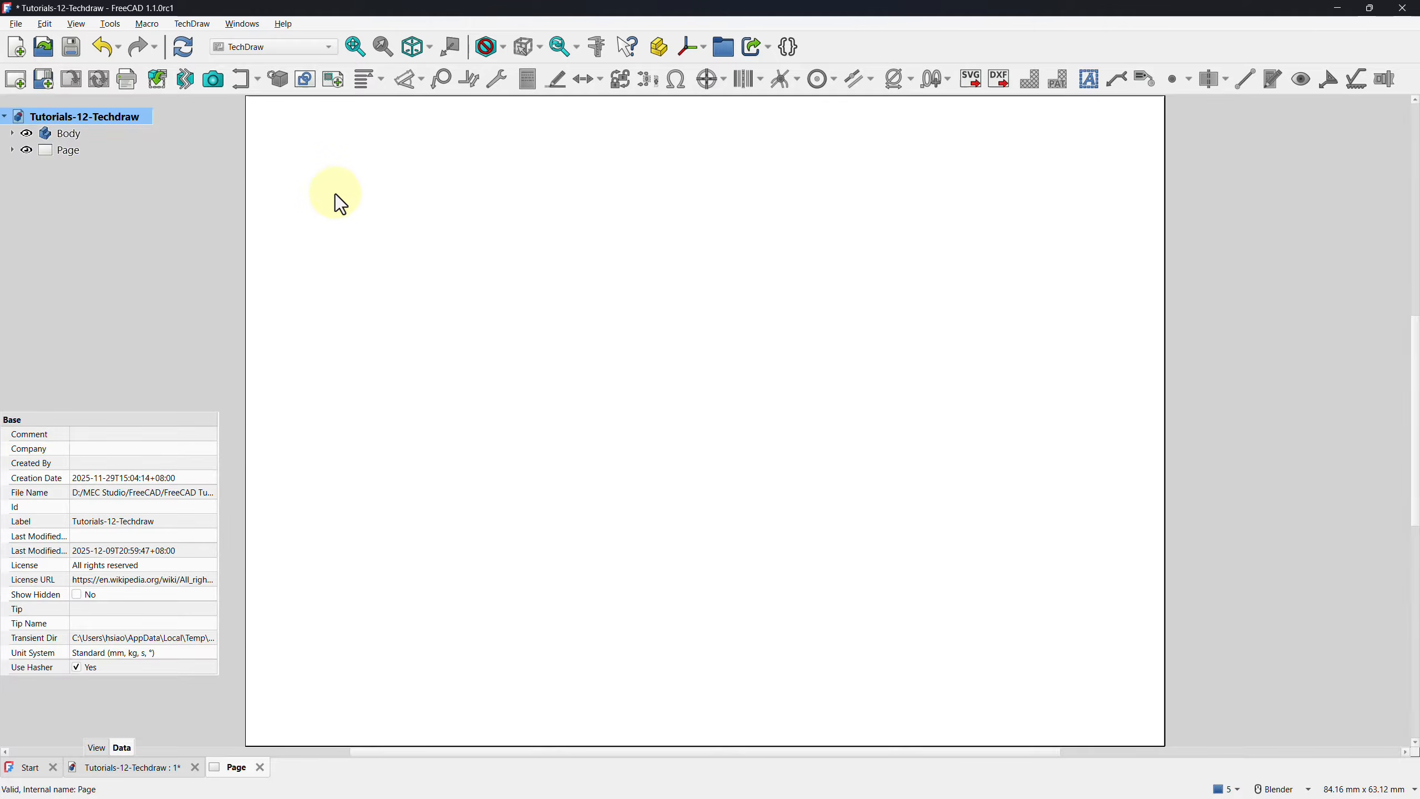
{"action": "left_click", "coordinate": [358, 54]}
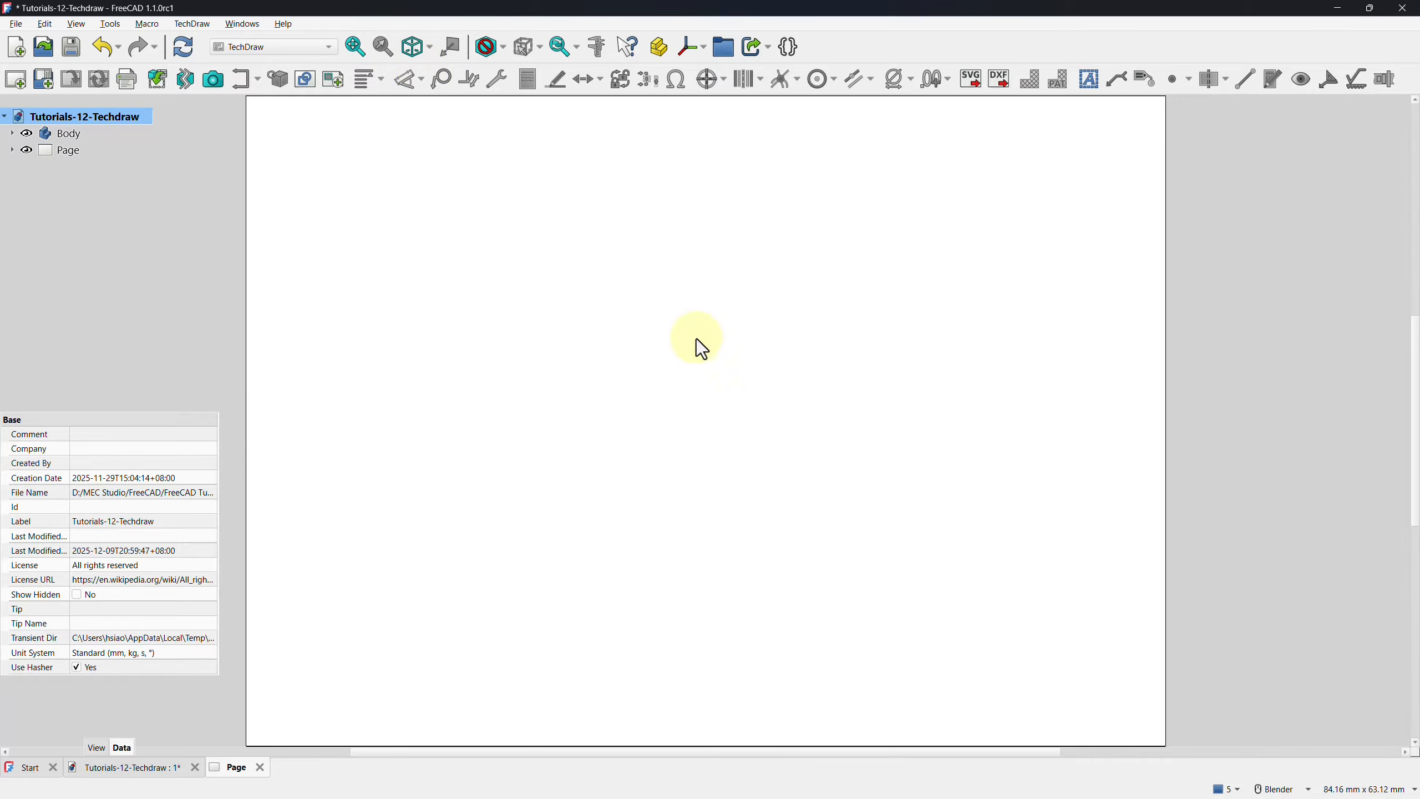
{"action": "scroll", "coordinate": [691, 346], "scroll_direction": "down", "scroll_amount": 1}
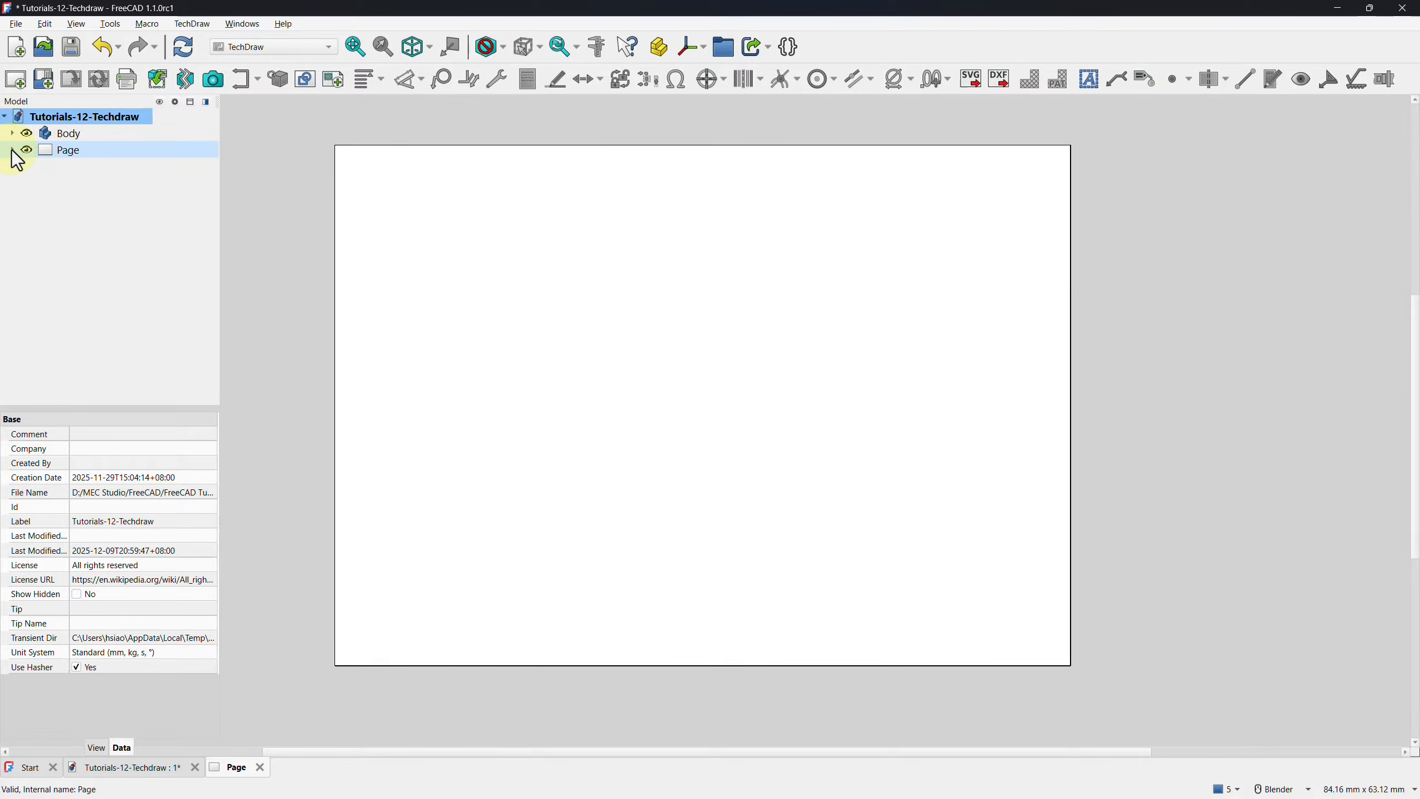
{"action": "left_click", "coordinate": [12, 149]}
{"action": "left_click", "coordinate": [62, 166]}
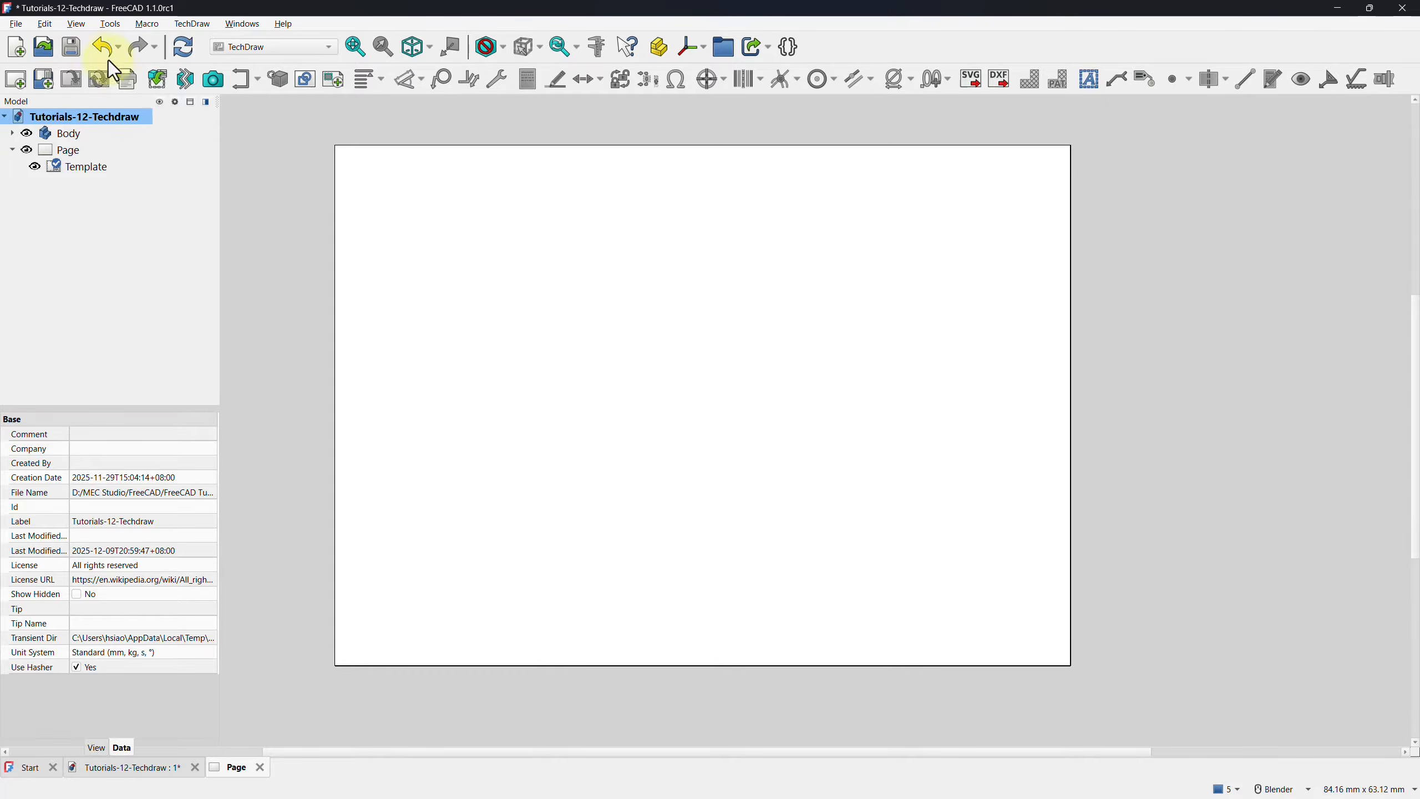
Set the TechDraw default template to A4_MEC_Template.svg in the preferences and apply the change.
{"action": "left_click", "coordinate": [46, 24]}
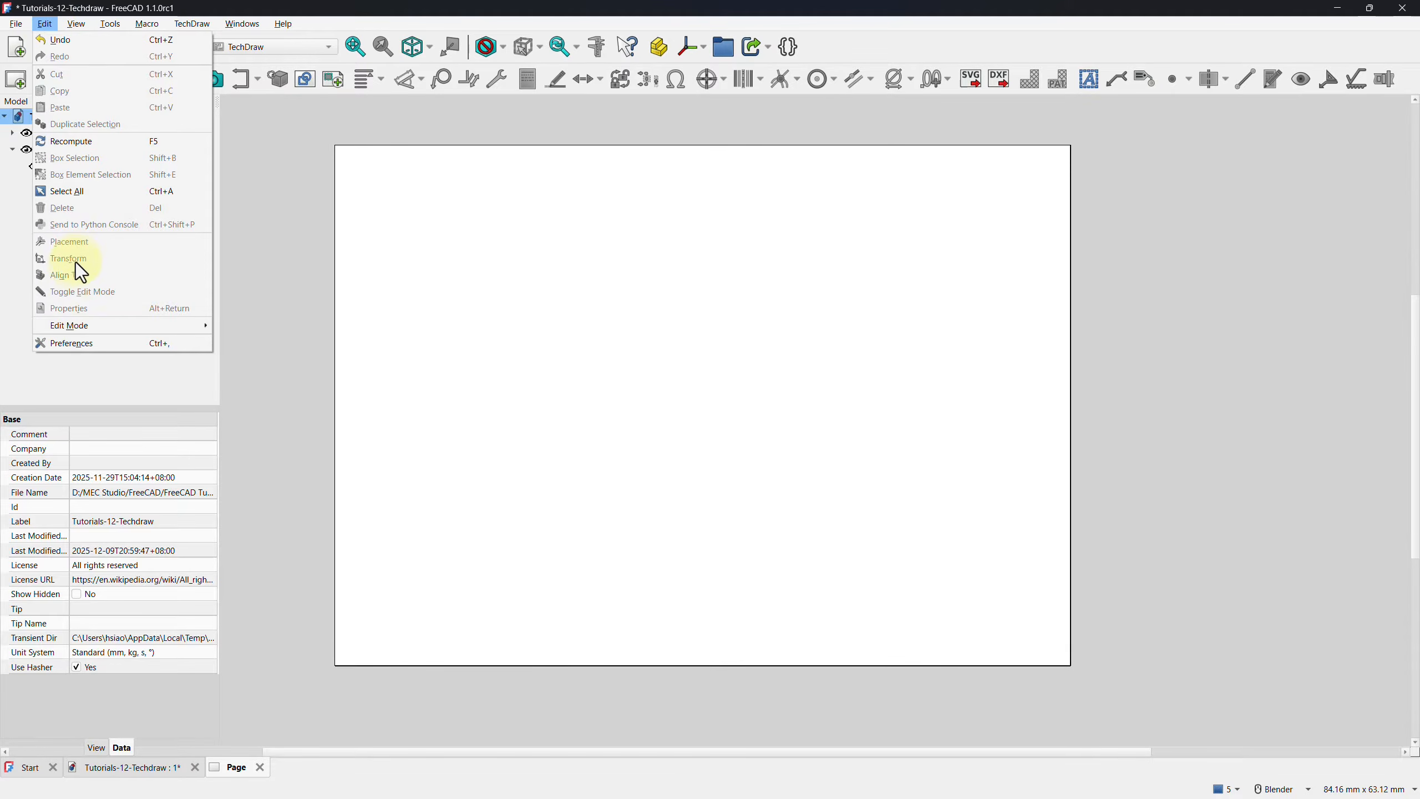
{"action": "left_click", "coordinate": [68, 341]}
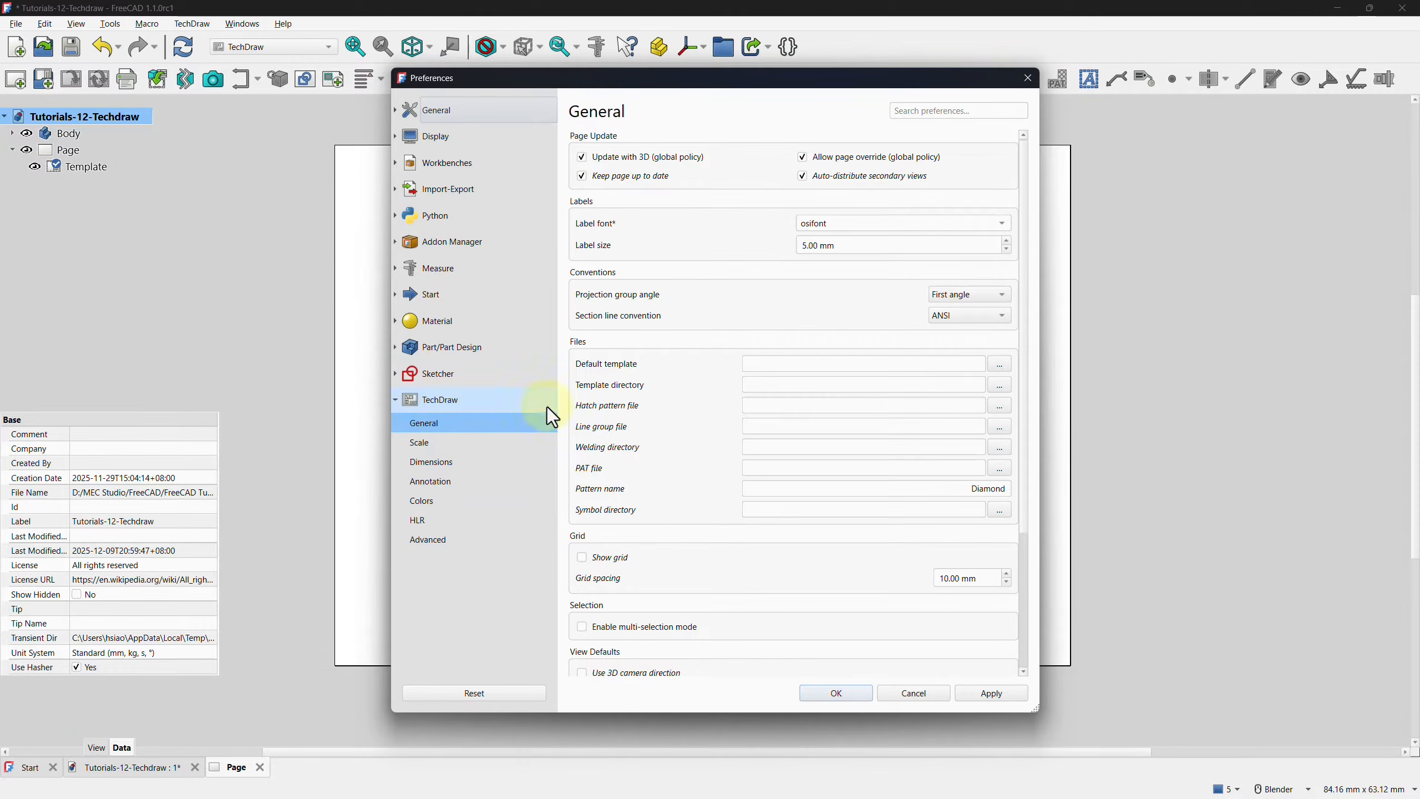
{"action": "left_click", "coordinate": [1000, 364]}
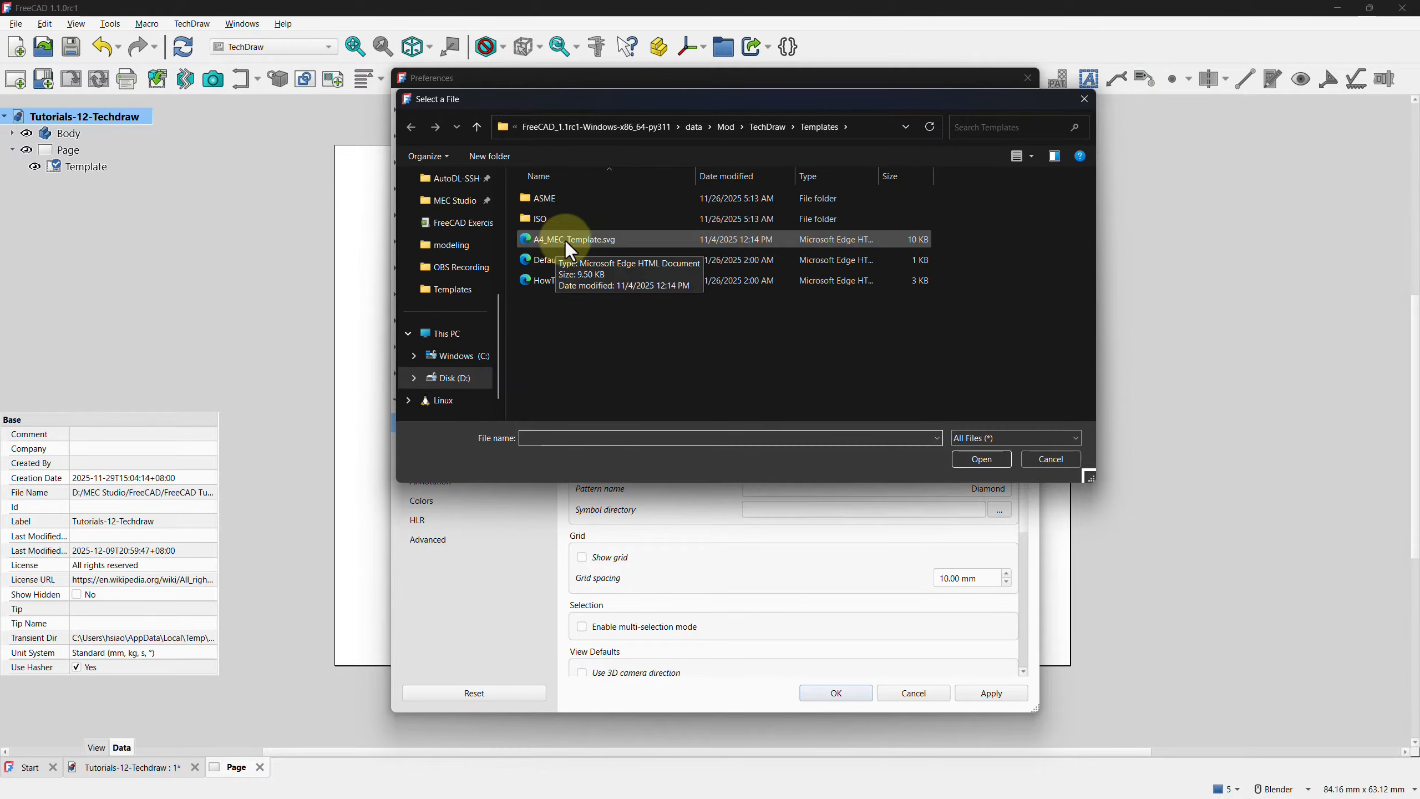
{"action": "left_click", "coordinate": [586, 240]}
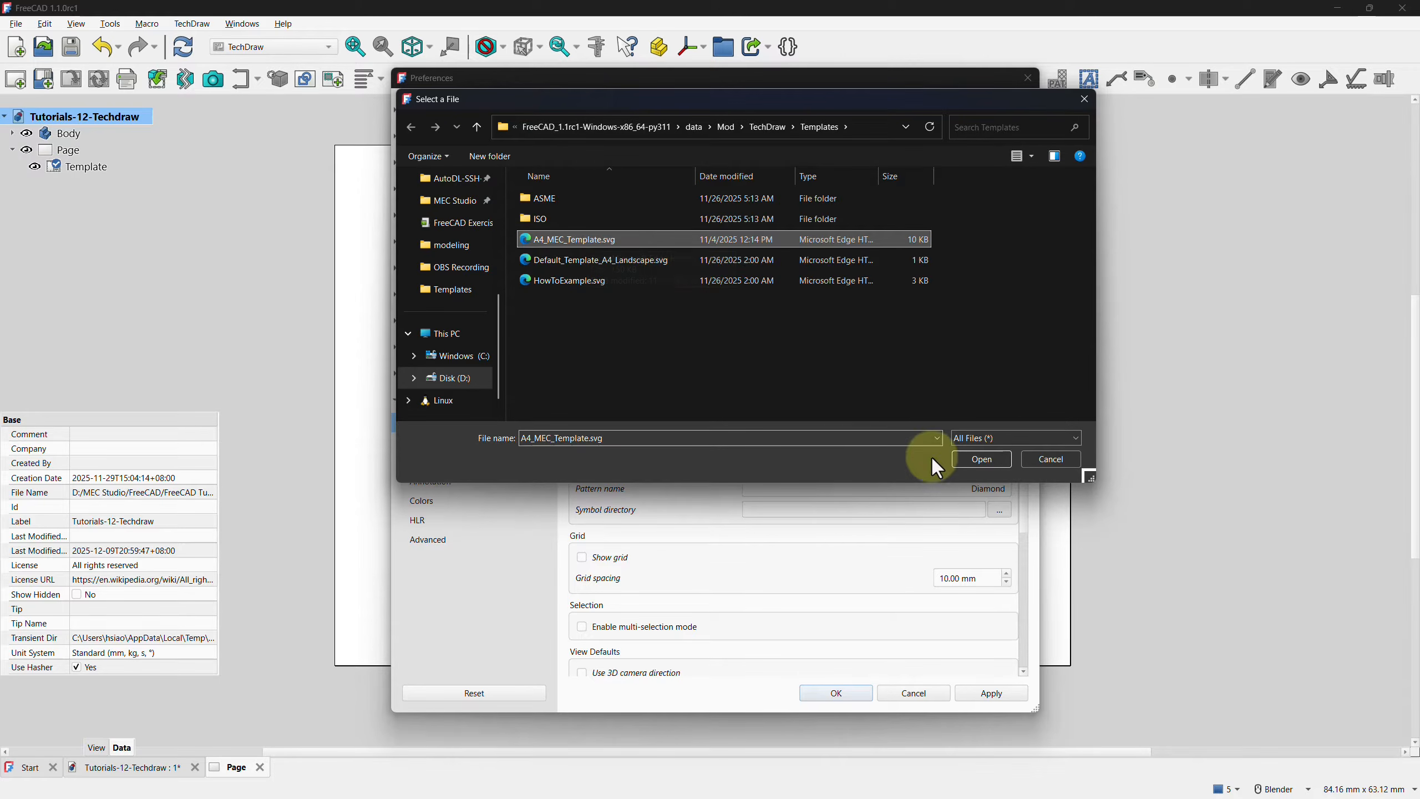
{"action": "left_click", "coordinate": [967, 463]}
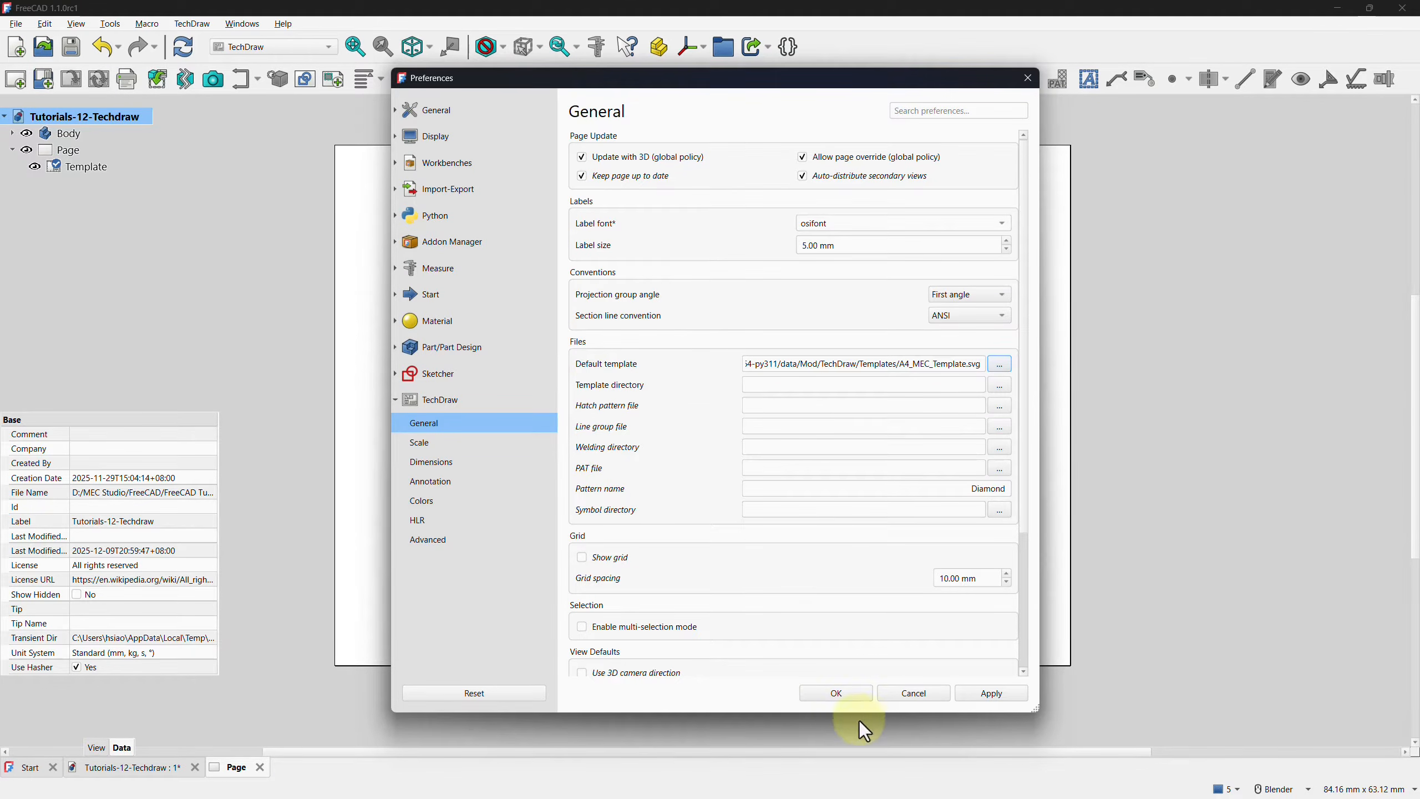
{"action": "left_click", "coordinate": [992, 692]}
{"action": "left_click", "coordinate": [846, 696]}
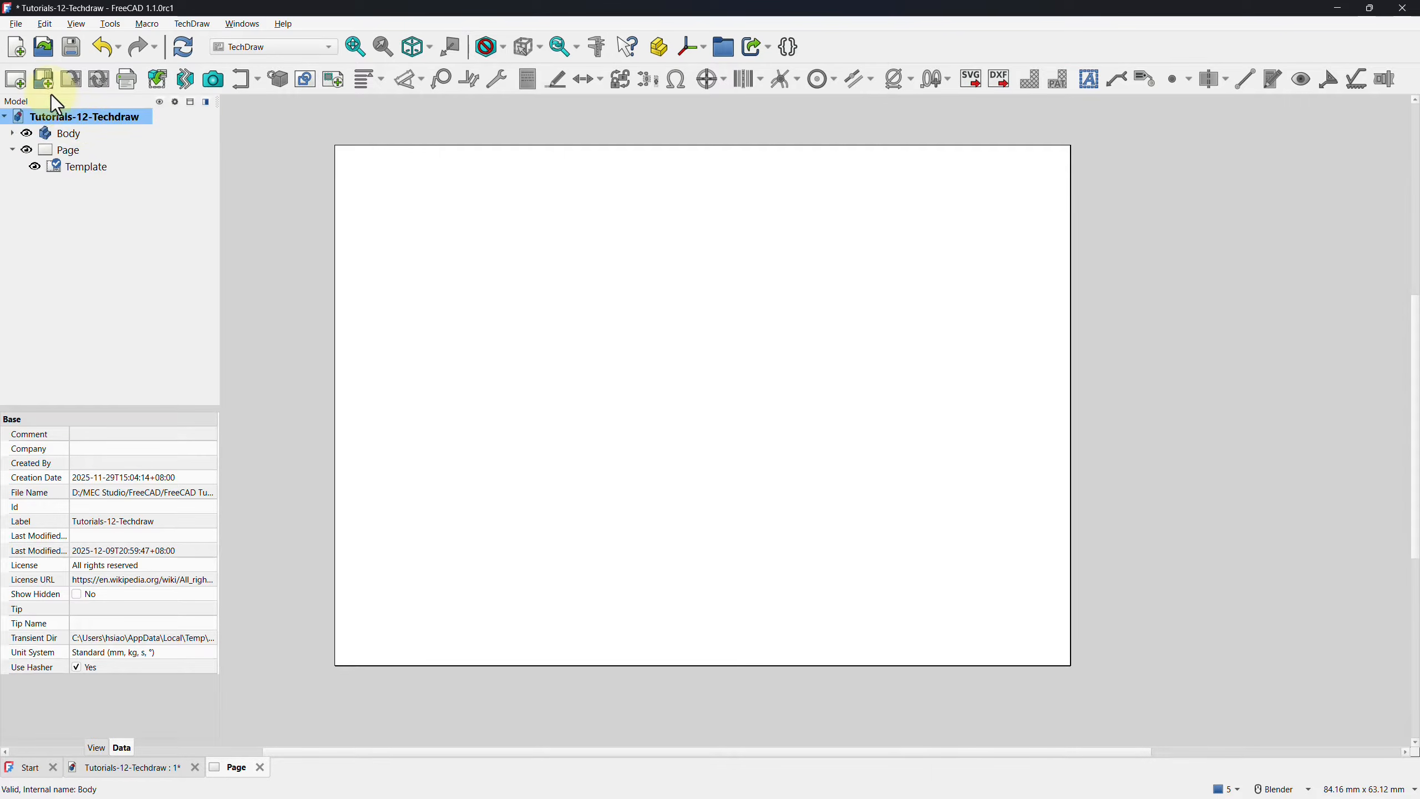
Insert a new page with the default template and delete the original blank page.
{"action": "left_click", "coordinate": [16, 84]}
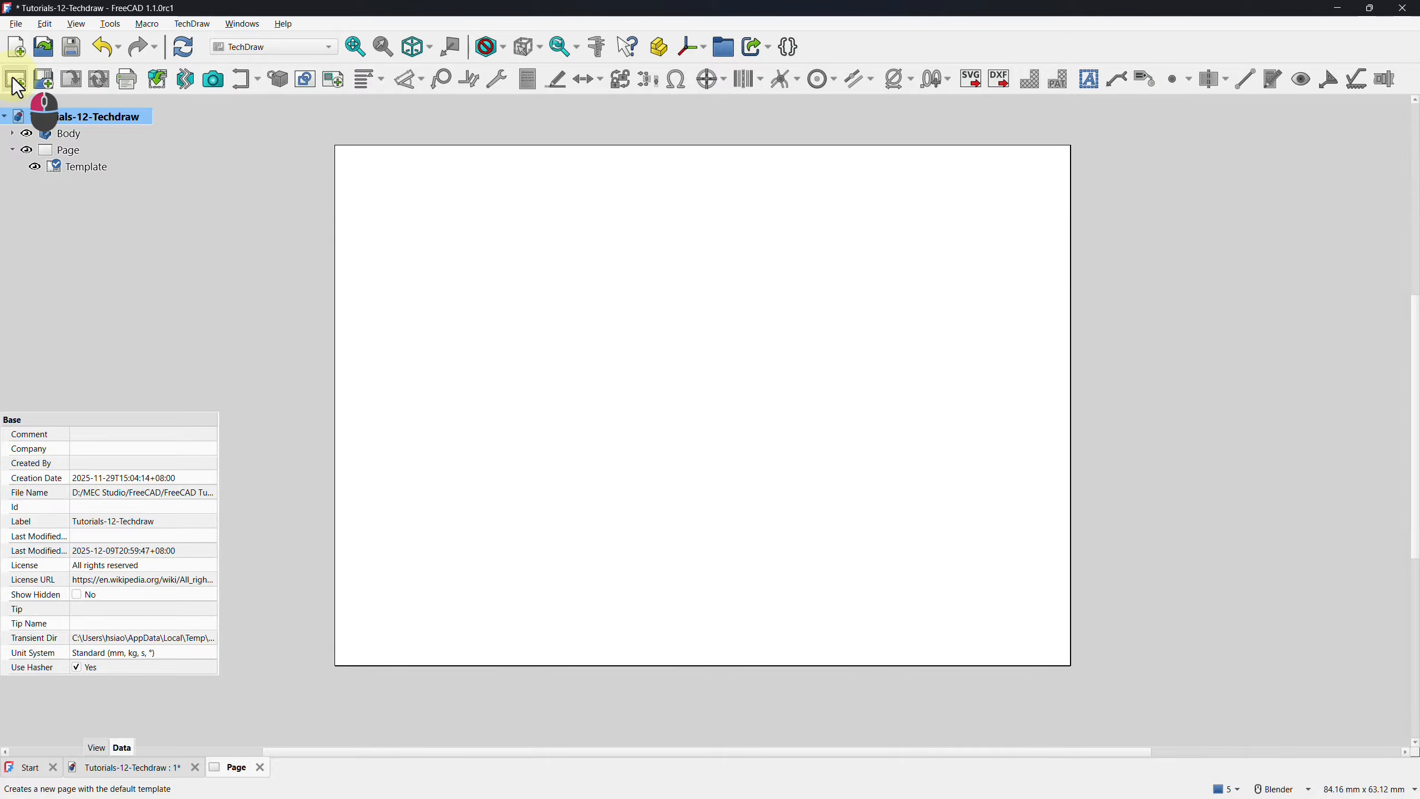
{"action": "scroll", "coordinate": [1057, 442], "scroll_direction": "down", "scroll_amount": 2}
{"action": "scroll", "coordinate": [1056, 442], "scroll_direction": "down", "scroll_amount": 1}
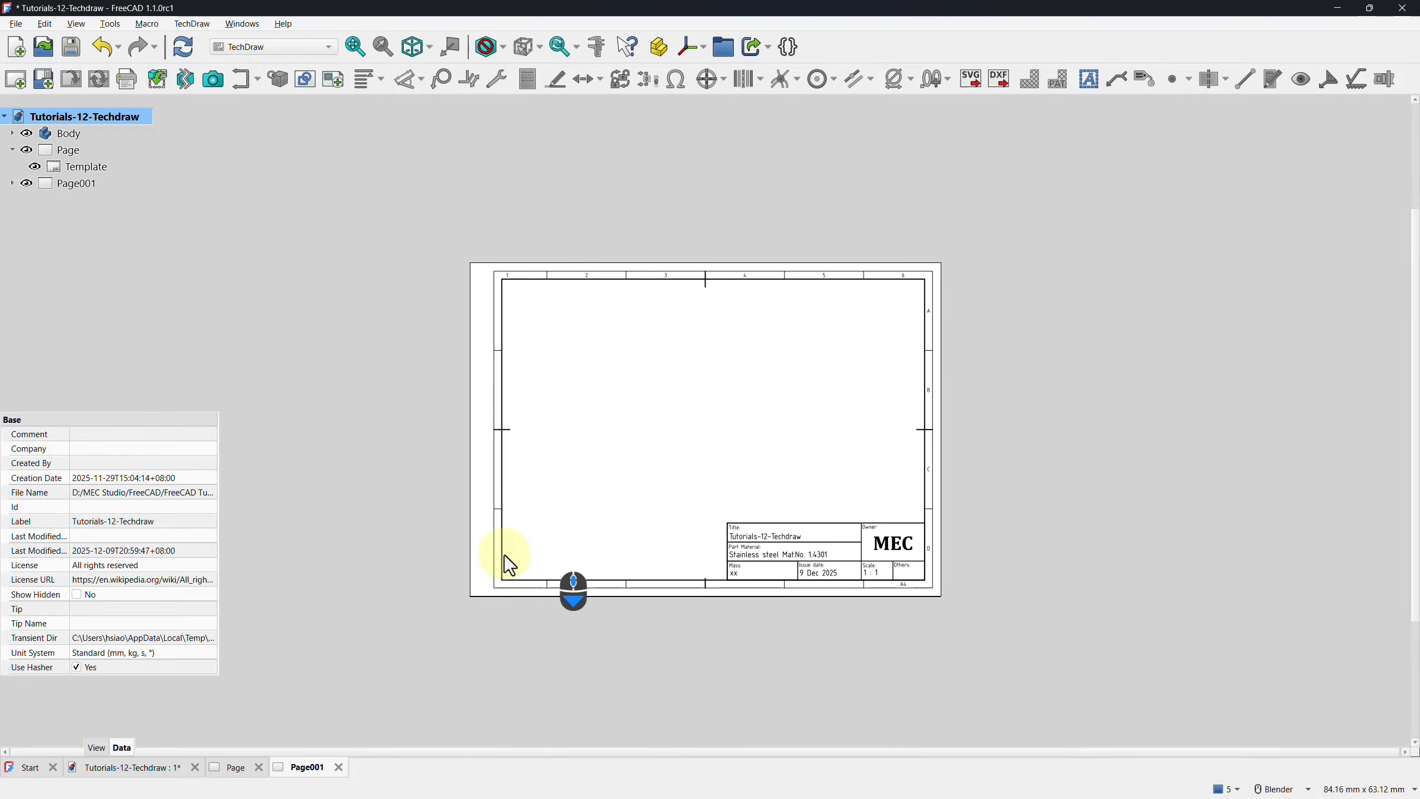
{"action": "left_click", "coordinate": [68, 149]}
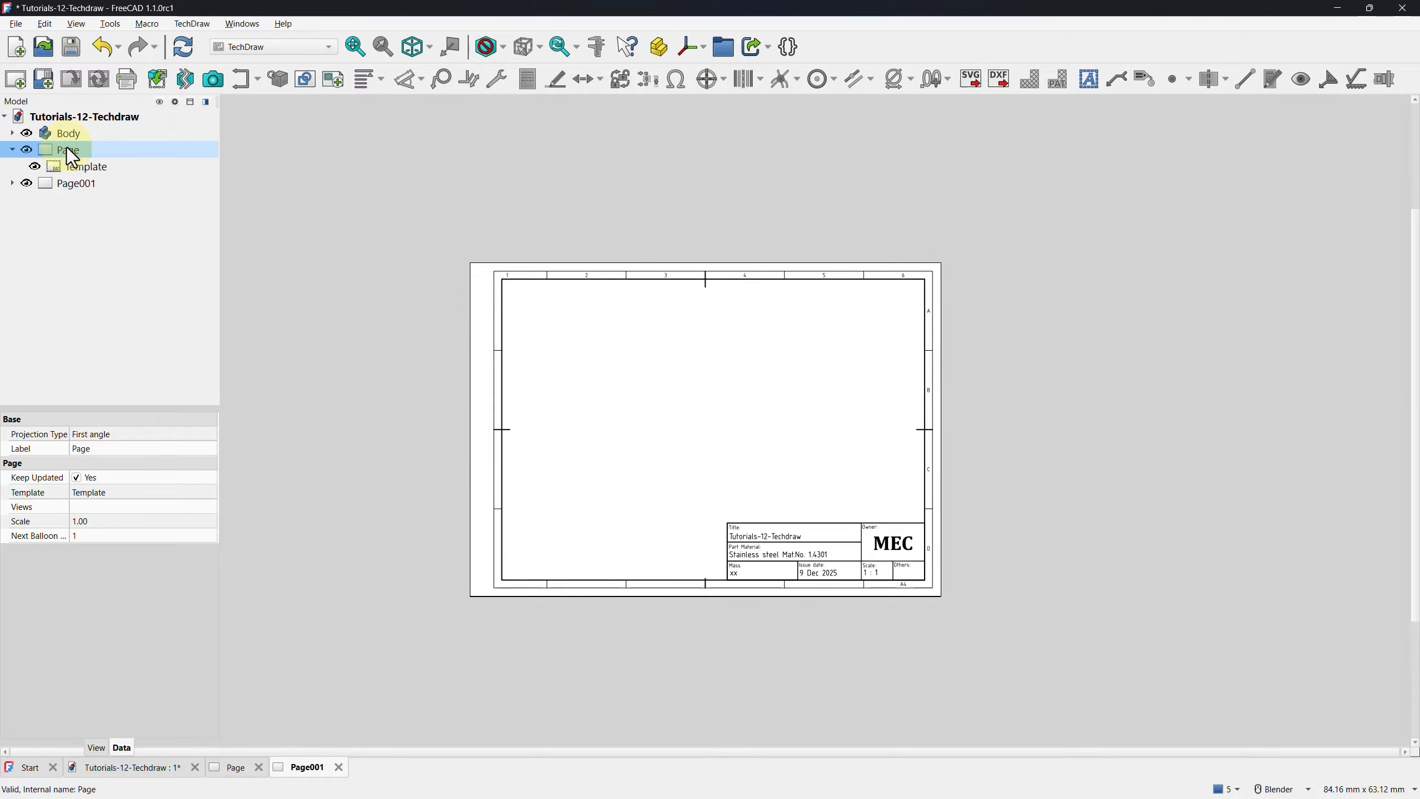
{"action": "key", "text": "Delete"}
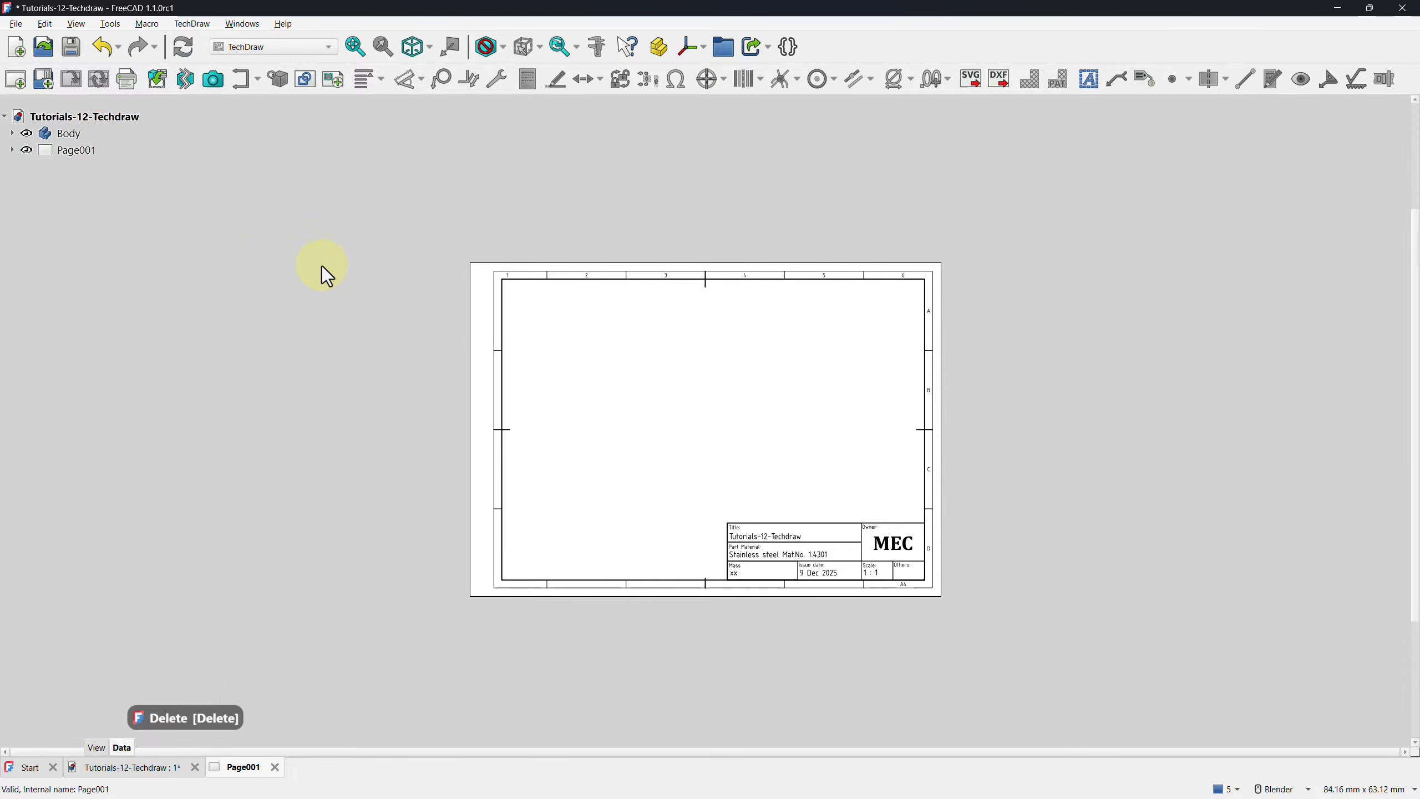
{"action": "left_click", "coordinate": [43, 79]}
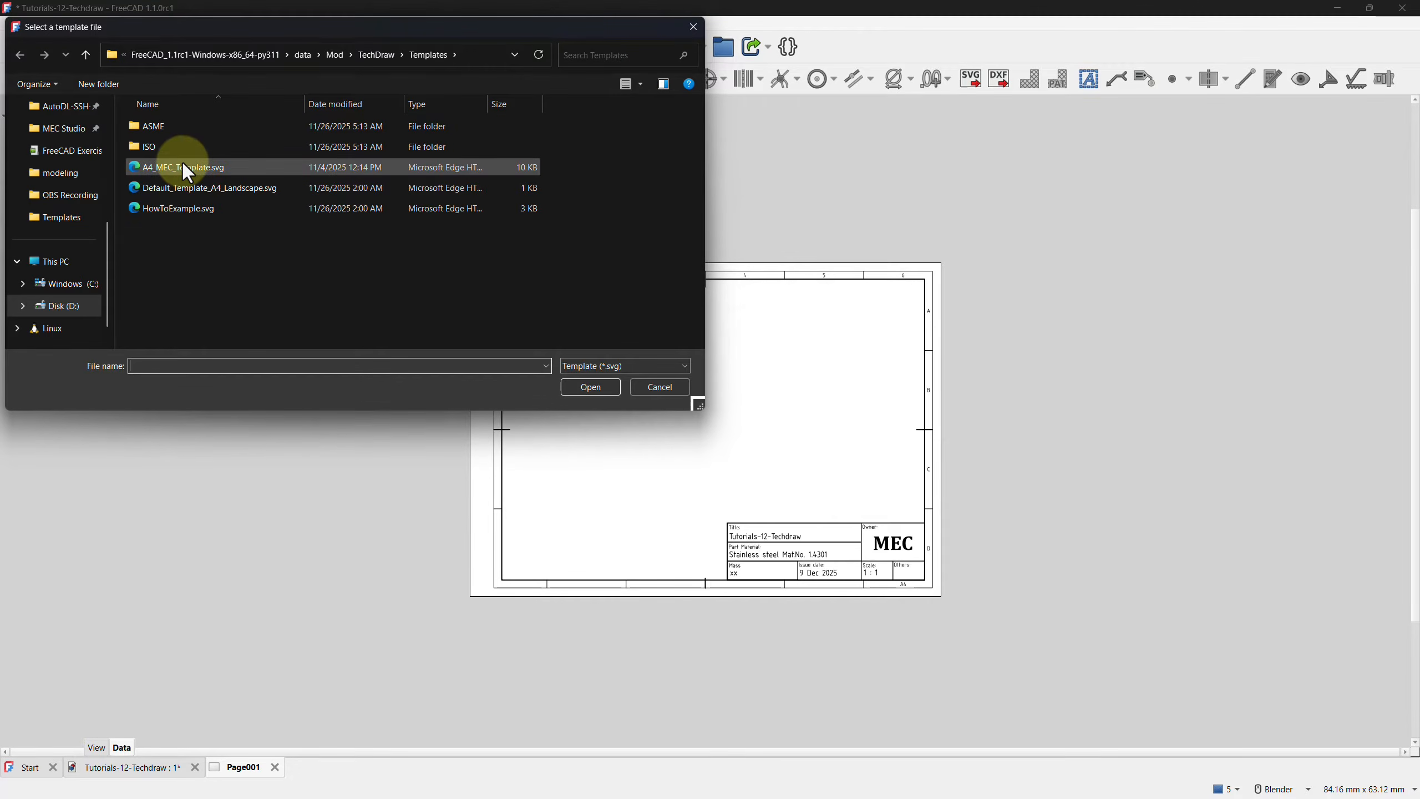
{"action": "left_click", "coordinate": [657, 386]}
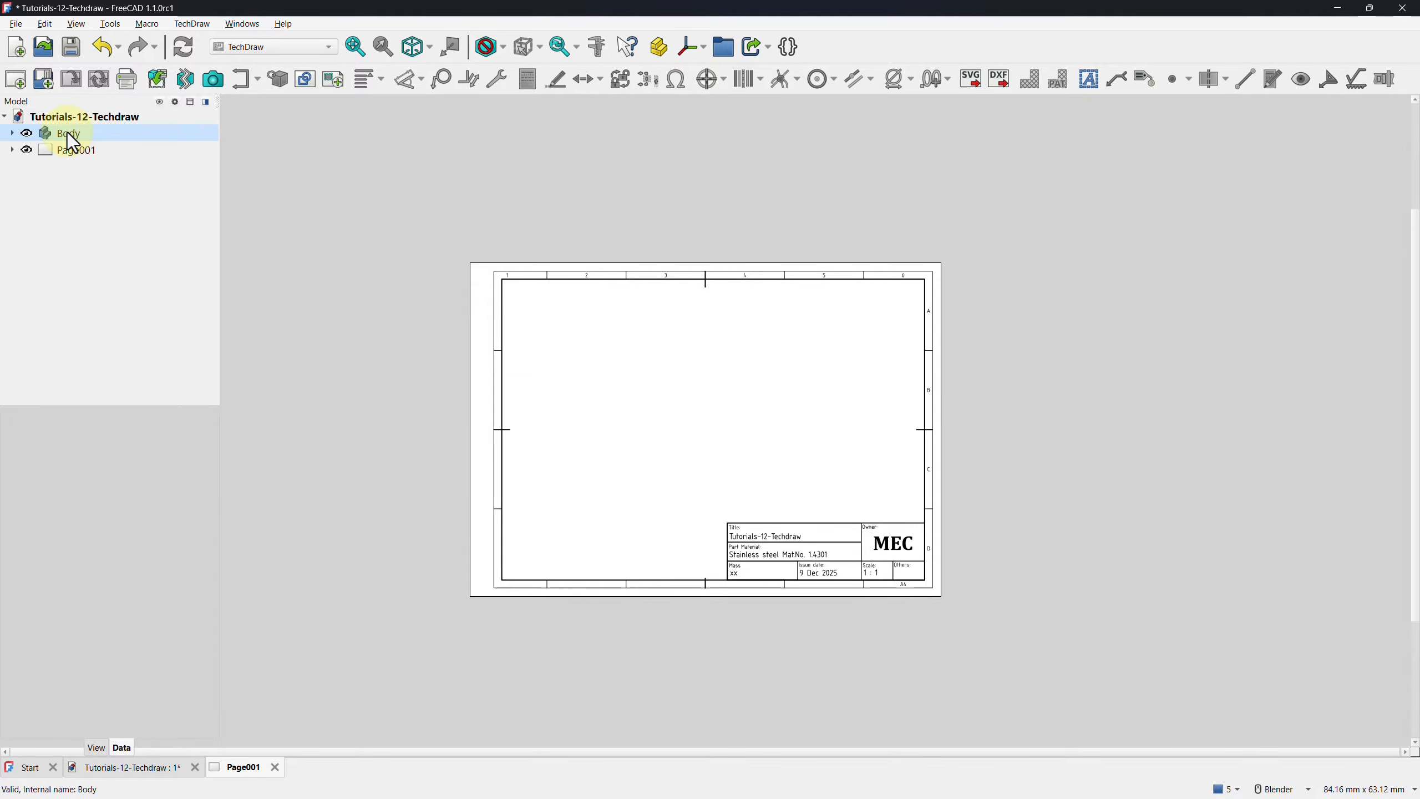
Insert a front view of the Body with secondary projections beside and below it, and move the group up and left on the sheet.
{"action": "left_click", "coordinate": [68, 136]}
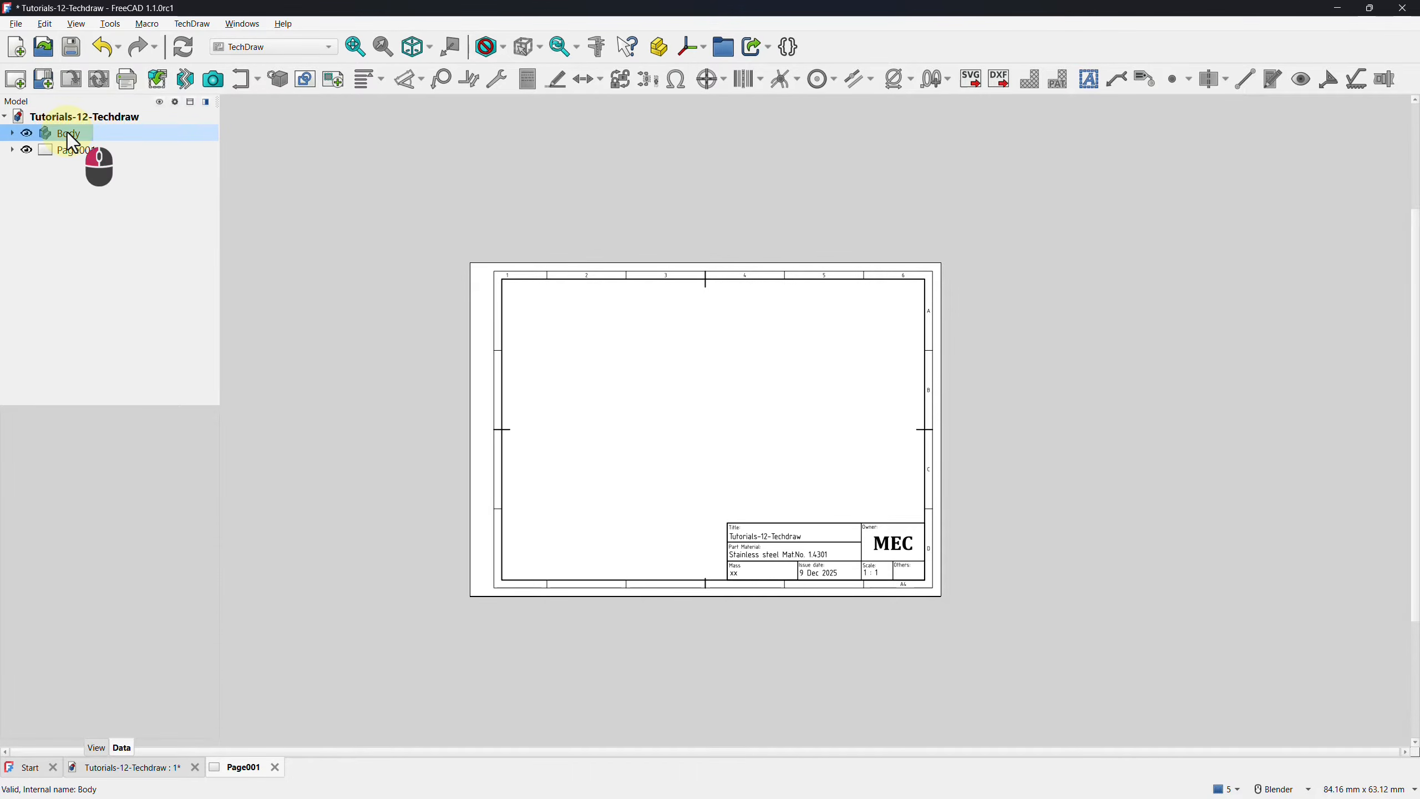
{"action": "left_click", "coordinate": [159, 83]}
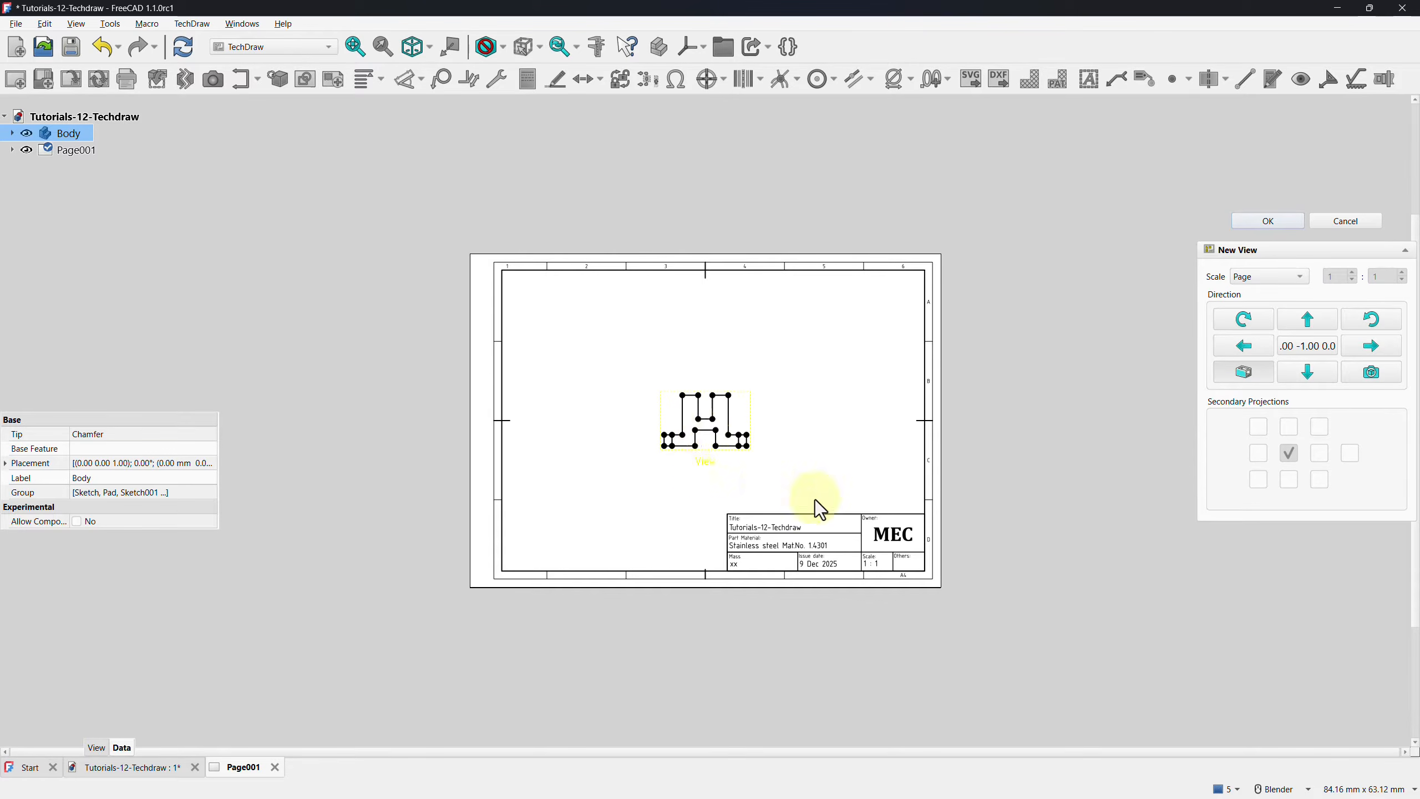
{"action": "left_click", "coordinate": [1321, 454]}
{"action": "left_click", "coordinate": [1290, 480]}
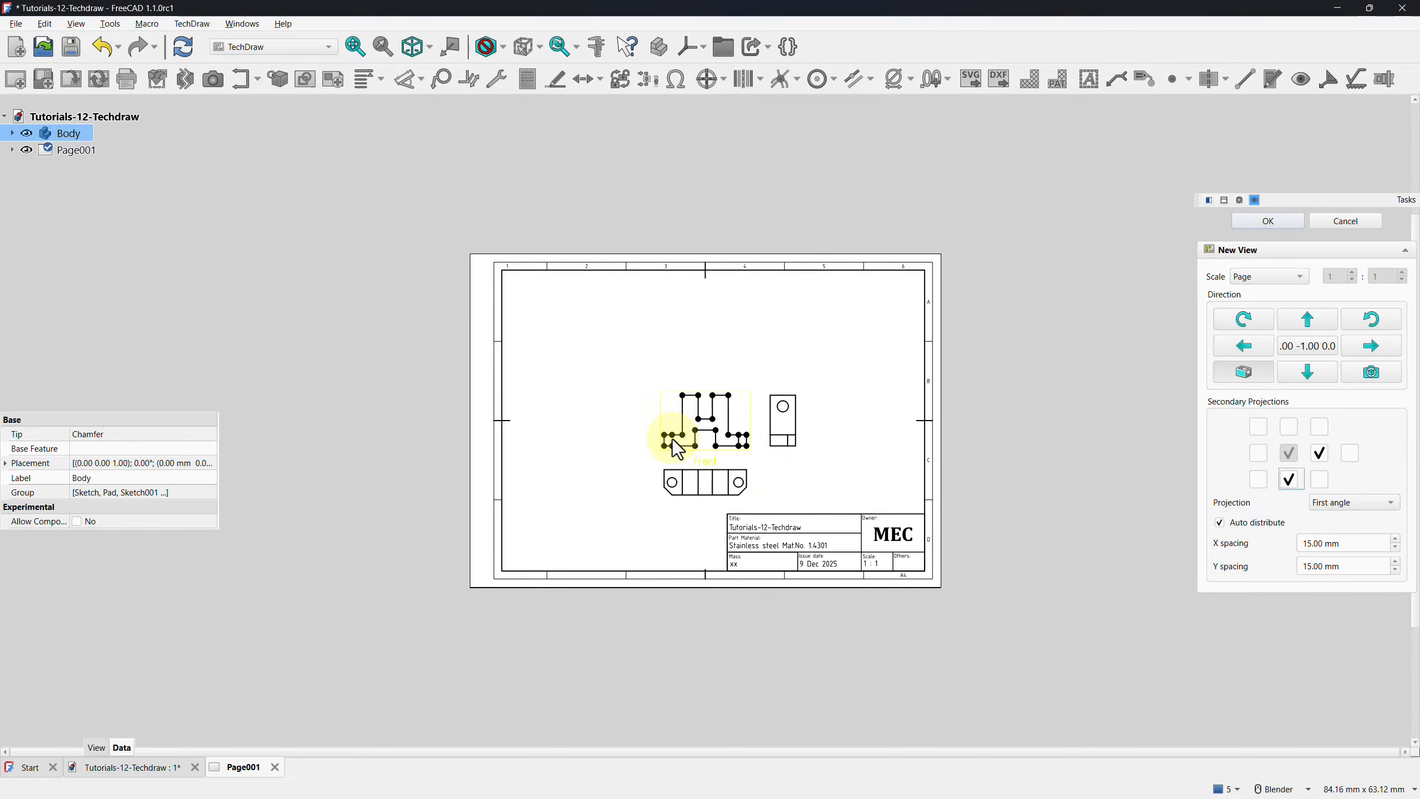
{"action": "left_click", "coordinate": [702, 460]}
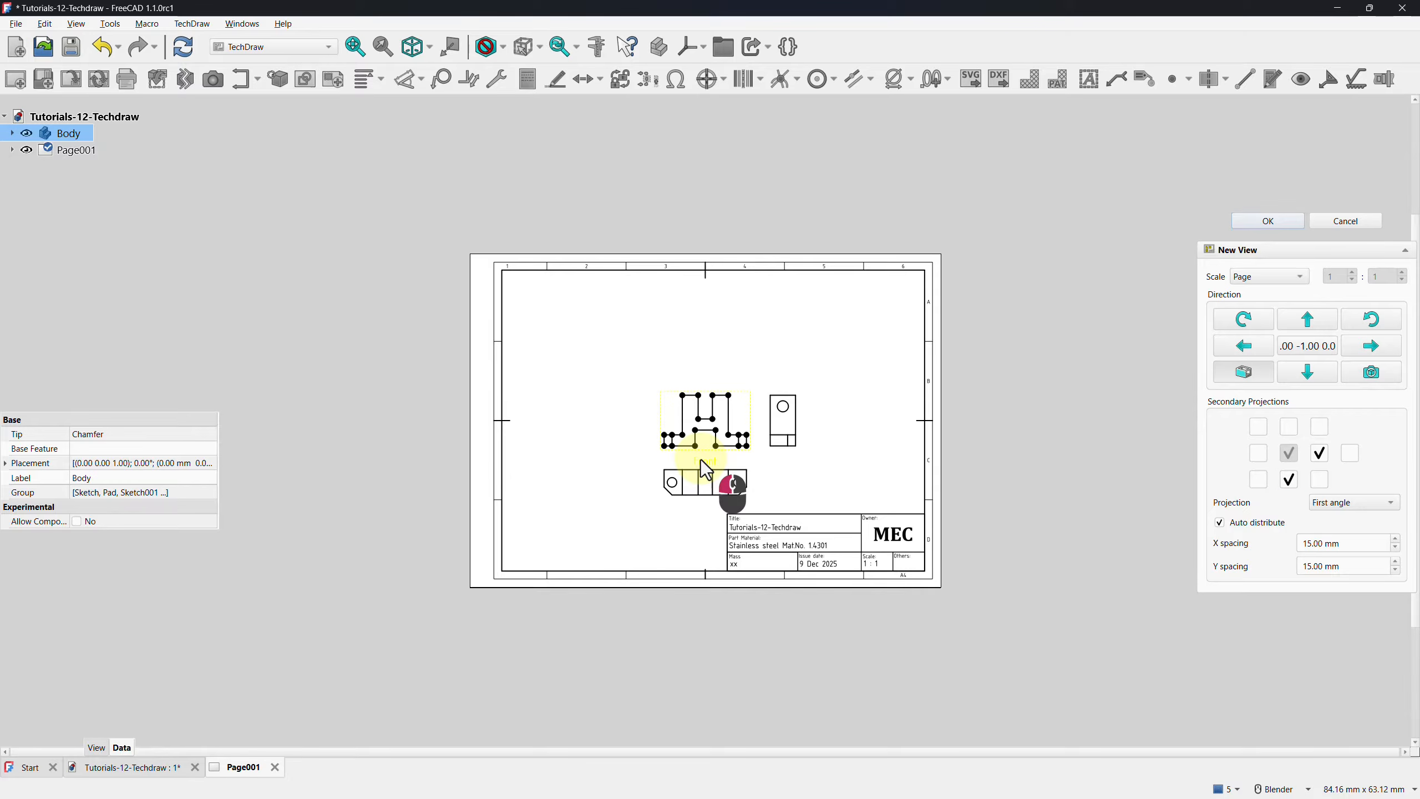
{"action": "left_click_drag", "start_coordinate": [701, 460], "coordinate": [648, 406]}
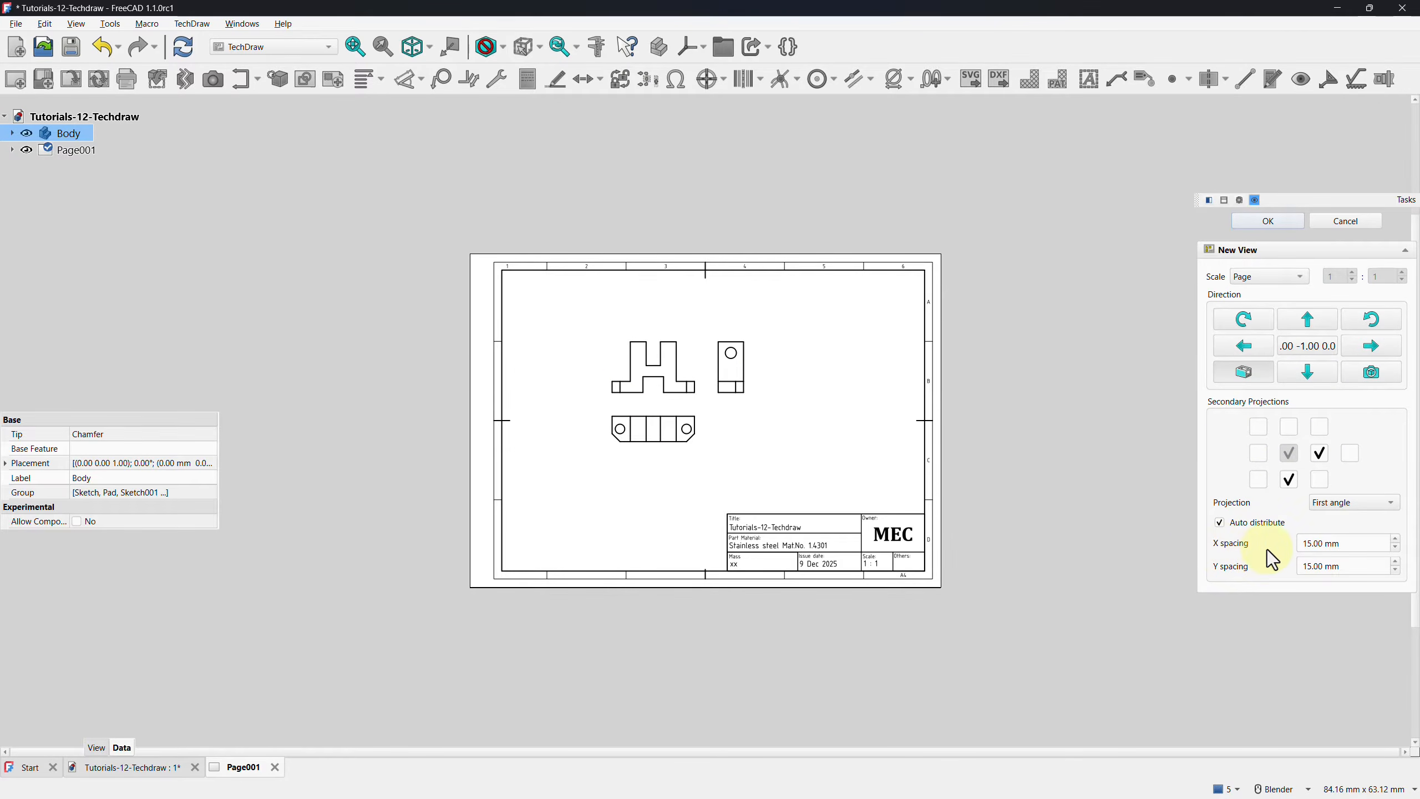
Set both the X spacing and the Y spacing of the projection group to 20 mm.
{"action": "double_click", "coordinate": [1322, 544]}
{"action": "type", "text": "20"}
{"action": "double_click", "coordinate": [1320, 566]}
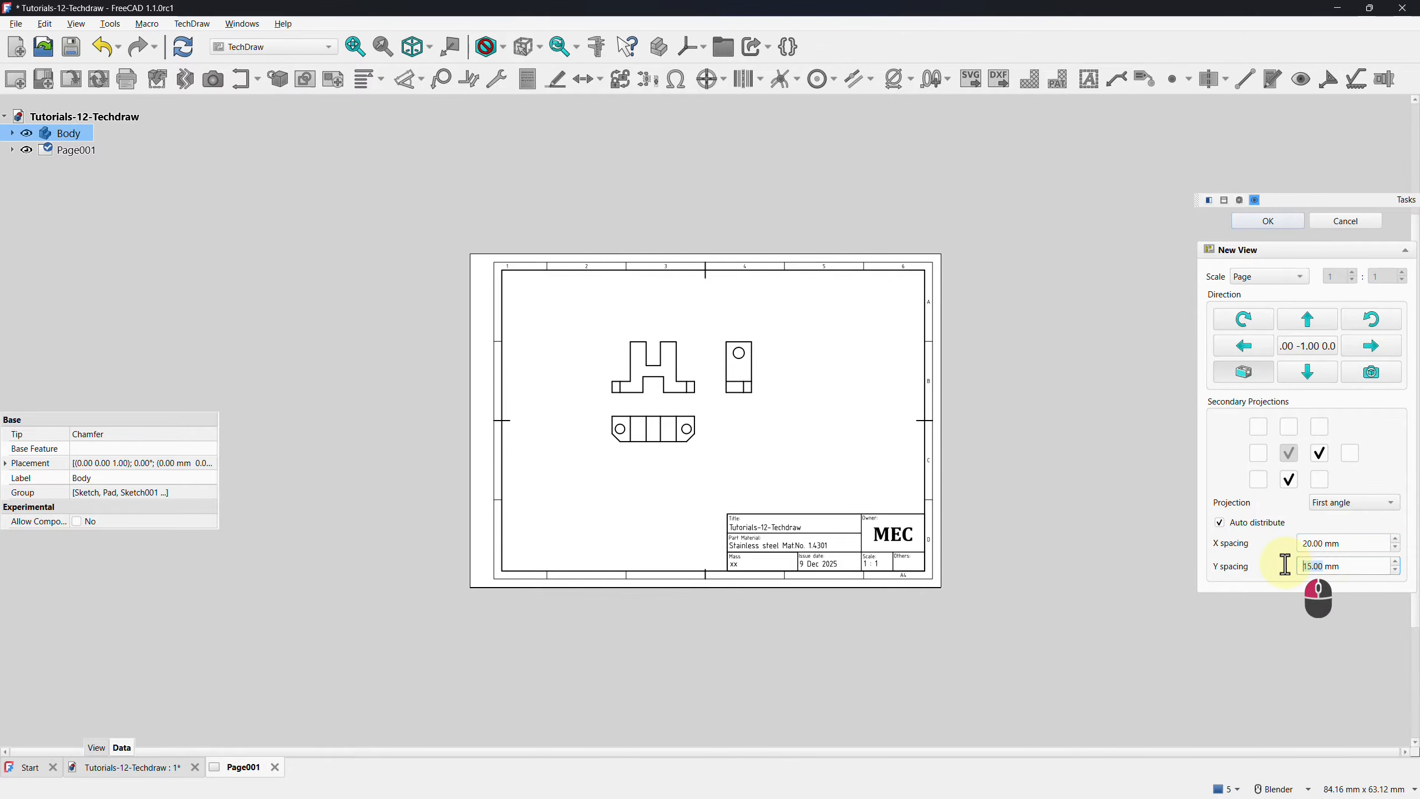
{"action": "type", "text": "20"}
{"action": "left_click", "coordinate": [1008, 456]}
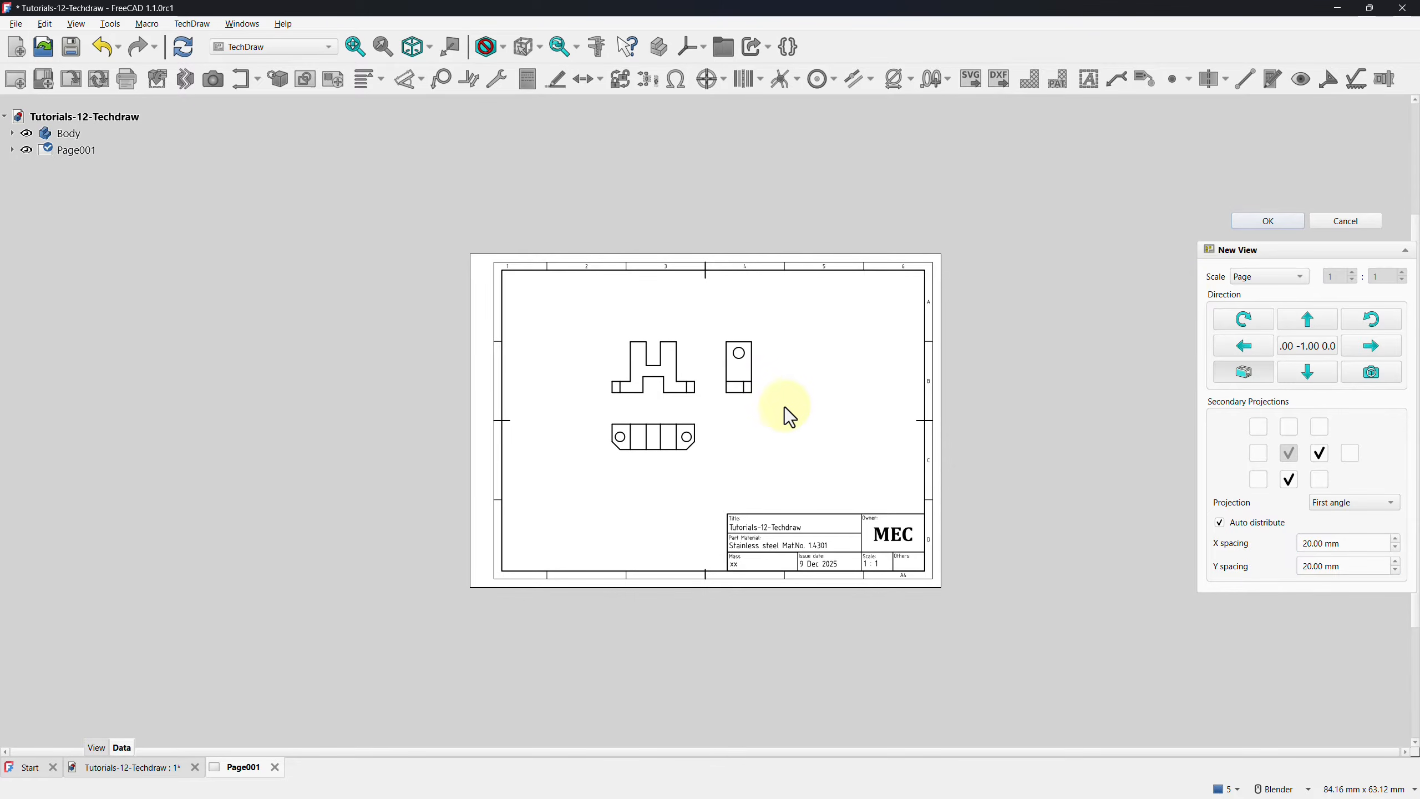
Set the projection group's scale to Automatic.
{"action": "left_click", "coordinate": [1256, 280]}
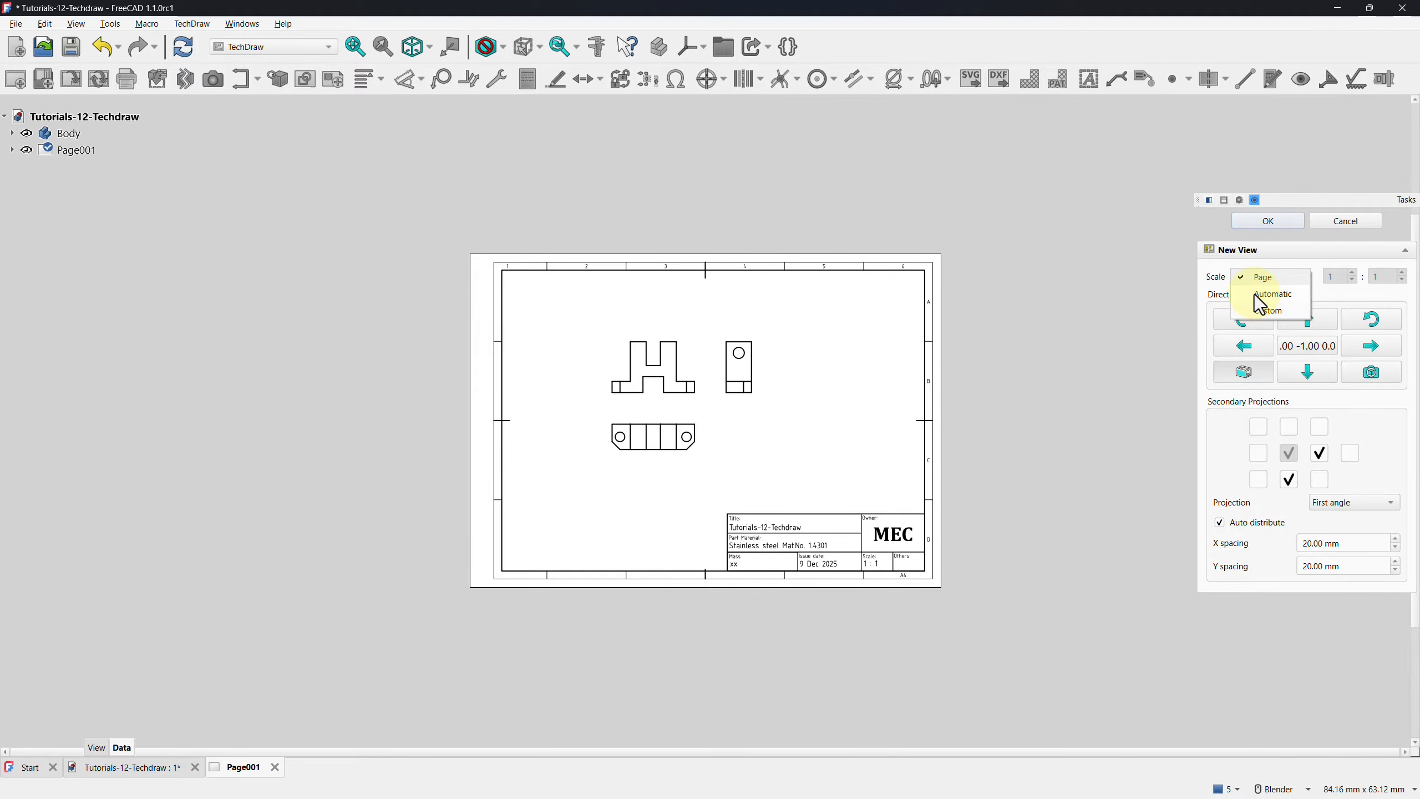
{"action": "left_click", "coordinate": [1271, 294]}
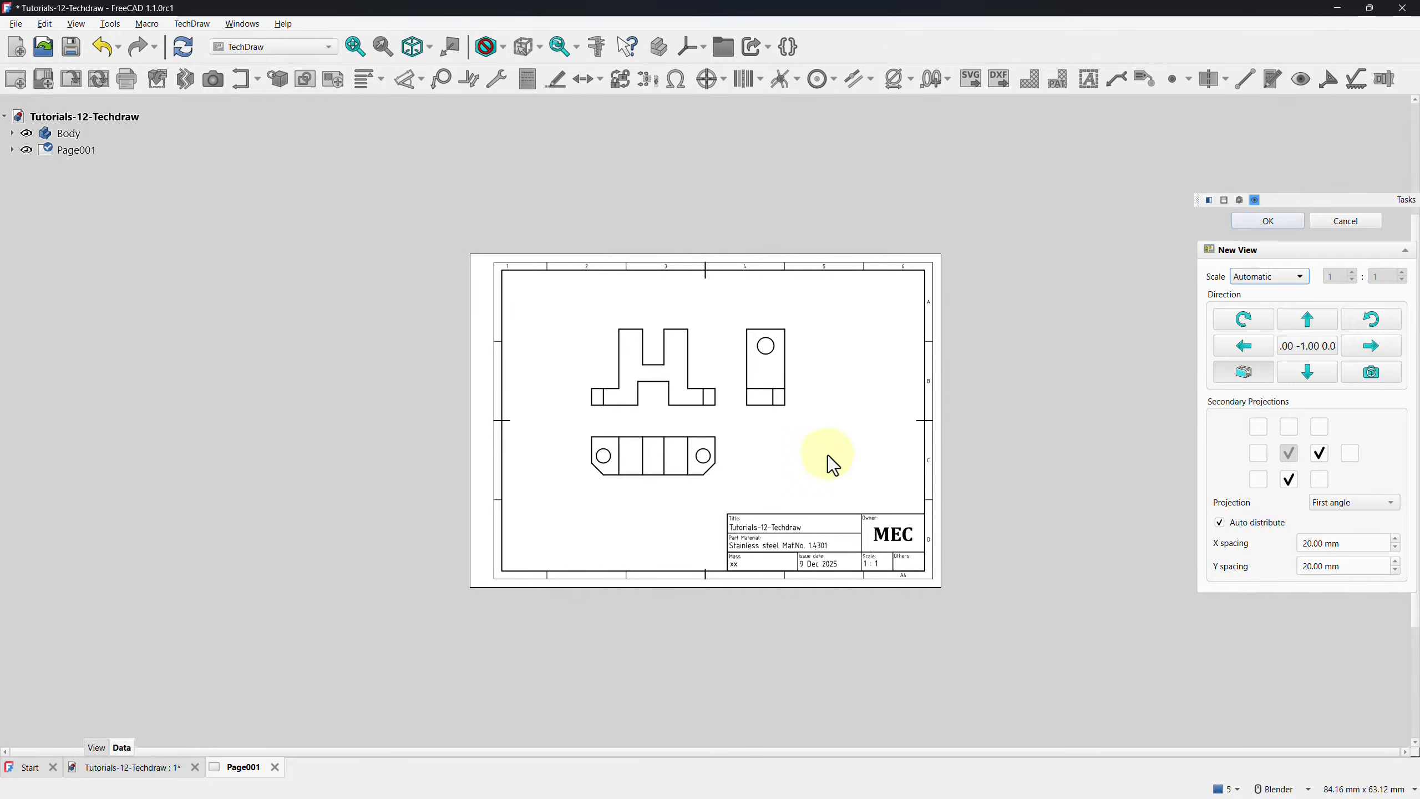
{"action": "scroll", "coordinate": [583, 510], "scroll_direction": "up", "scroll_amount": 1}
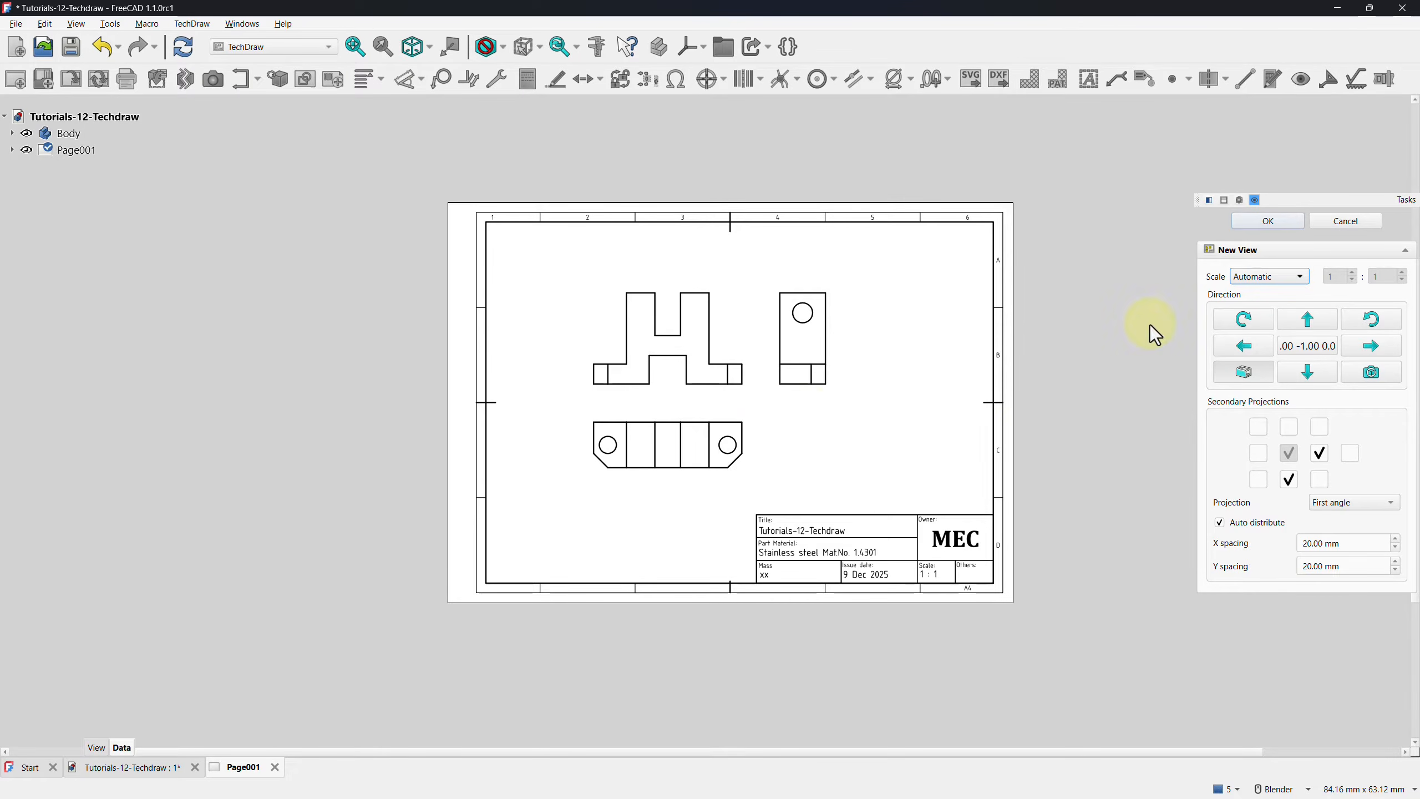
Set the projection group's scale to Custom 3:2 and finish creating the views.
{"action": "left_click", "coordinate": [1248, 278]}
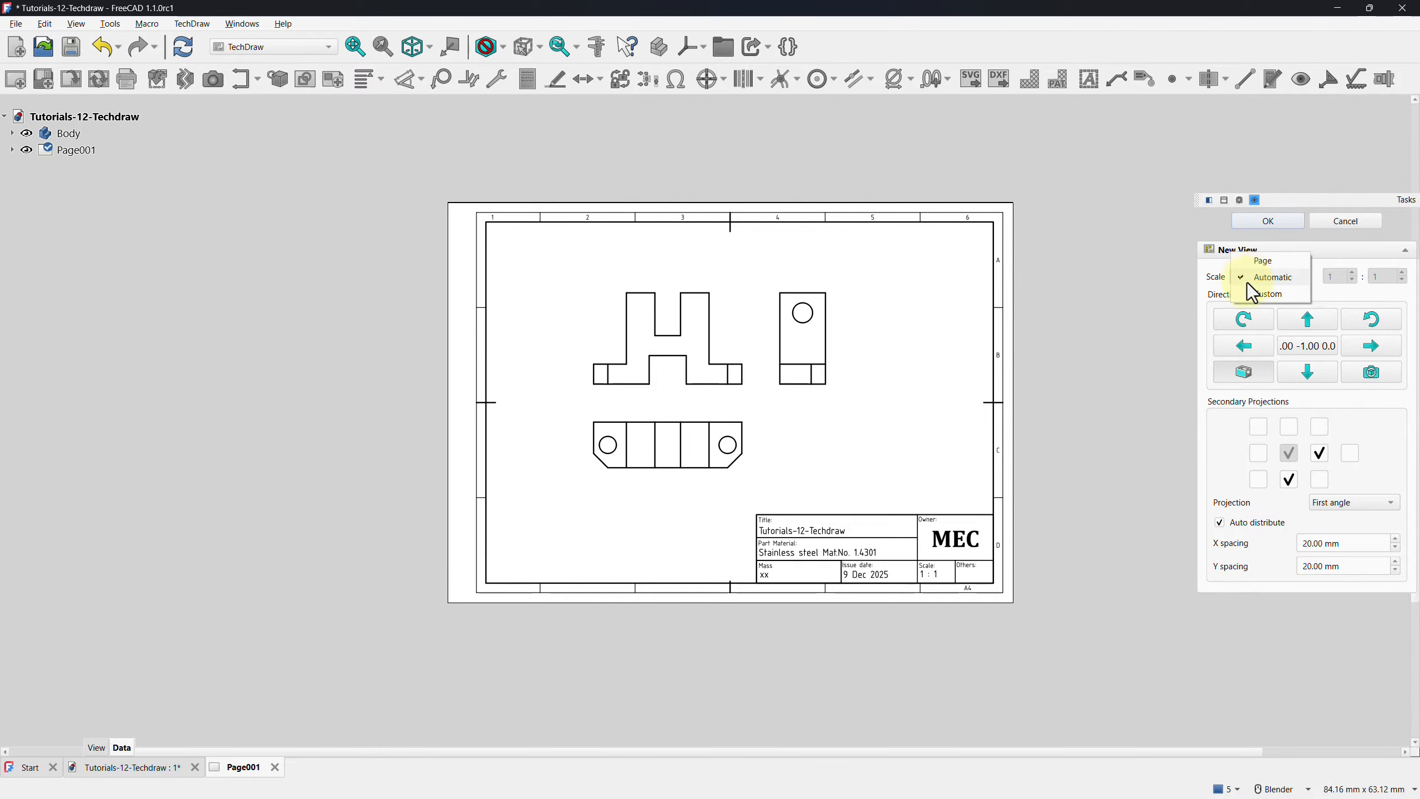
{"action": "left_click", "coordinate": [1267, 295]}
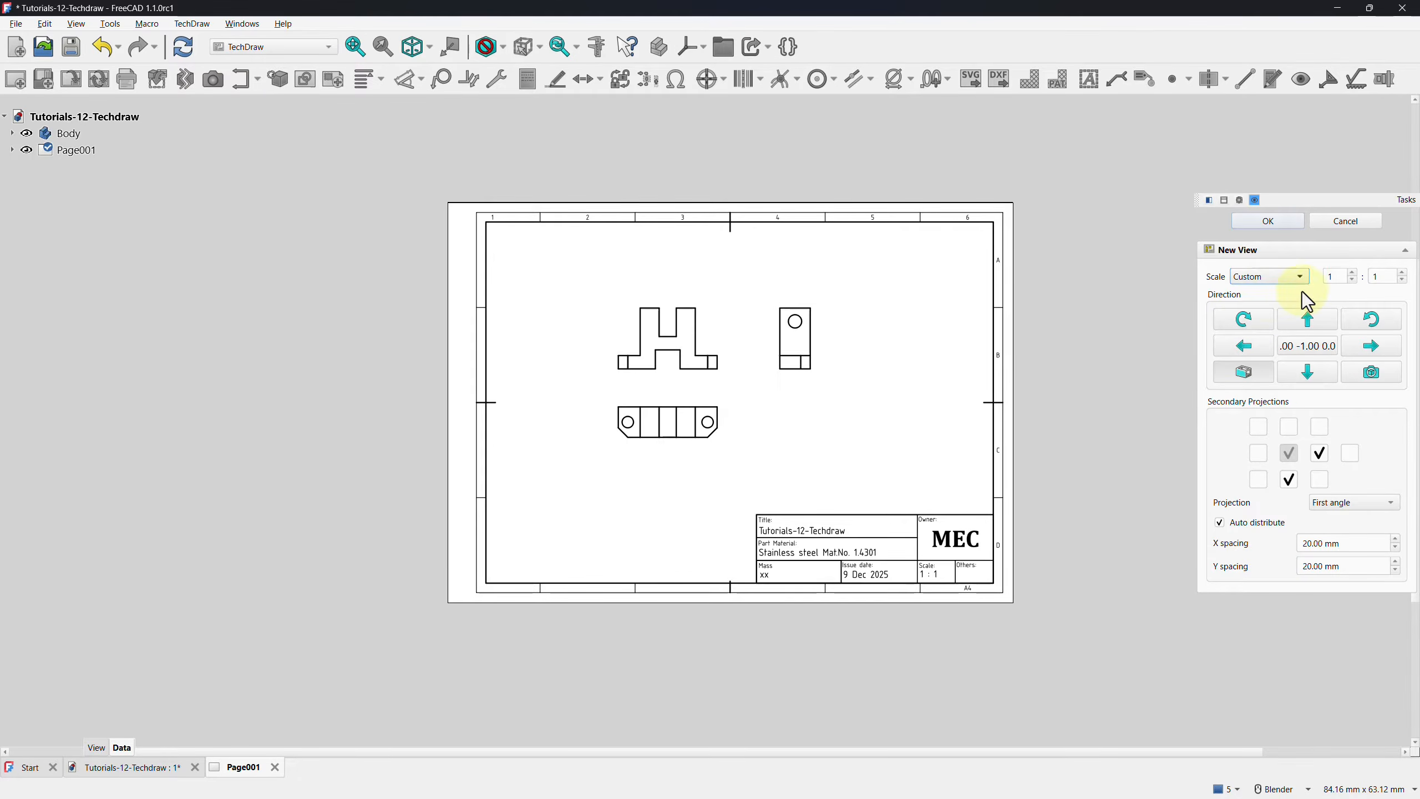
{"action": "double_click", "coordinate": [1332, 278]}
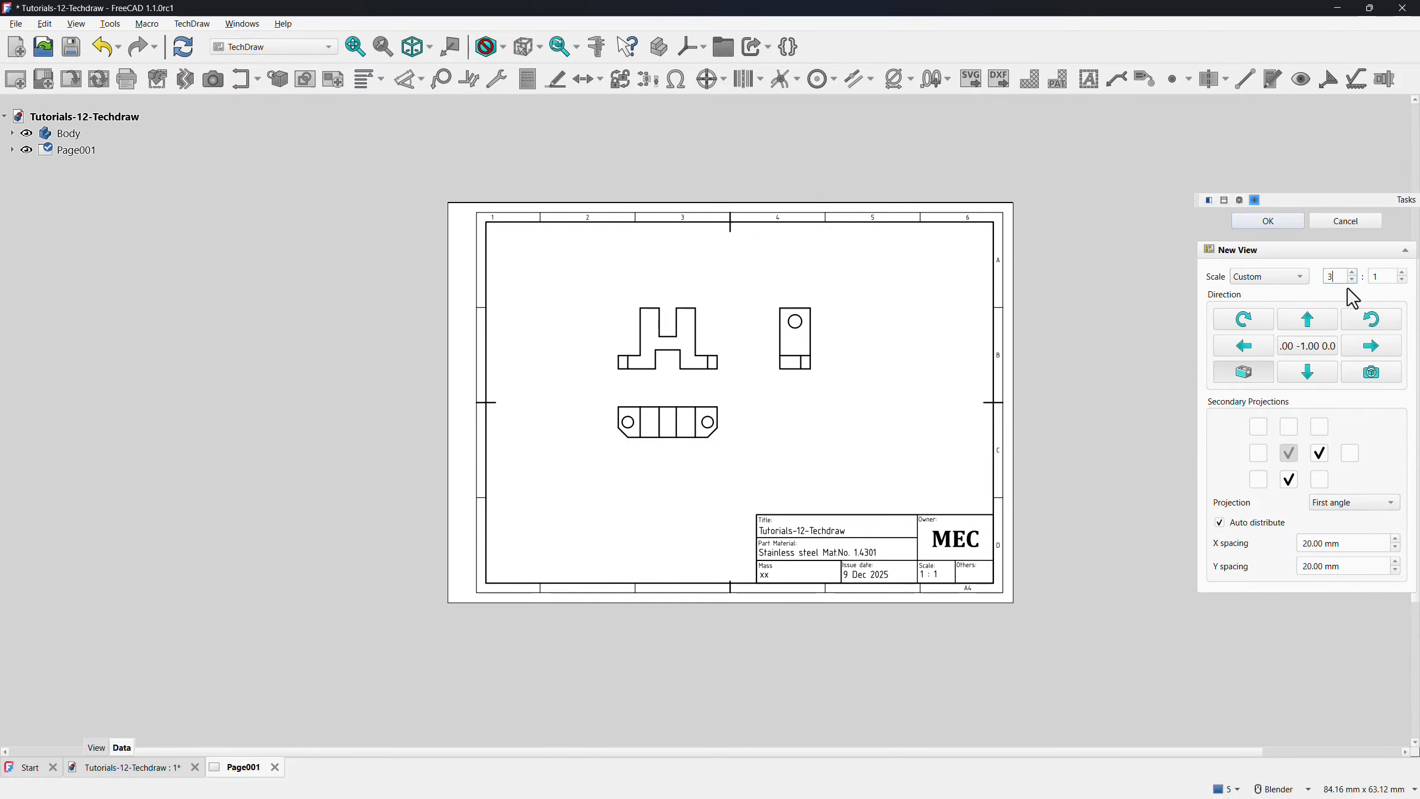
{"action": "type", "text": "3"}
{"action": "key", "text": "Tab"}
{"action": "type", "text": "2"}
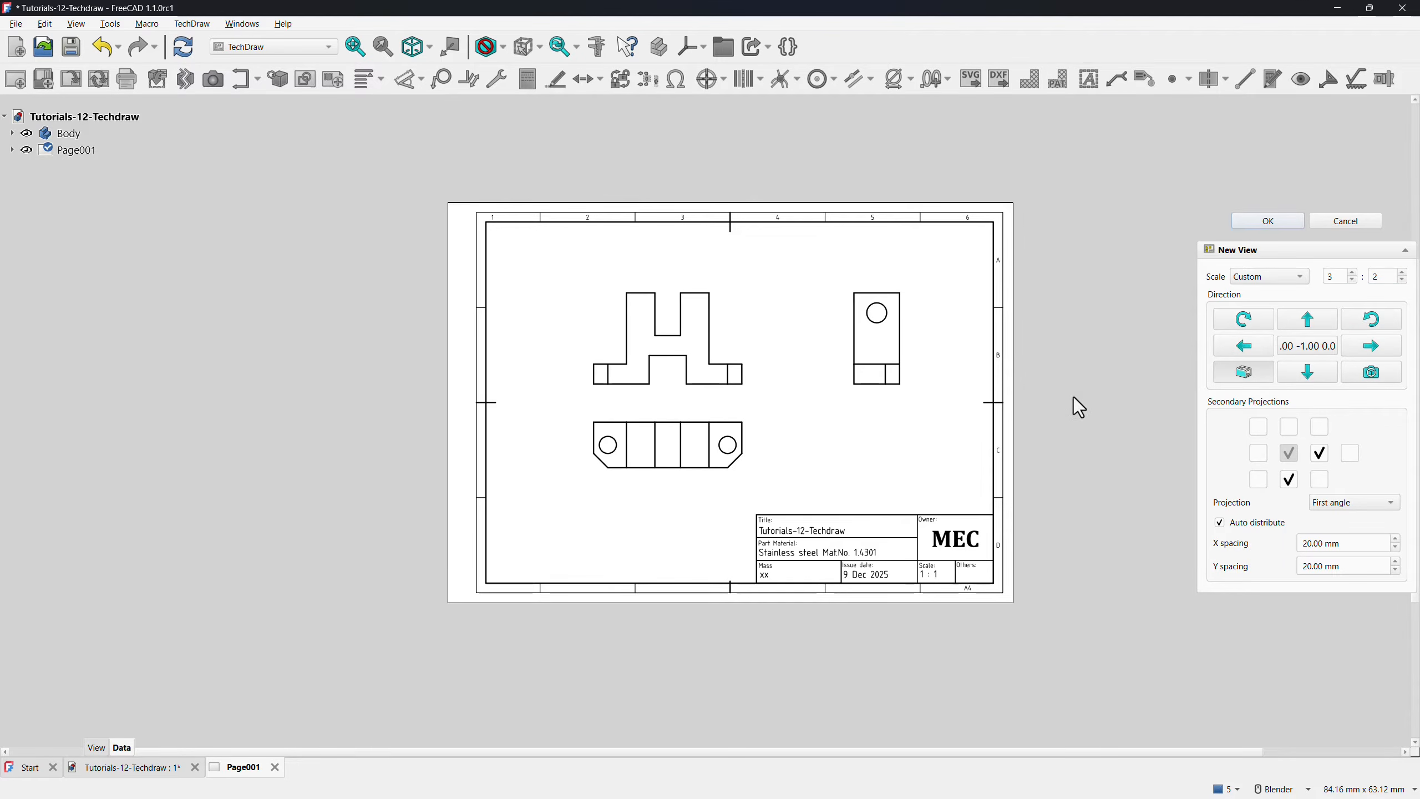
{"action": "left_click", "coordinate": [1255, 225]}
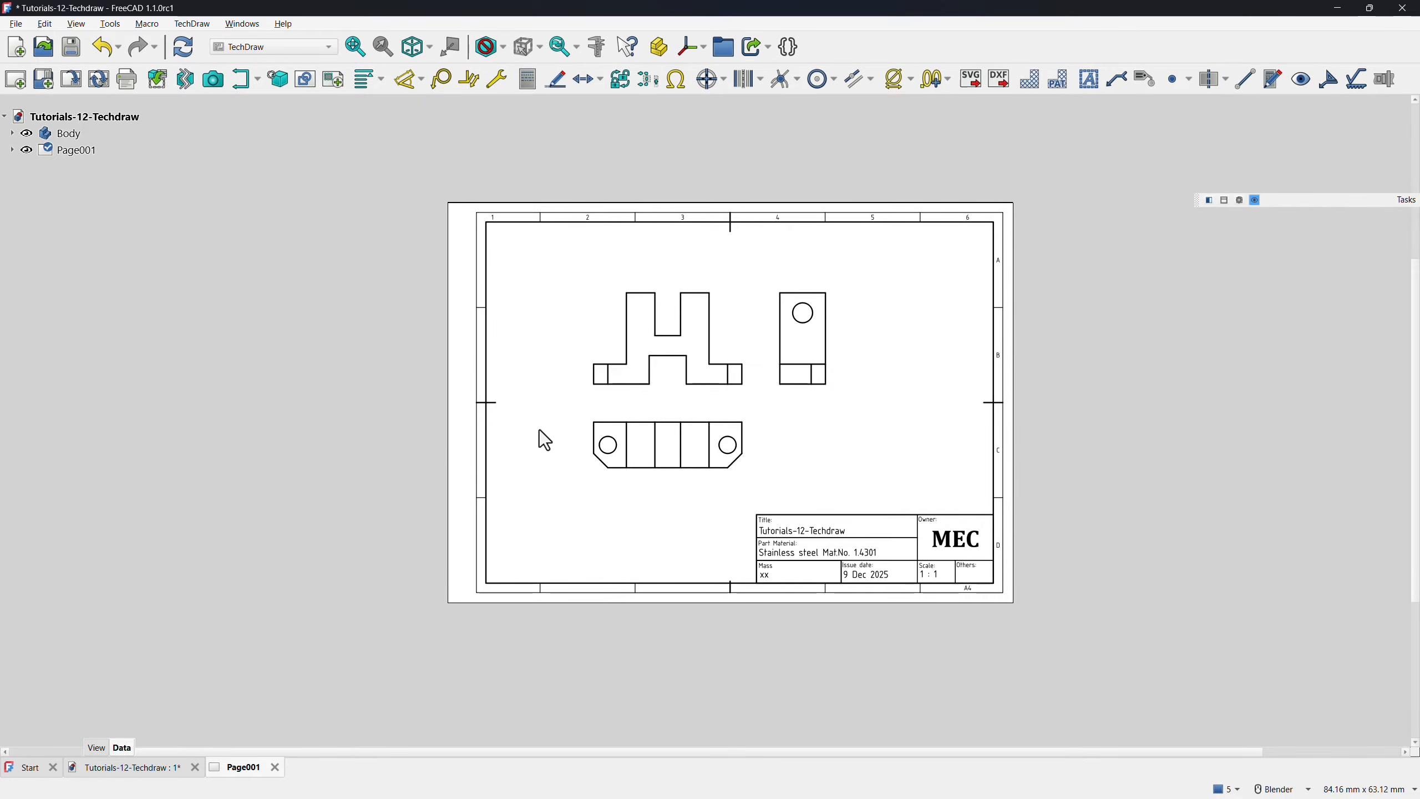
Turn on hard hidden lines for the front view.
{"action": "scroll", "coordinate": [618, 544], "scroll_direction": "up", "scroll_amount": 2}
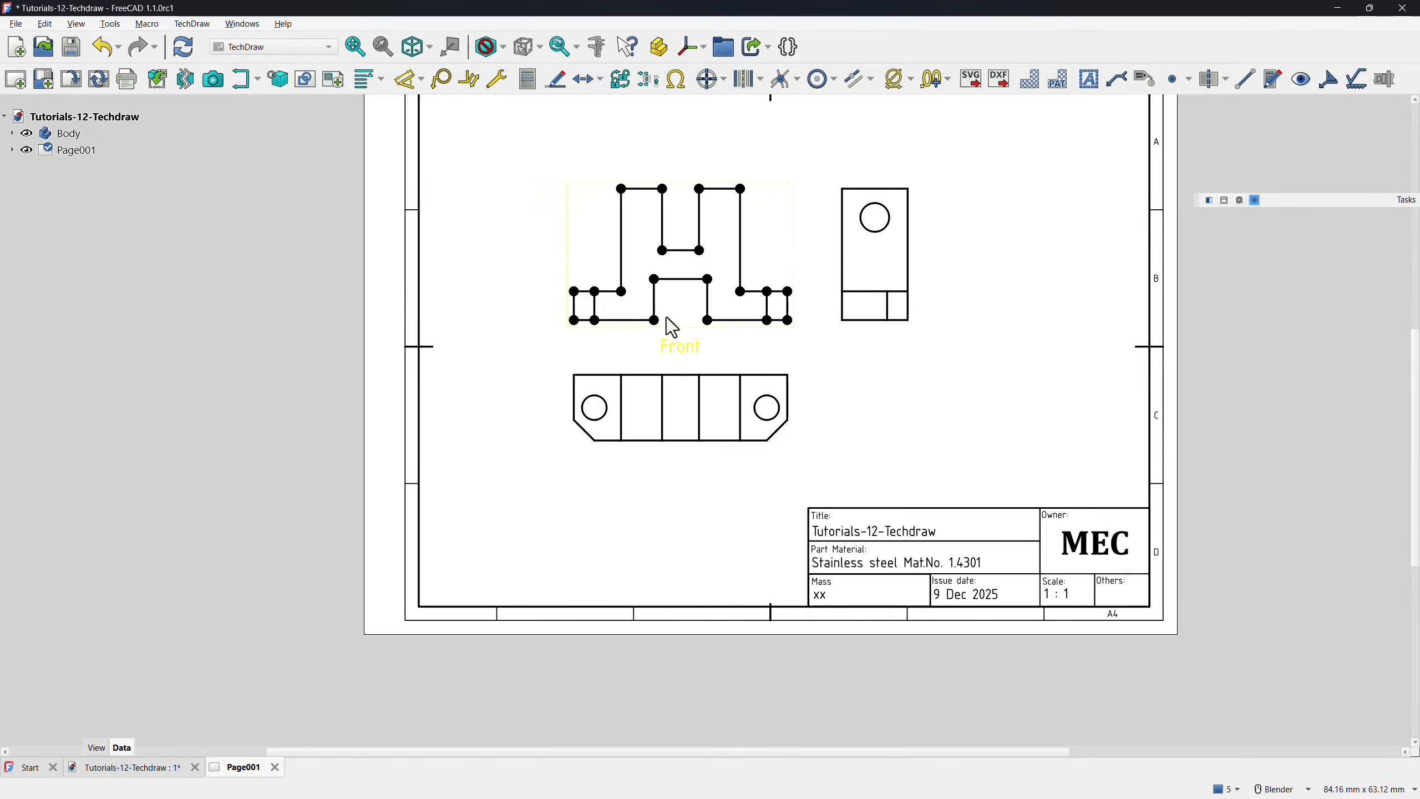
{"action": "left_click", "coordinate": [675, 345]}
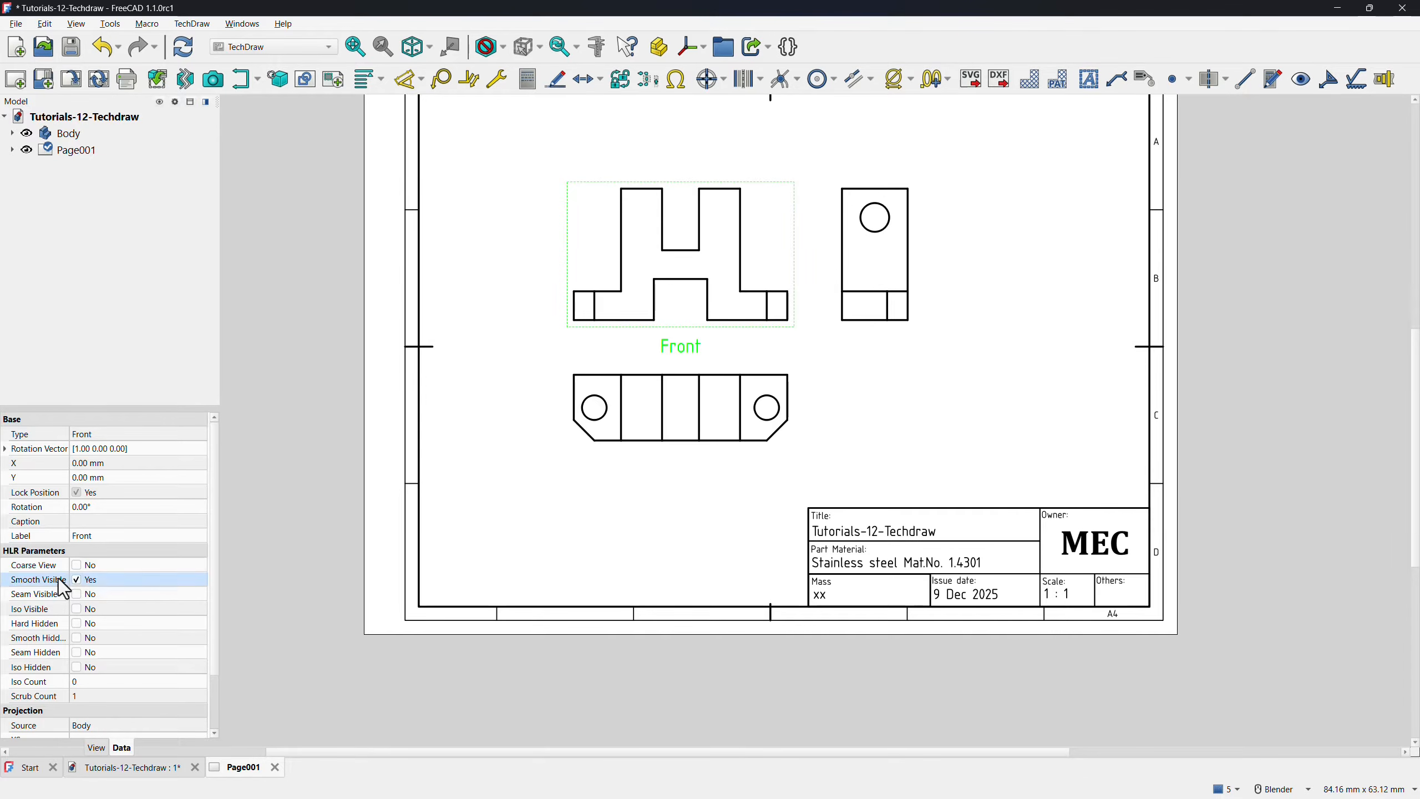
{"action": "left_click", "coordinate": [76, 624]}
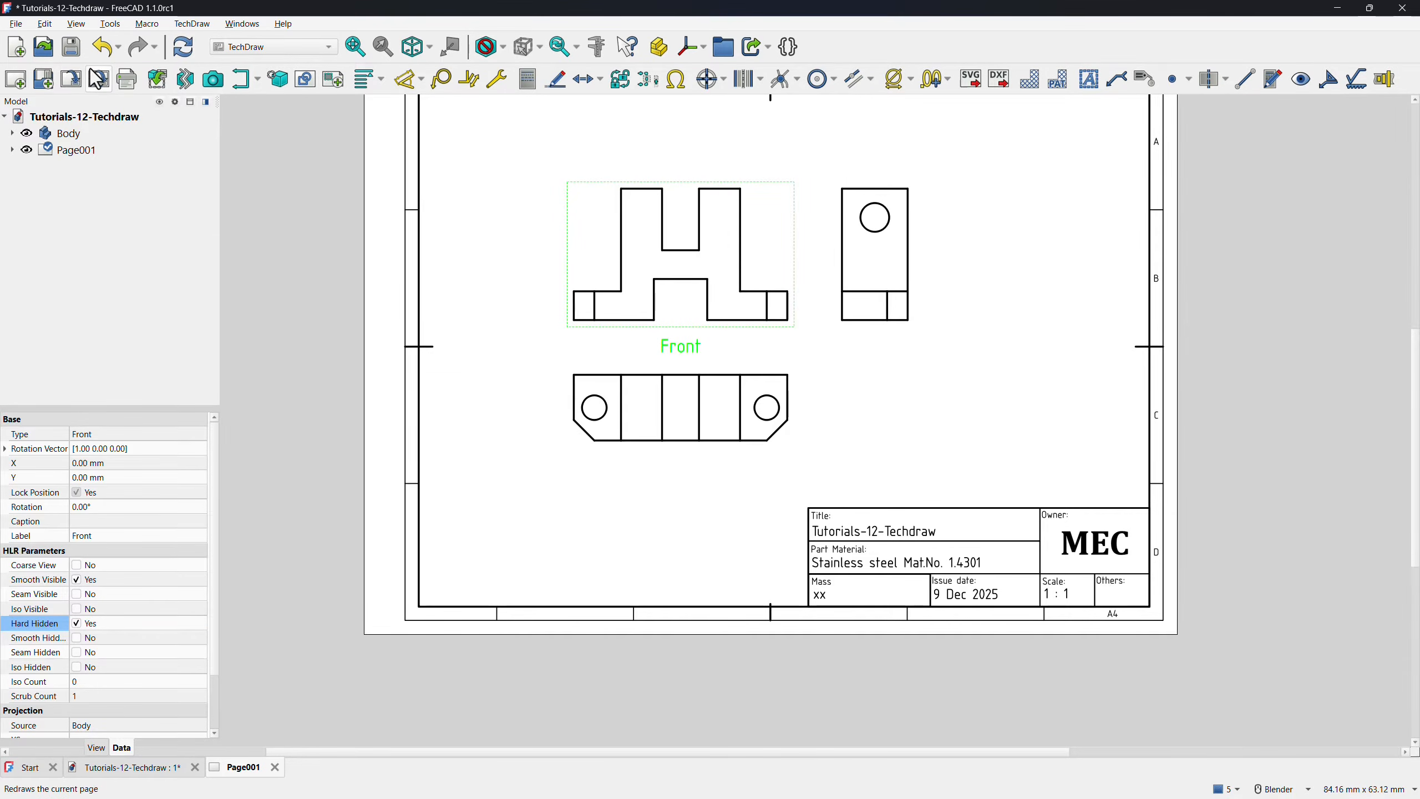
Redraw the drawing page to update the front view's hidden lines and clear the selection.
{"action": "left_click", "coordinate": [100, 81]}
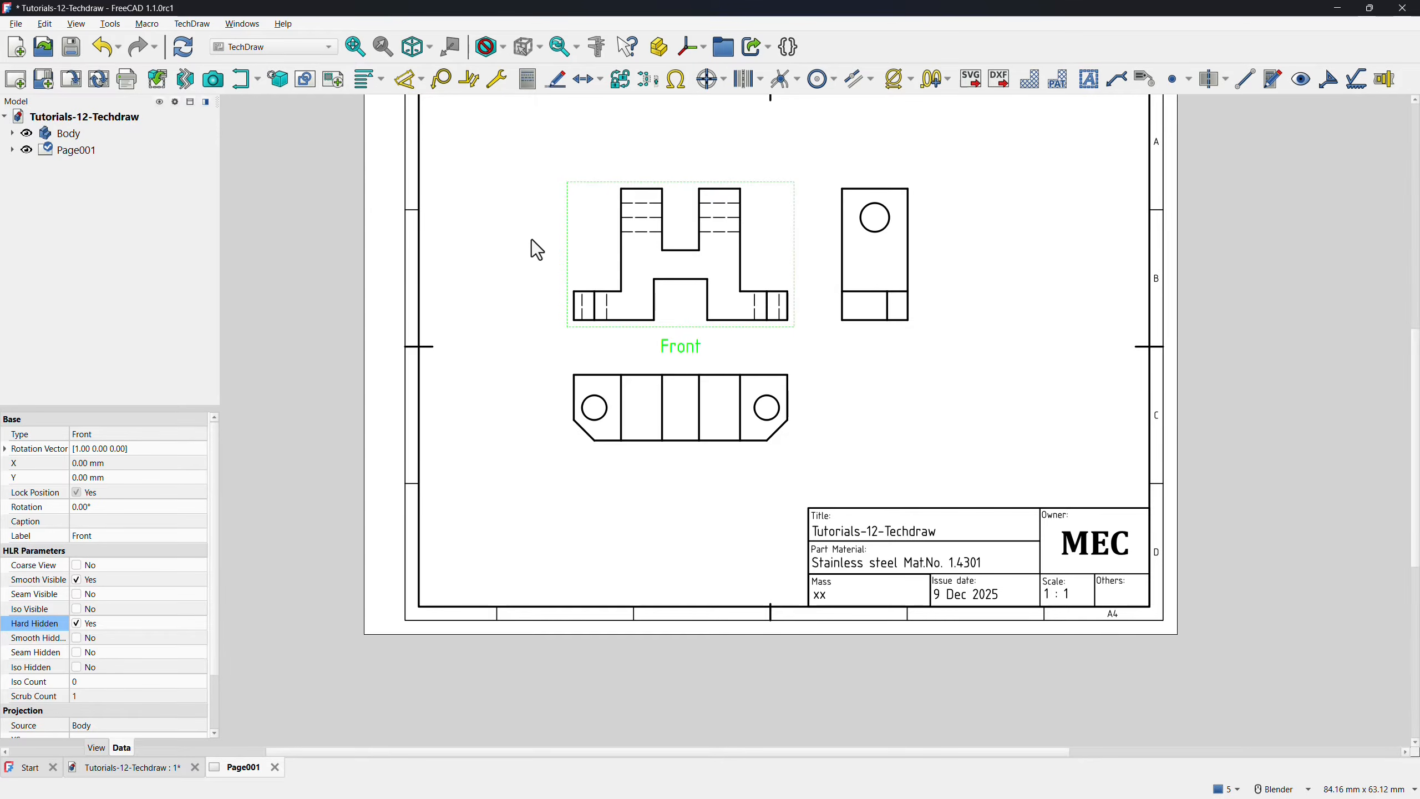
{"action": "scroll", "coordinate": [719, 257], "scroll_direction": "up", "scroll_amount": 2}
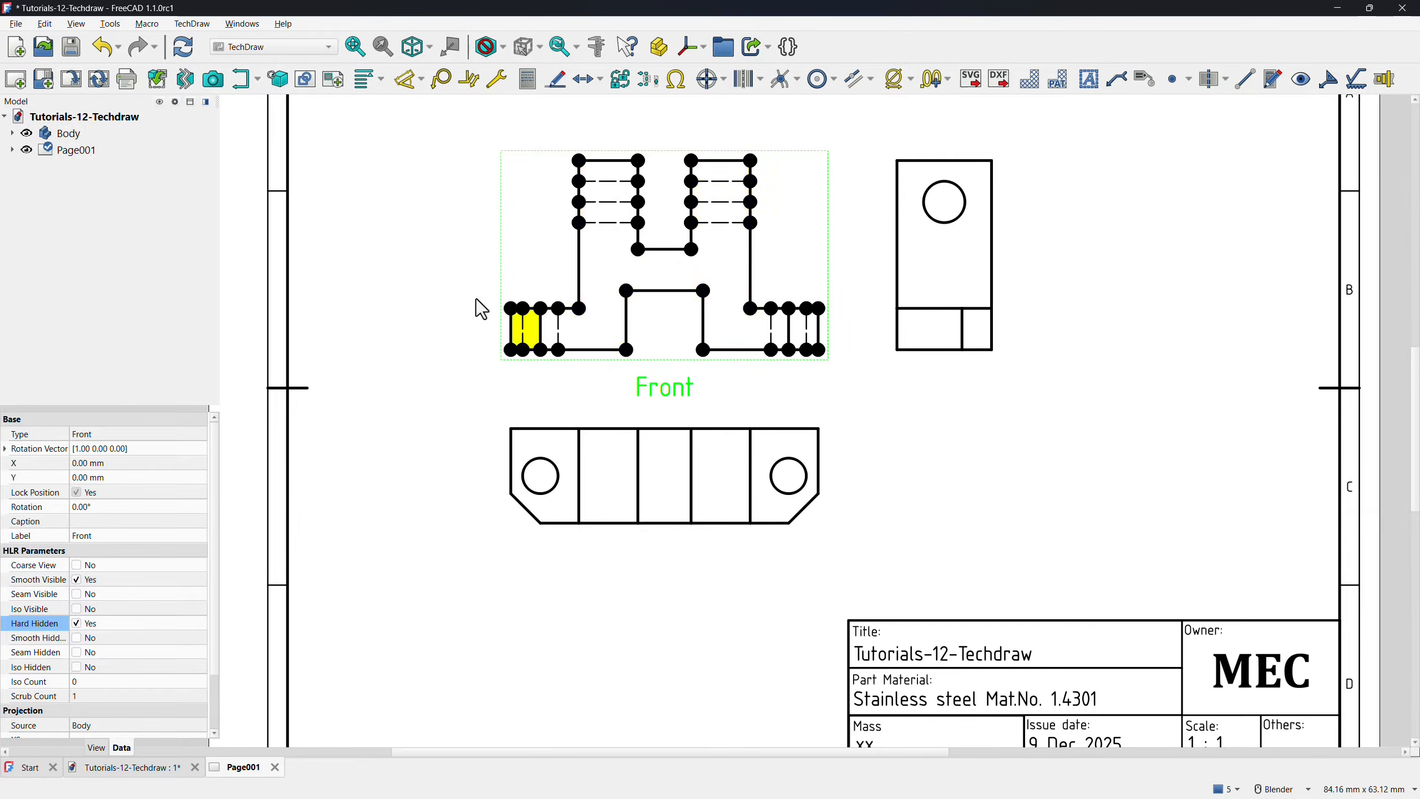
{"action": "left_click", "coordinate": [426, 267]}
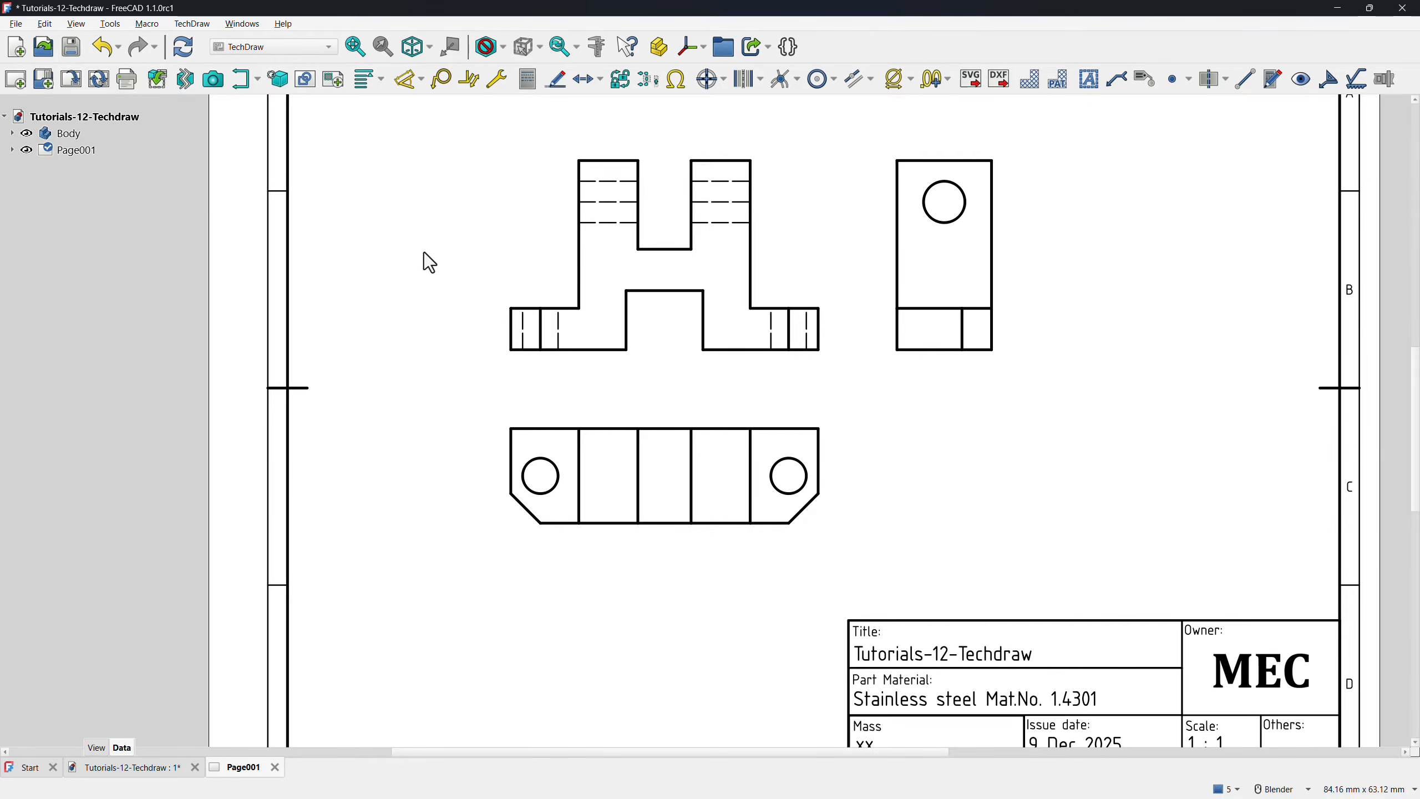
Dimension the height of the left foot's outer edge in the front view, placing the dimension outside the view.
{"action": "left_click", "coordinate": [420, 80]}
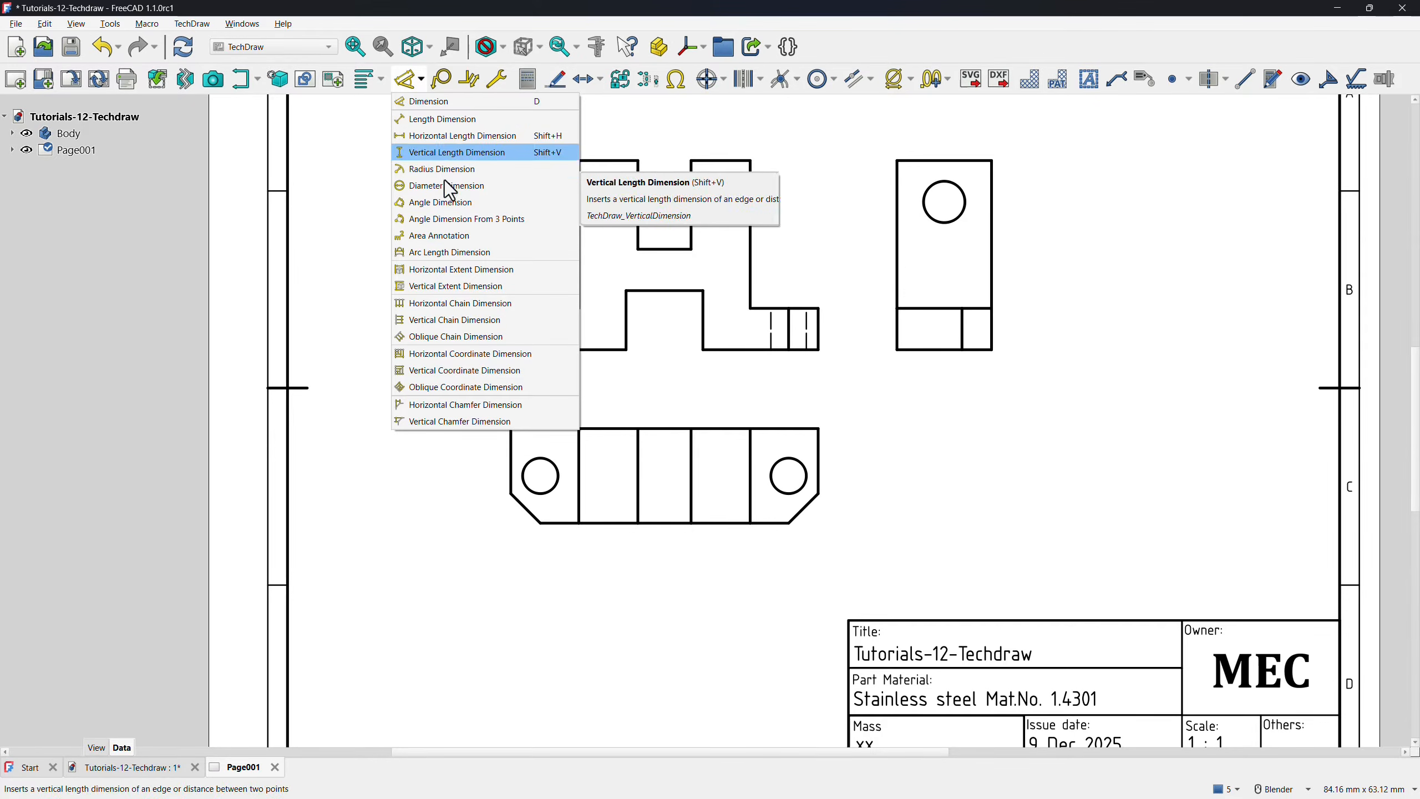
{"action": "left_click", "coordinate": [406, 104]}
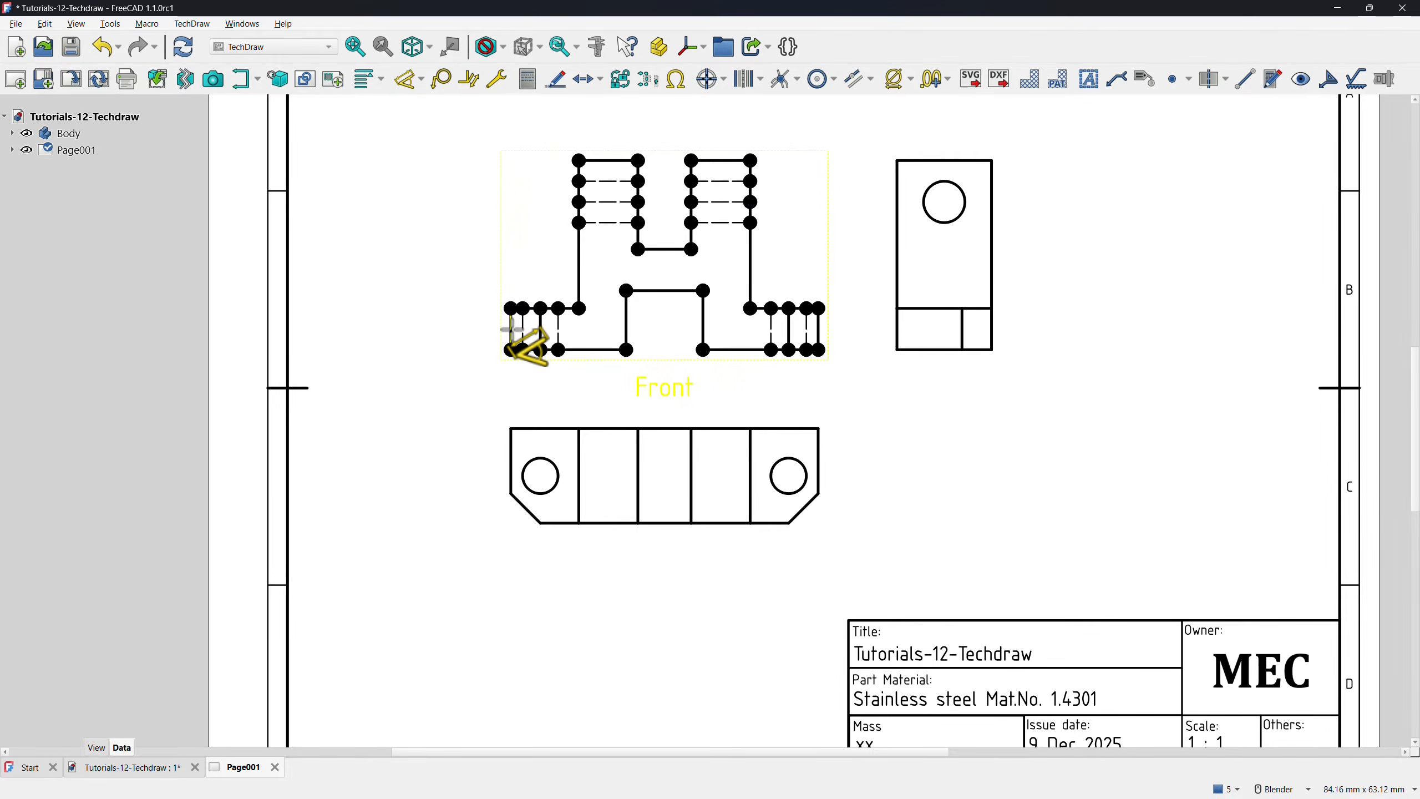
{"action": "scroll", "coordinate": [510, 330], "scroll_direction": "up", "scroll_amount": 3}
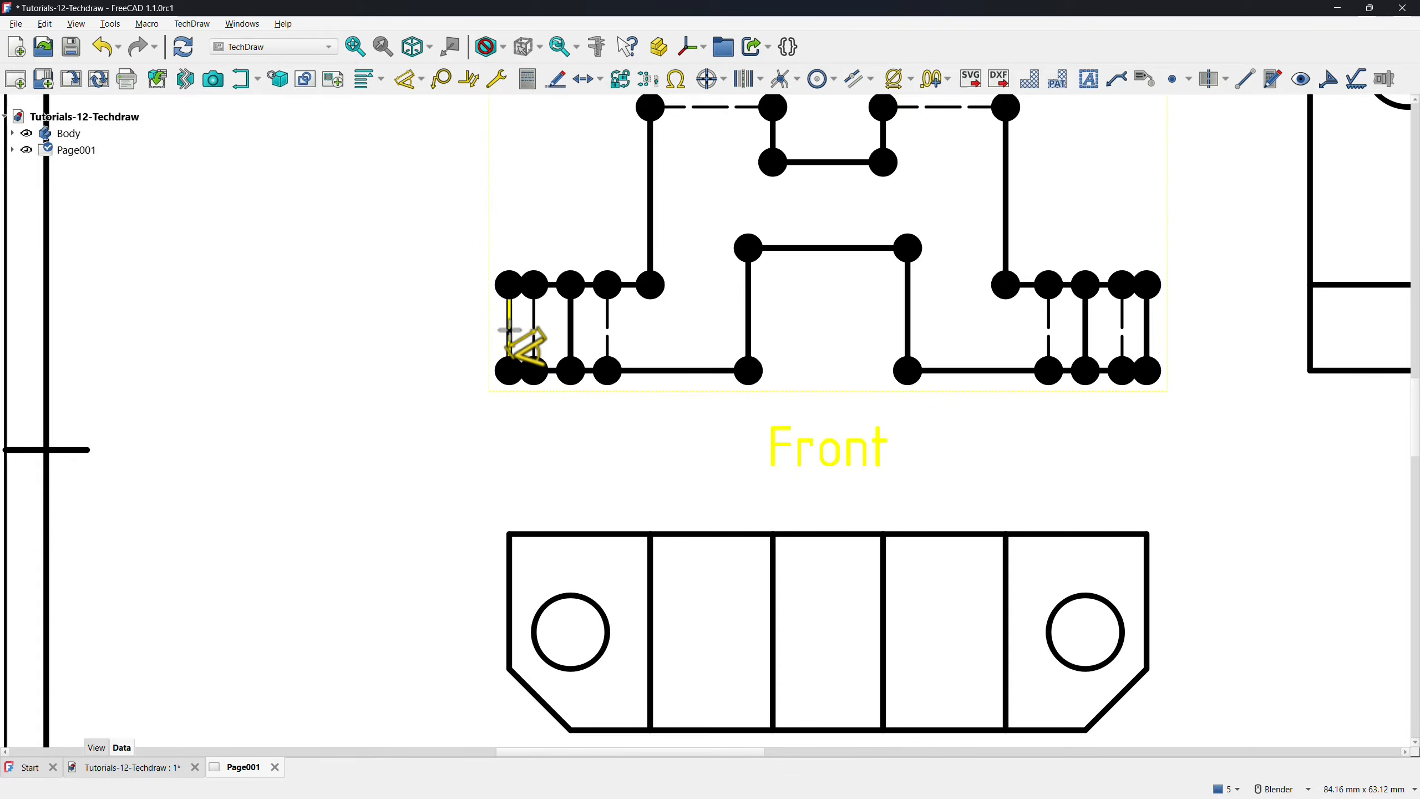
{"action": "left_click", "coordinate": [509, 330]}
{"action": "left_click", "coordinate": [511, 329]}
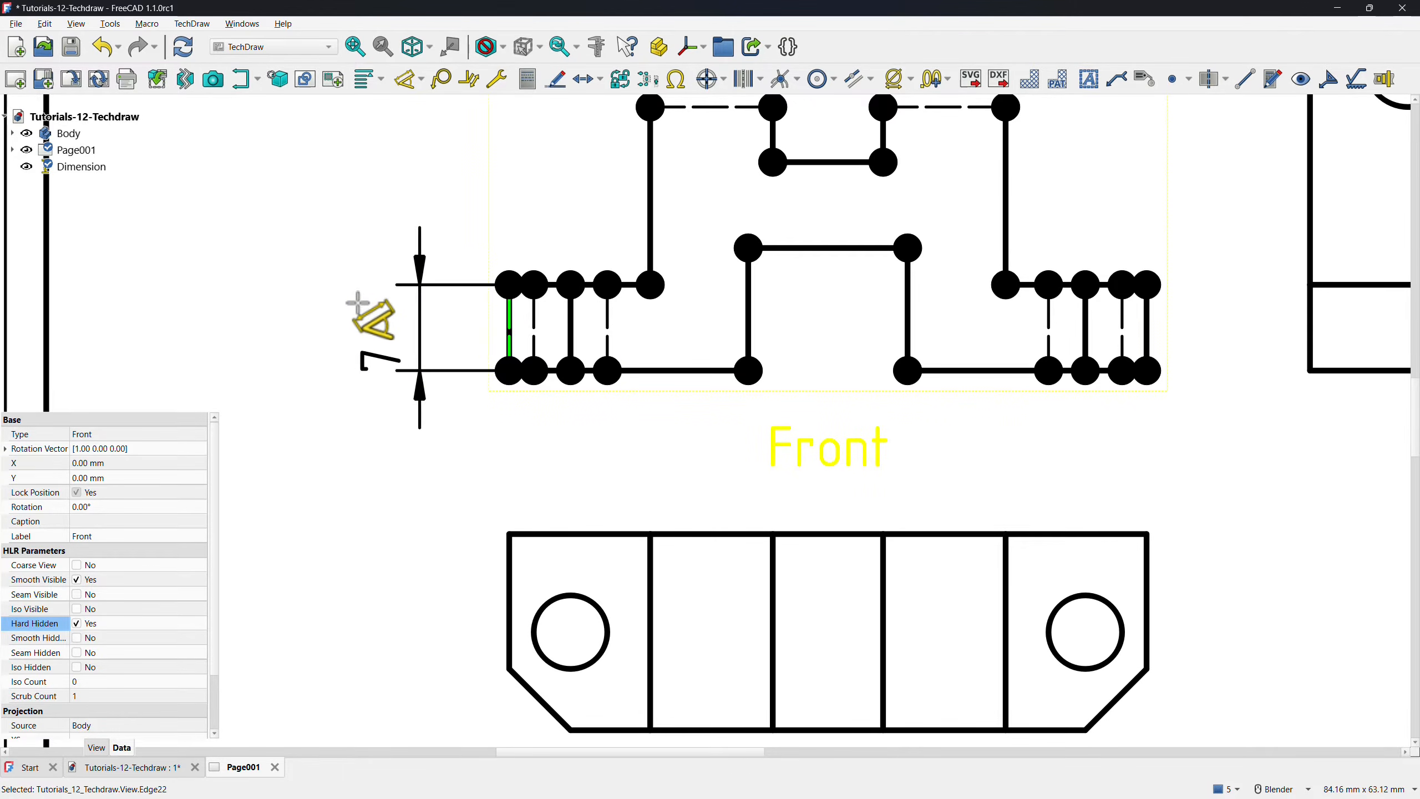
{"action": "left_click", "coordinate": [324, 289]}
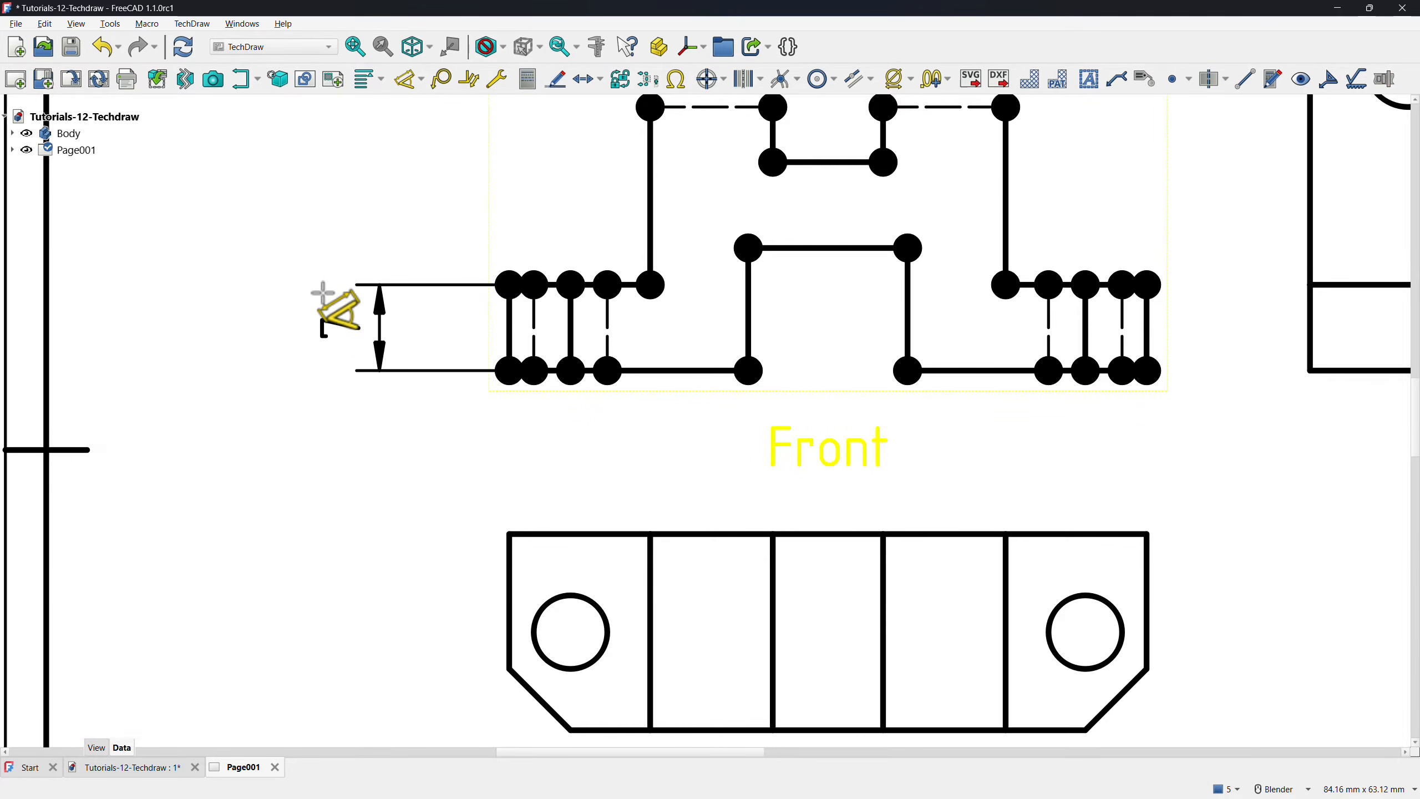
Dimension the height and width of the lower cutout in the front view.
{"action": "scroll", "coordinate": [502, 409], "scroll_direction": "down", "scroll_amount": 3}
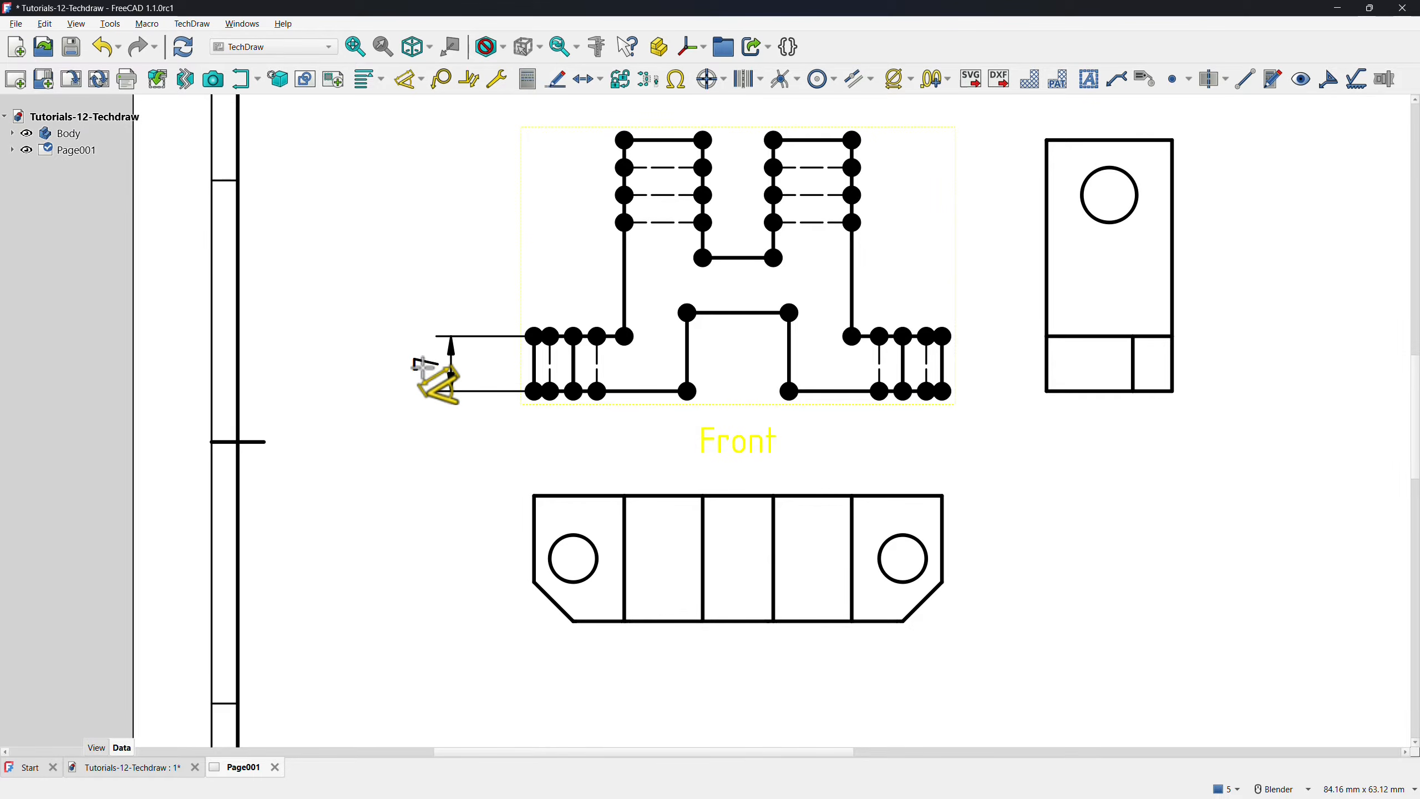
{"action": "left_click", "coordinate": [688, 313]}
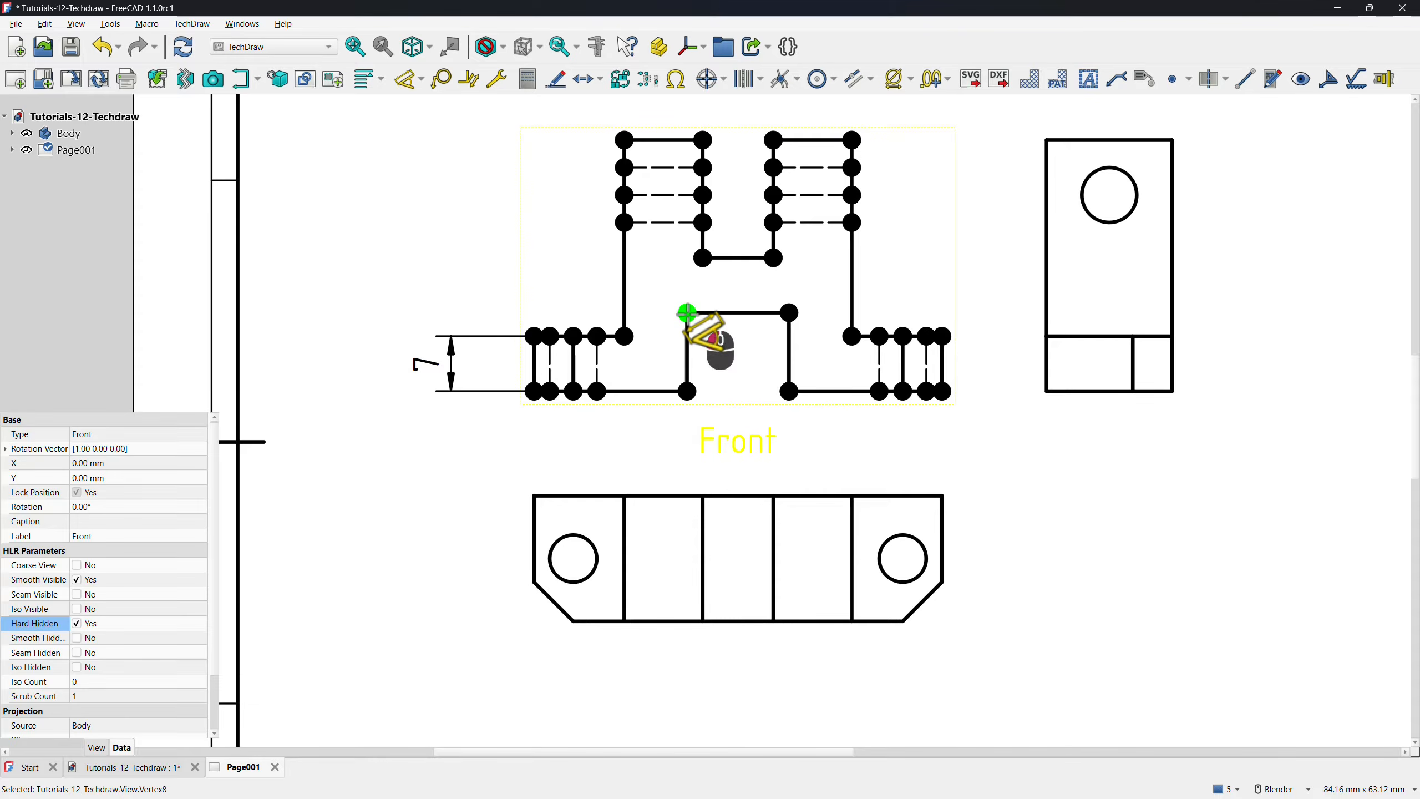
{"action": "left_click", "coordinate": [688, 392]}
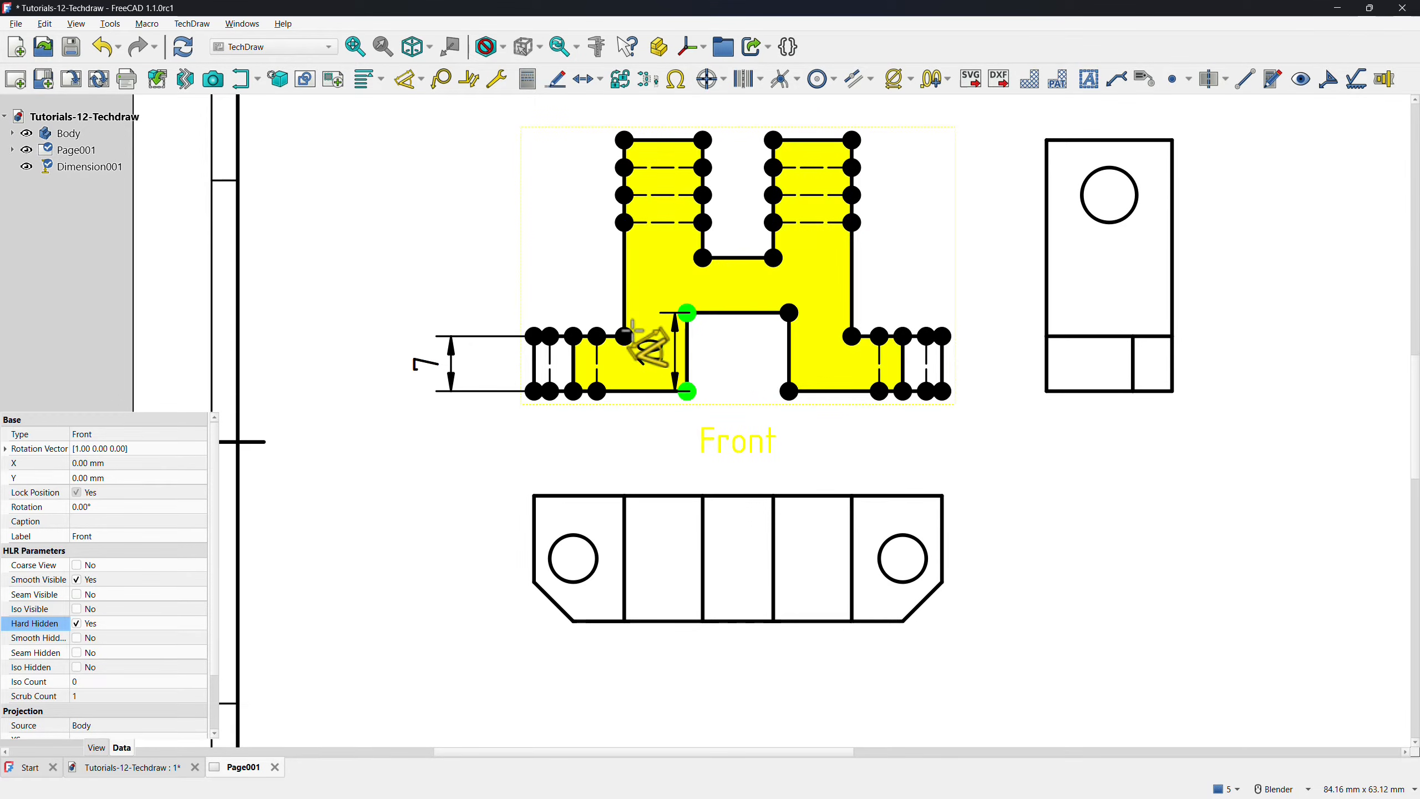
{"action": "left_click", "coordinate": [646, 347]}
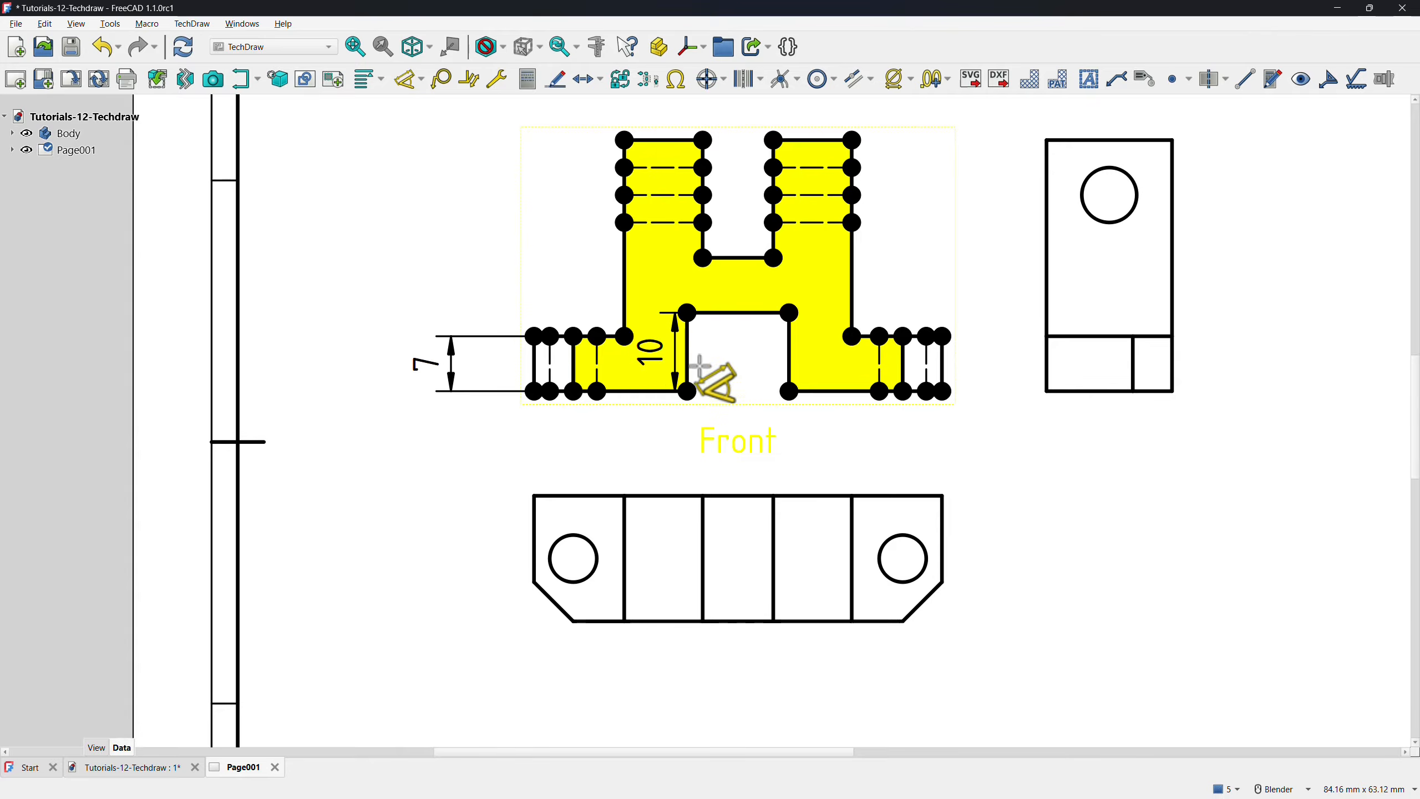
{"action": "left_click", "coordinate": [719, 312]}
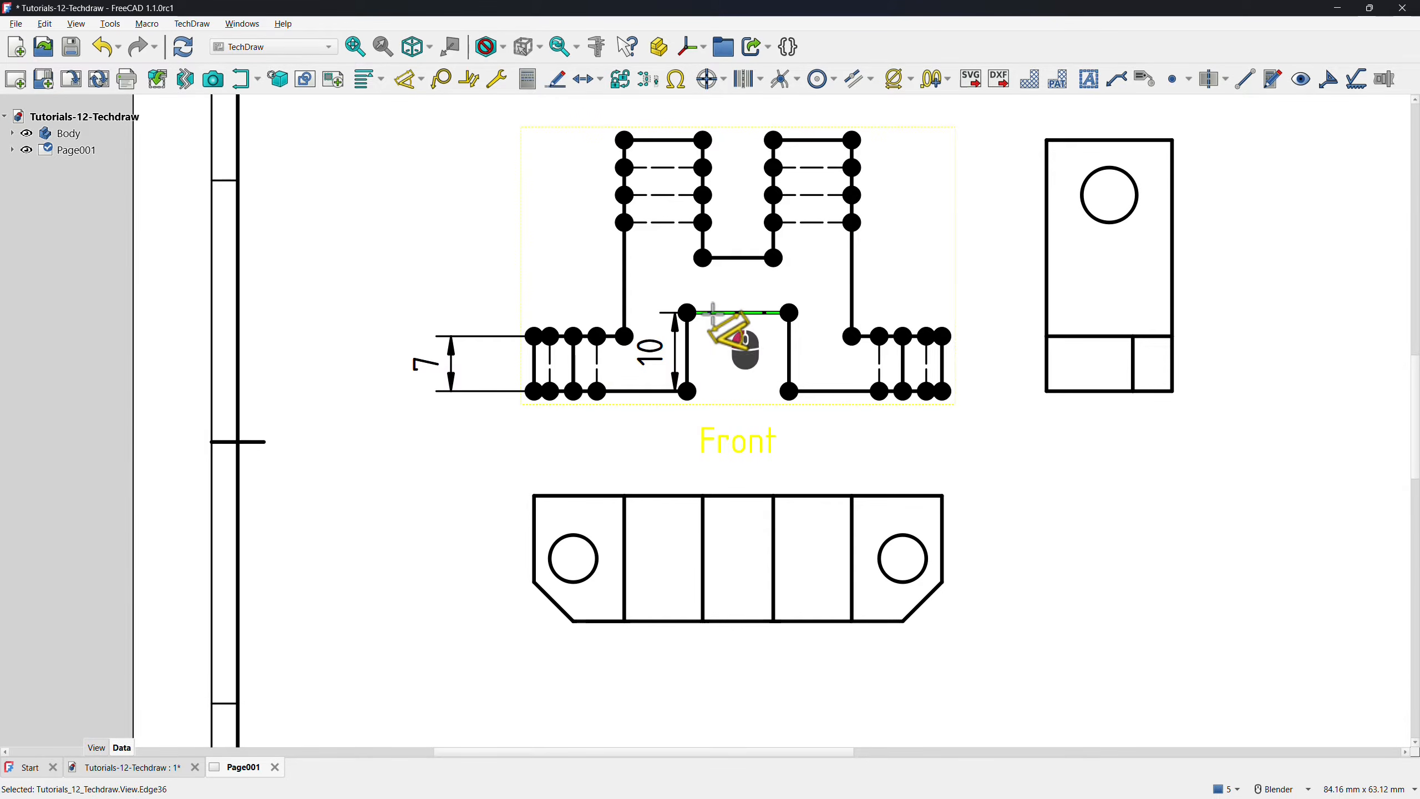
{"action": "left_click", "coordinate": [737, 338]}
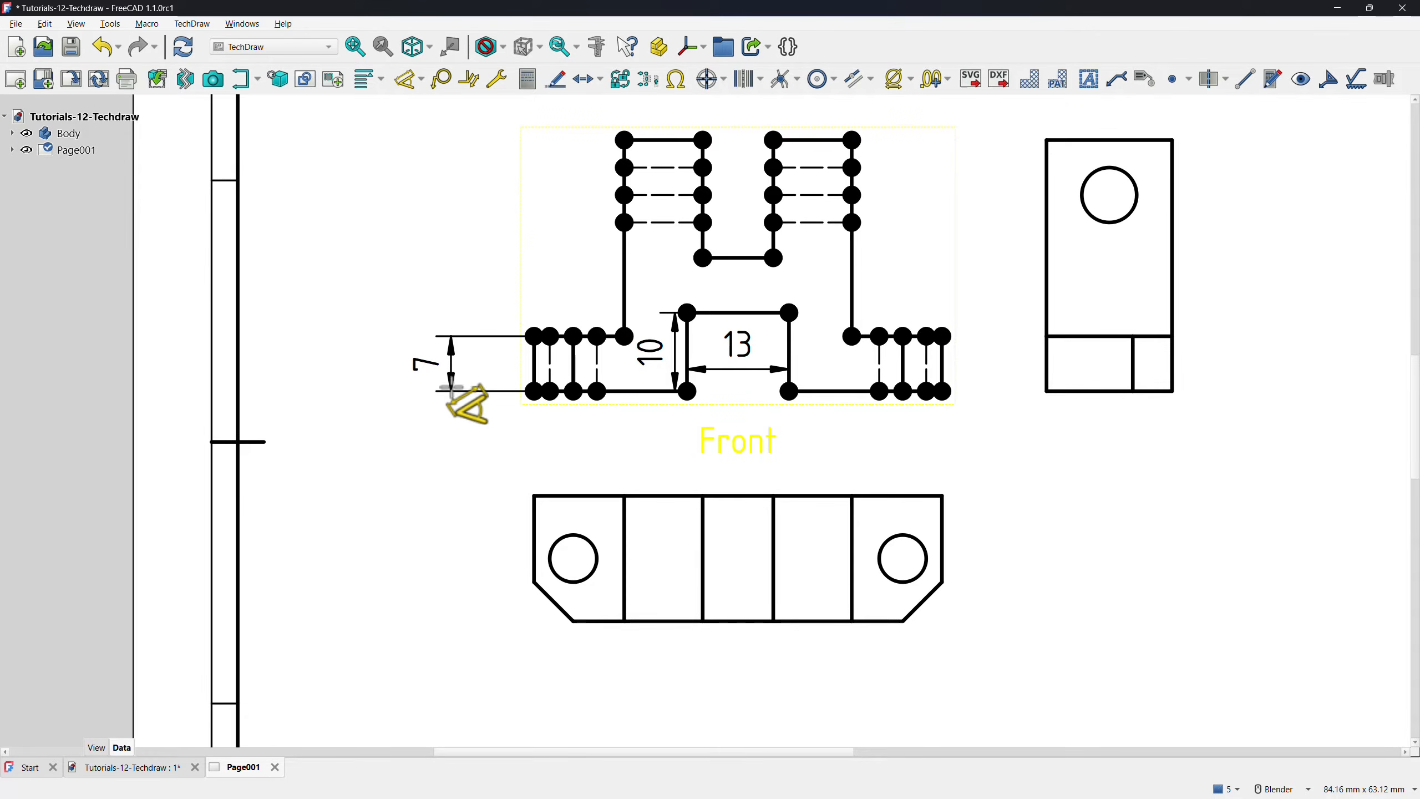
Dimension the overall width of the bracket between the outer bottom corners, placed below the front view.
{"action": "left_click", "coordinate": [535, 392]}
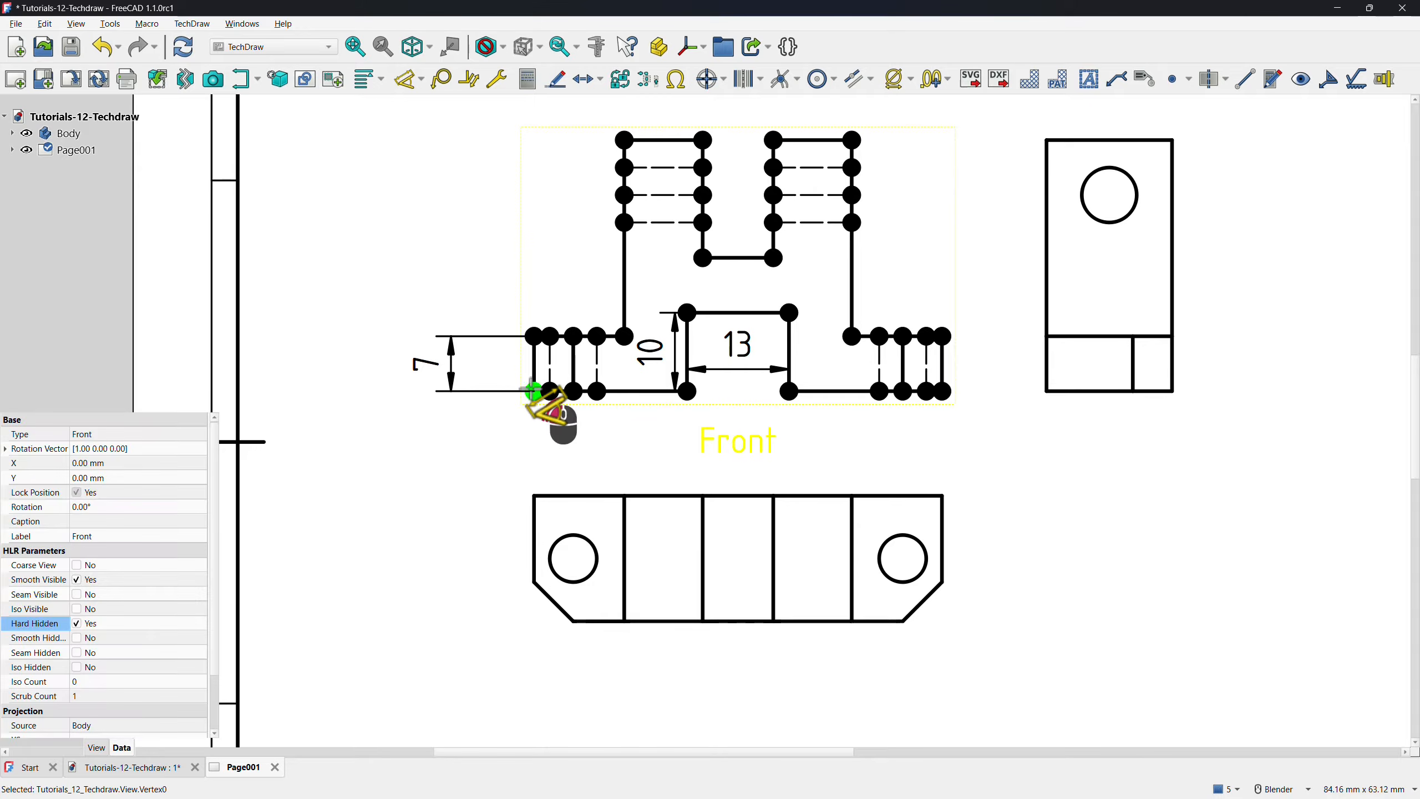
{"action": "left_click", "coordinate": [943, 392]}
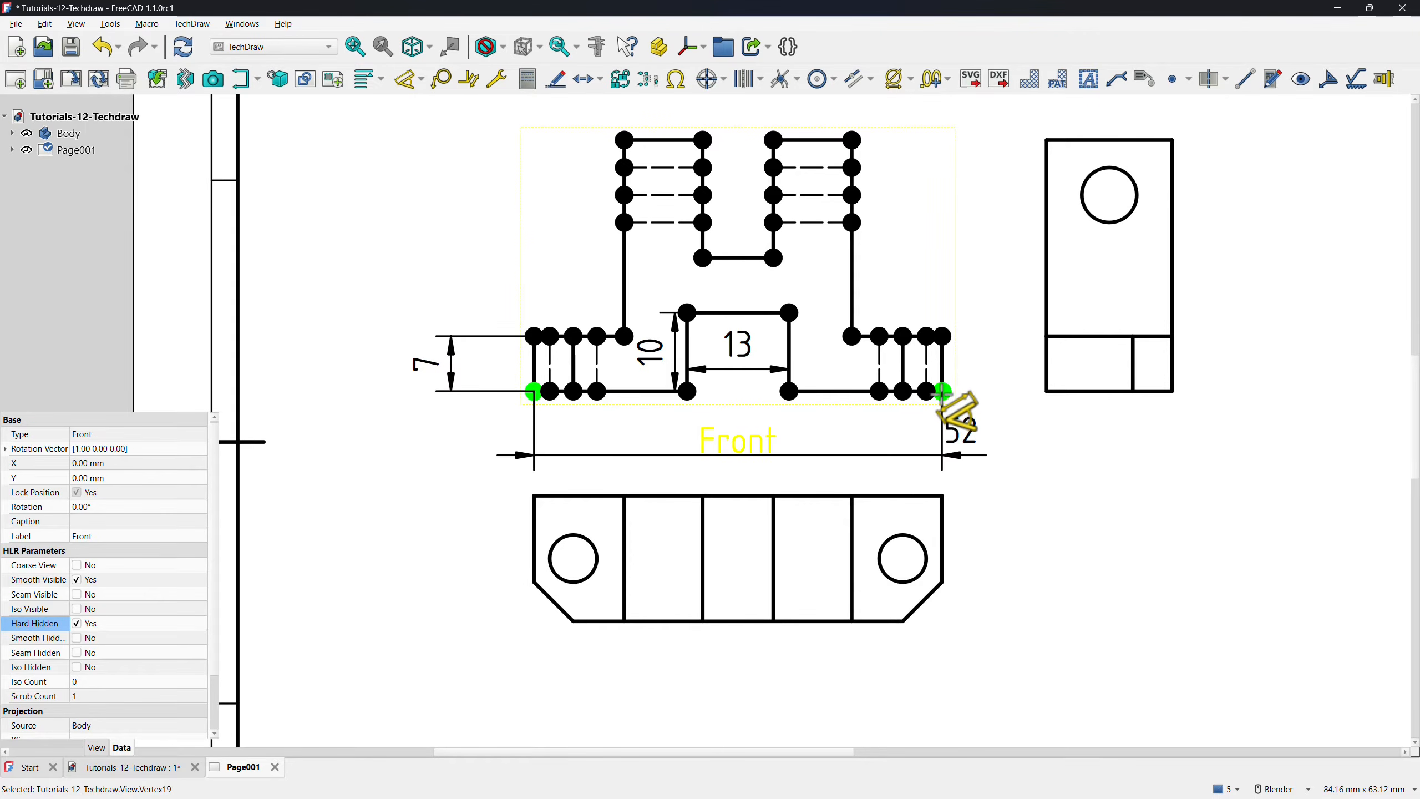
{"action": "left_click", "coordinate": [673, 401]}
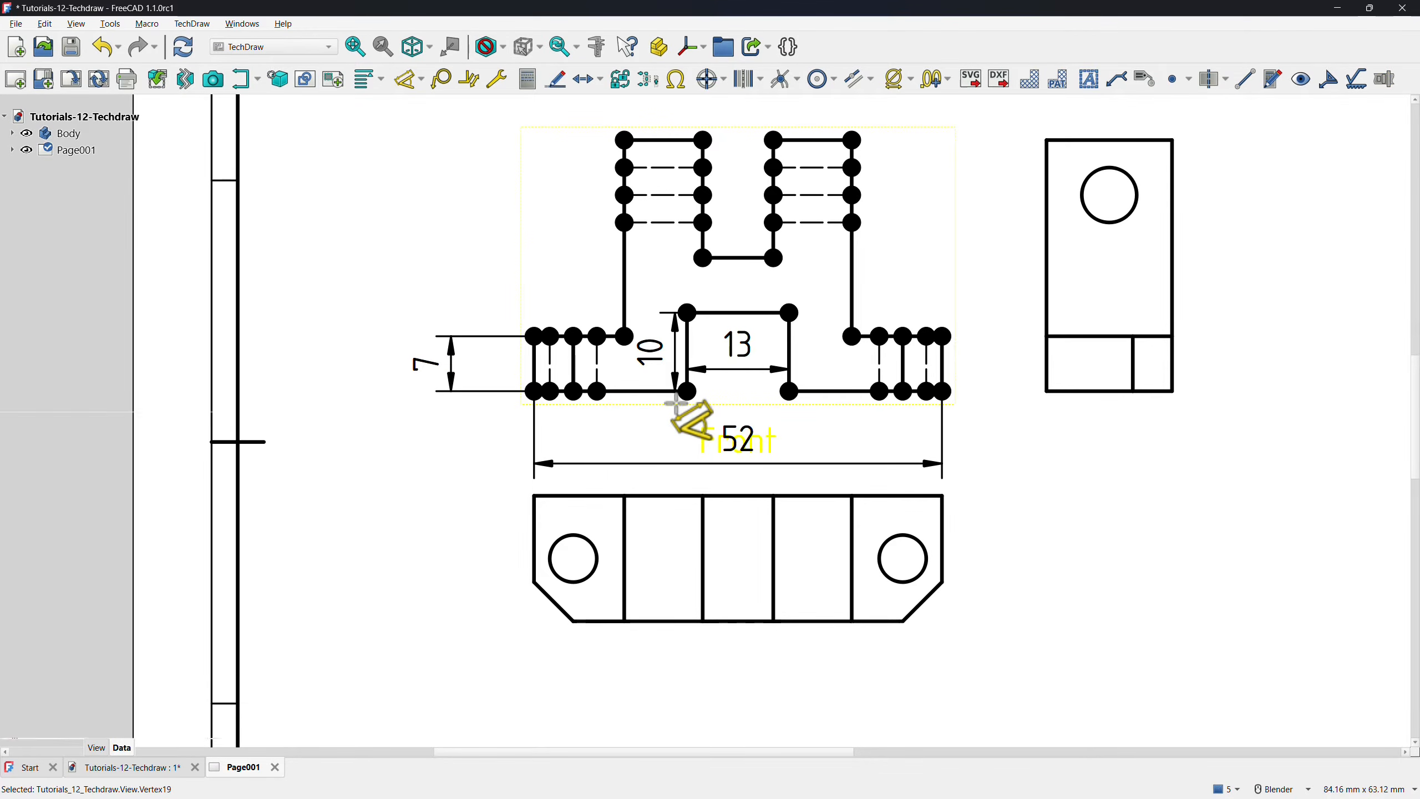
Dimension the top width of the left upright and the width of the upper slot, both placed above the front view.
{"action": "scroll", "coordinate": [623, 397], "scroll_direction": "down", "scroll_amount": 3}
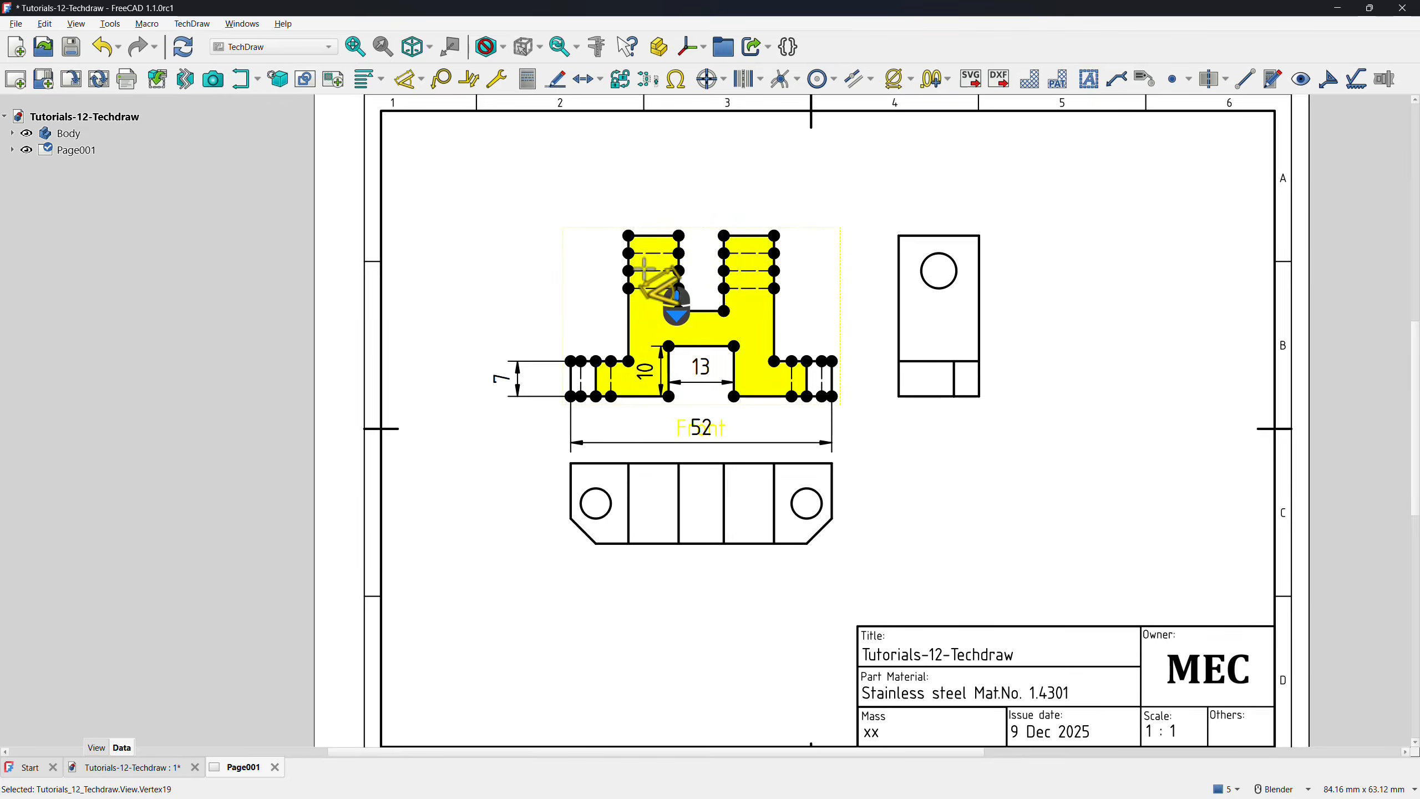
{"action": "left_click", "coordinate": [652, 236]}
{"action": "left_click", "coordinate": [646, 201]}
{"action": "left_click", "coordinate": [694, 309]}
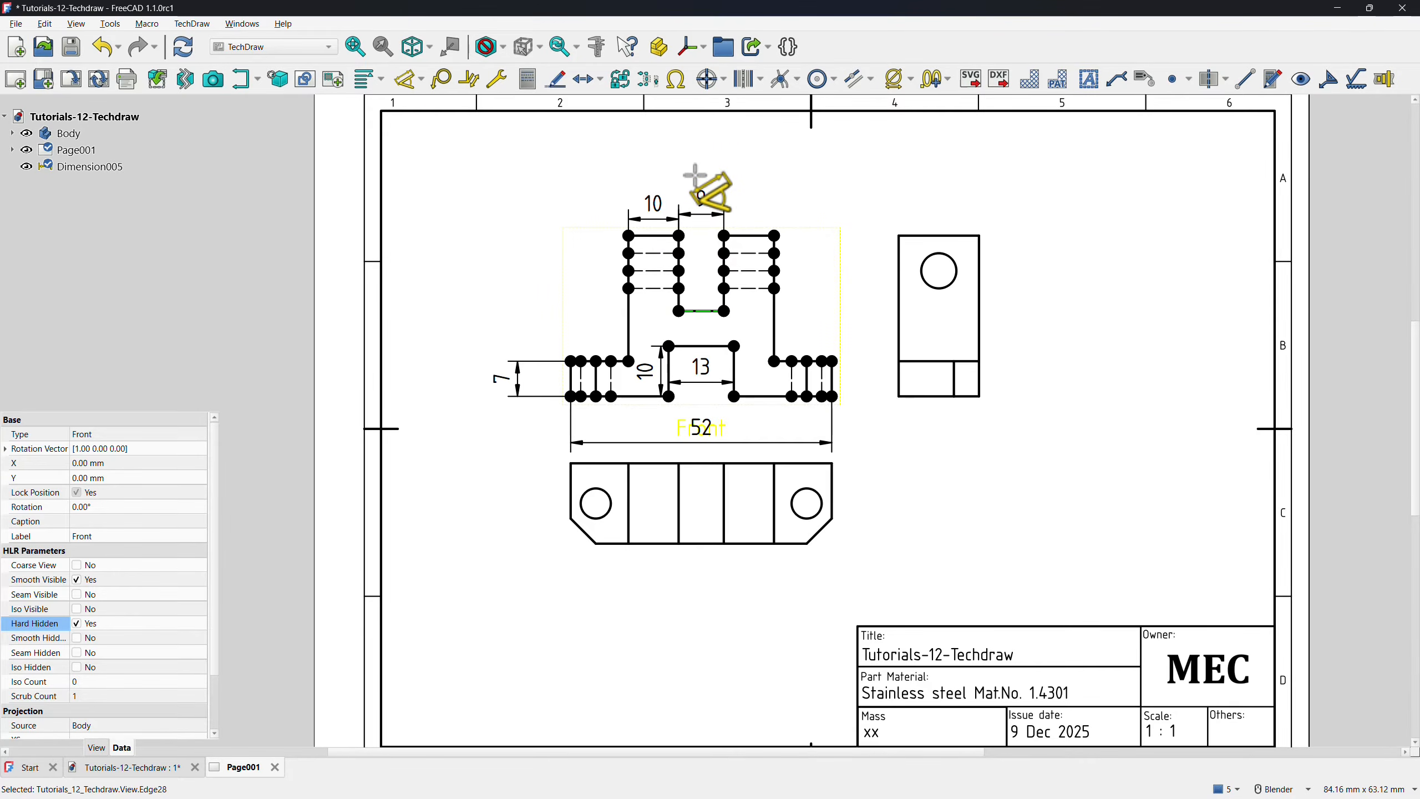
{"action": "left_click", "coordinate": [700, 194]}
Dimension the upper slot's depth inside the slot and the right upright's height above the foot in the front view.
{"action": "left_click", "coordinate": [724, 311]}
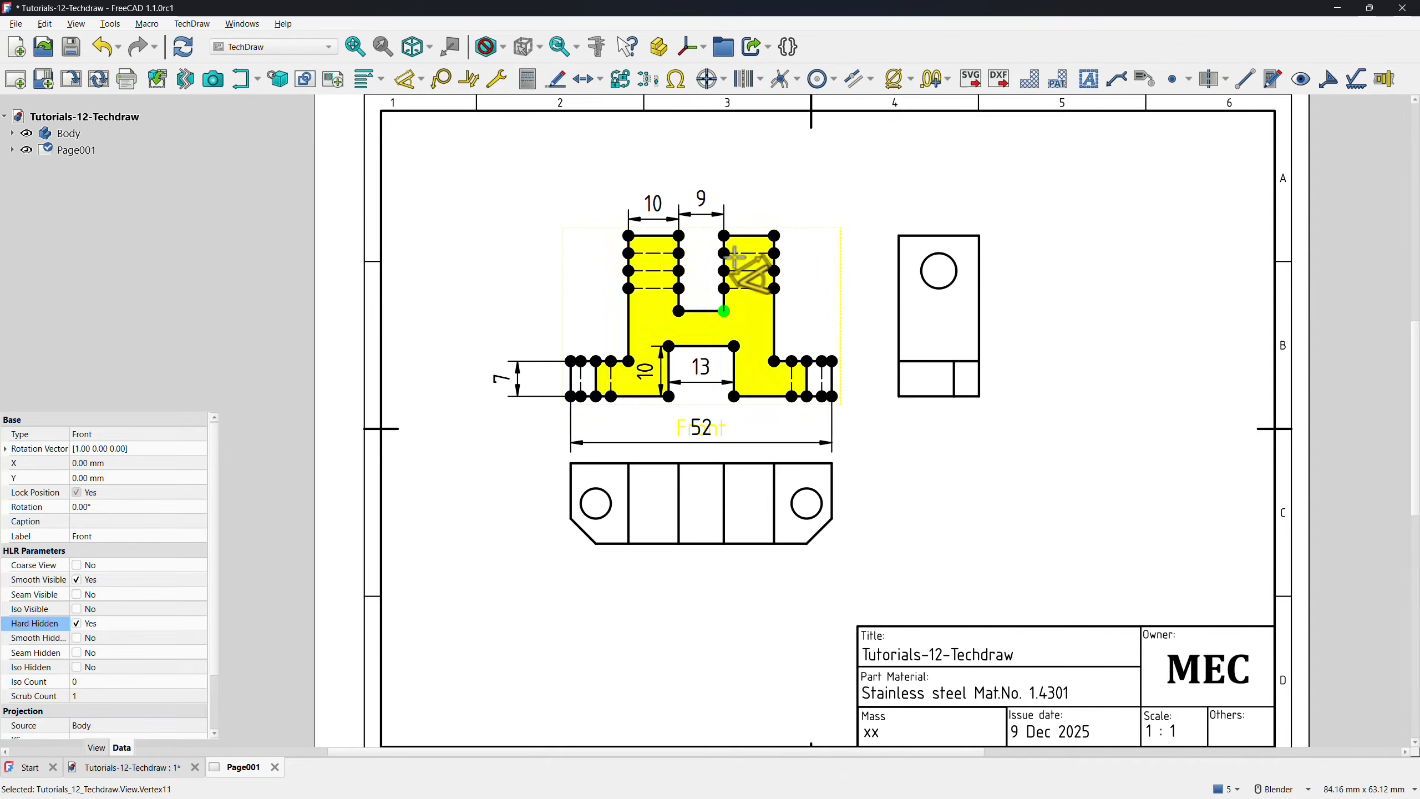
{"action": "left_click", "coordinate": [724, 236]}
{"action": "left_click", "coordinate": [699, 271]}
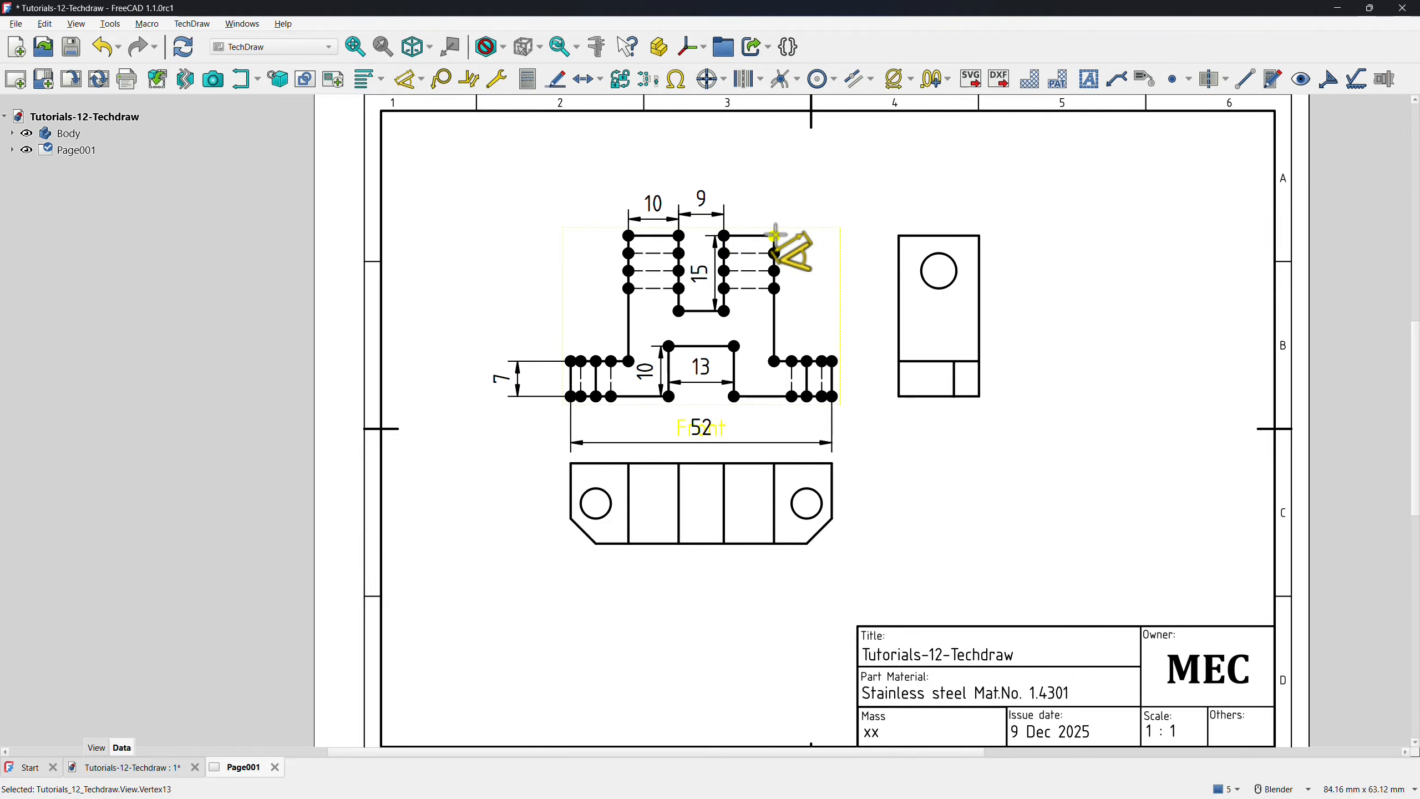
{"action": "left_click", "coordinate": [775, 360]}
{"action": "left_click", "coordinate": [775, 236]}
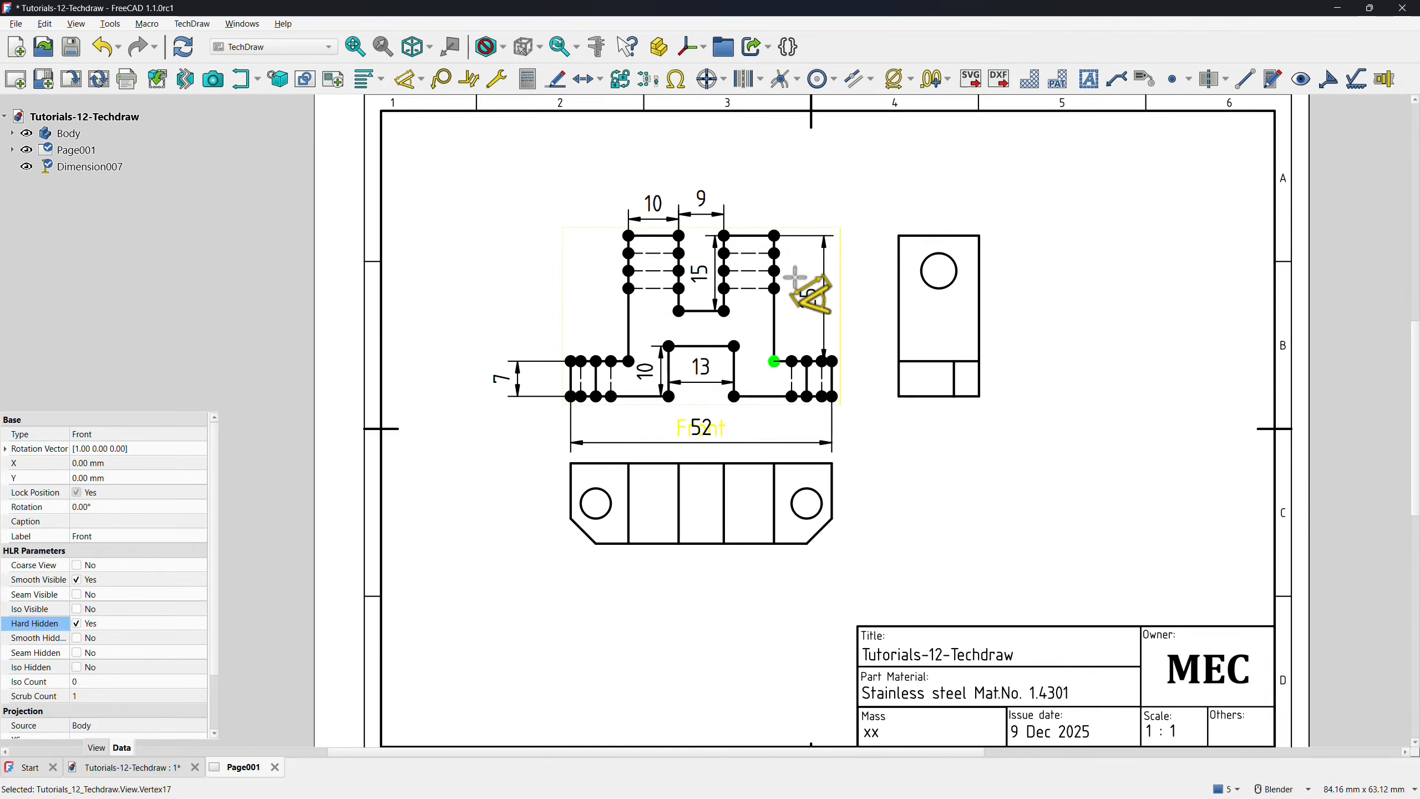
{"action": "left_click", "coordinate": [811, 293]}
Dimension the width of the left foot's top edge in the front view, placed above the foot.
{"action": "left_click", "coordinate": [629, 361]}
{"action": "left_click", "coordinate": [570, 360]}
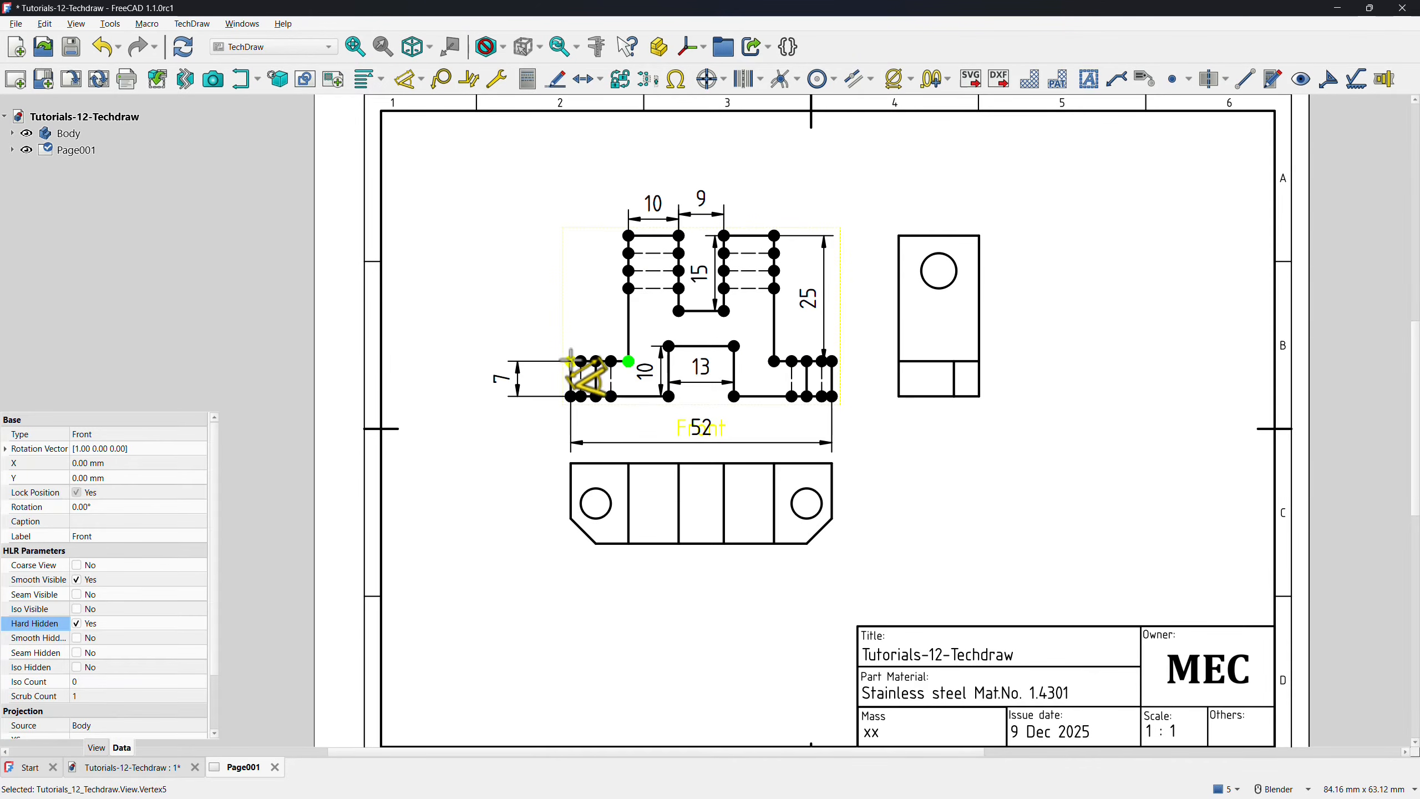
{"action": "left_click", "coordinate": [584, 311]}
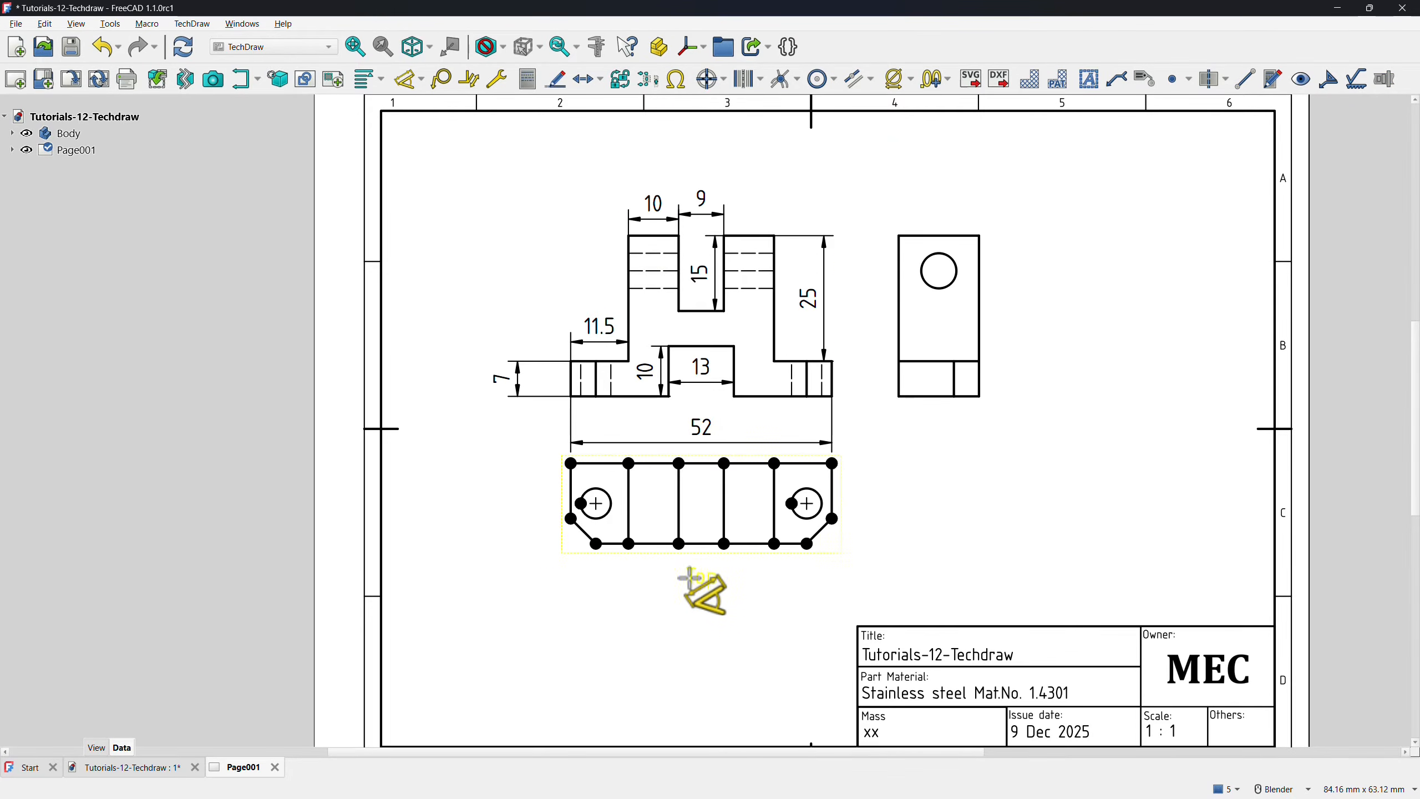
Dimension the top view's straight left edge and the horizontal and vertical lengths of its lower-left chamfer.
{"action": "left_click", "coordinate": [571, 491]}
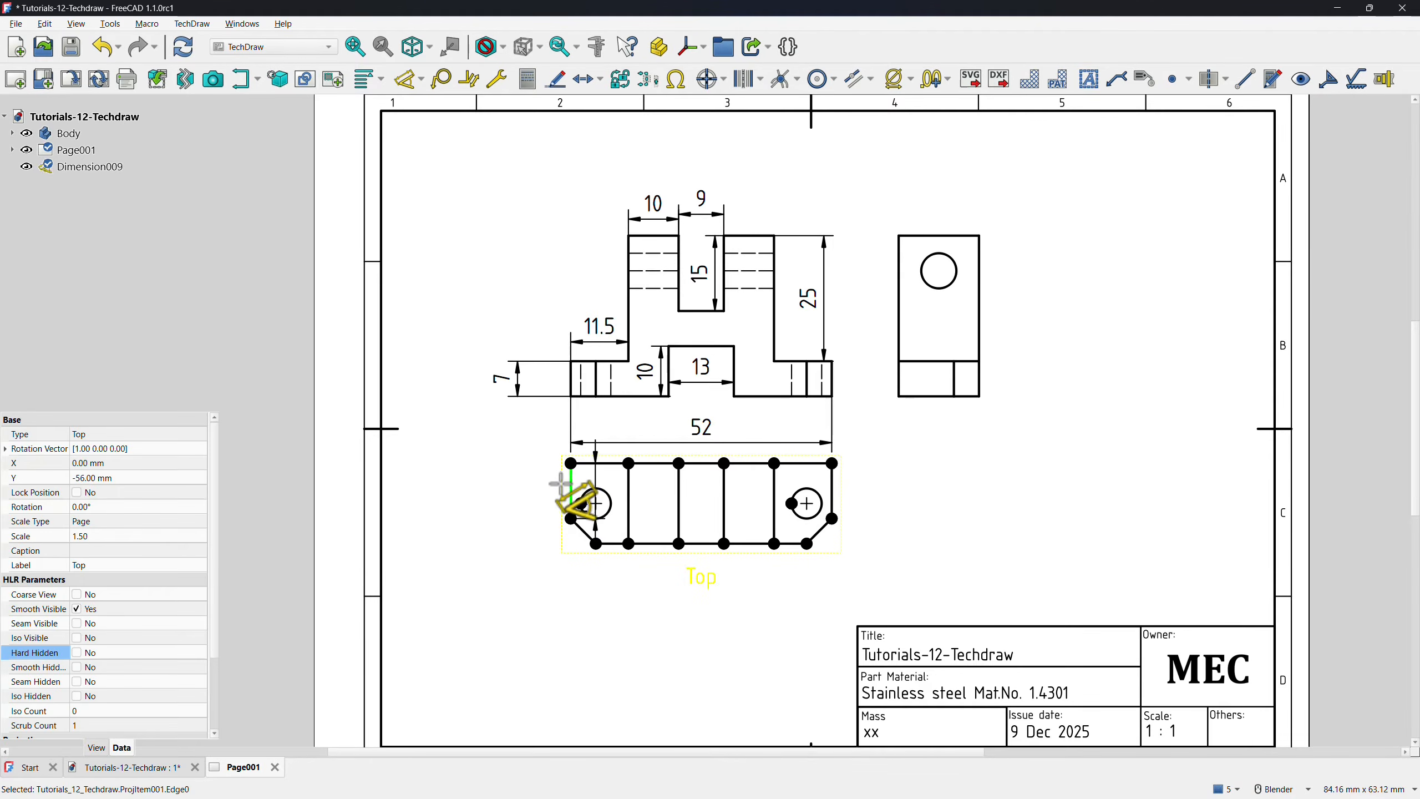
{"action": "left_click", "coordinate": [513, 473]}
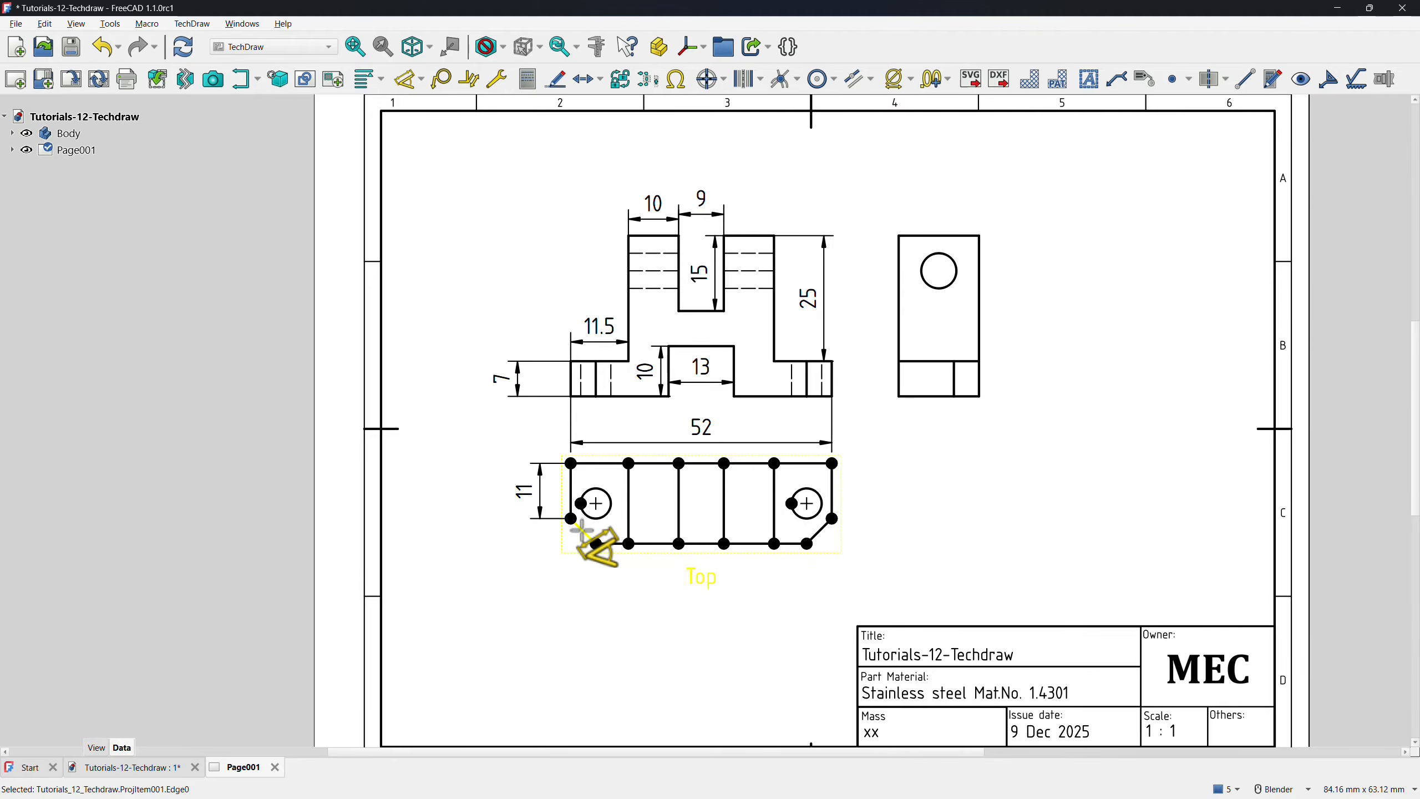
{"action": "left_click", "coordinate": [582, 532]}
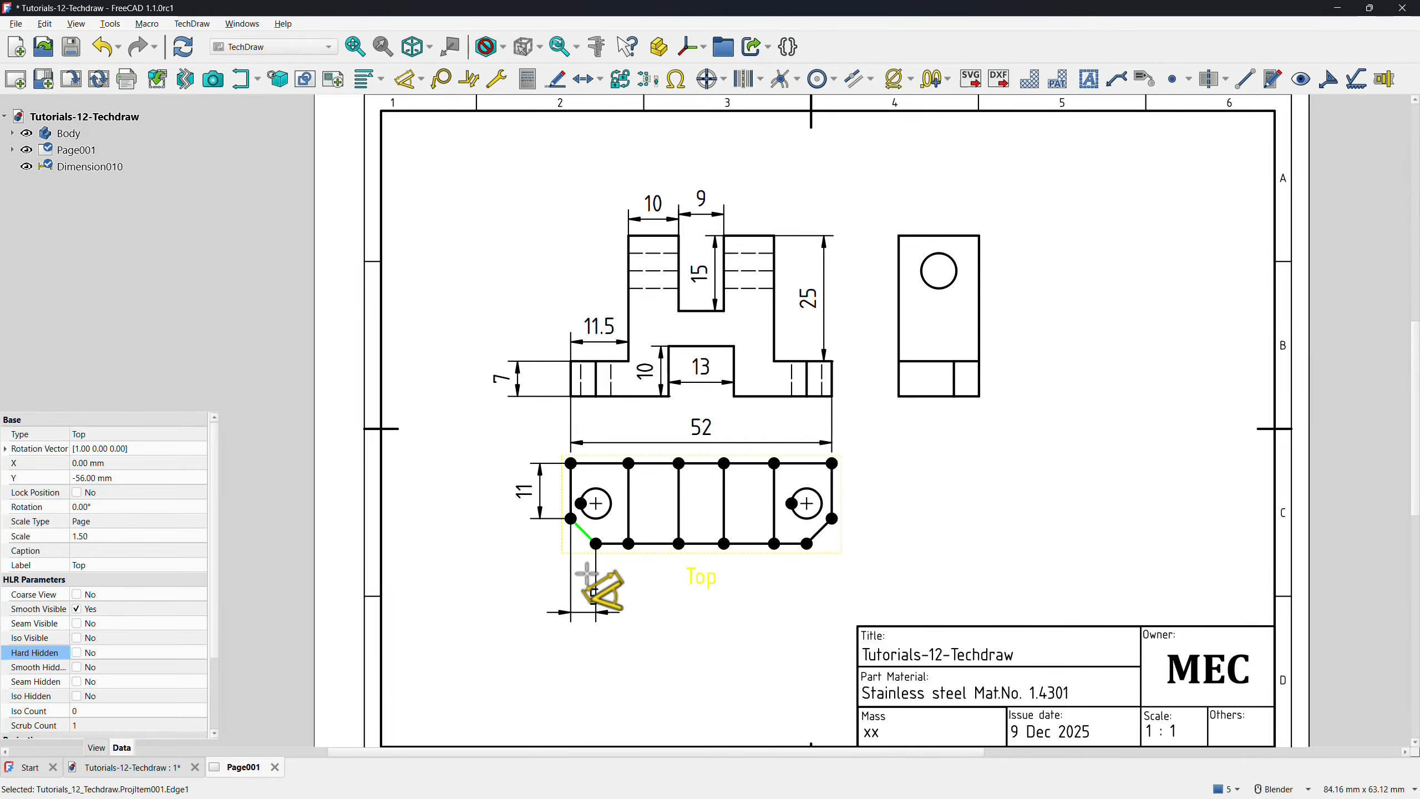
{"action": "left_click", "coordinate": [584, 538]}
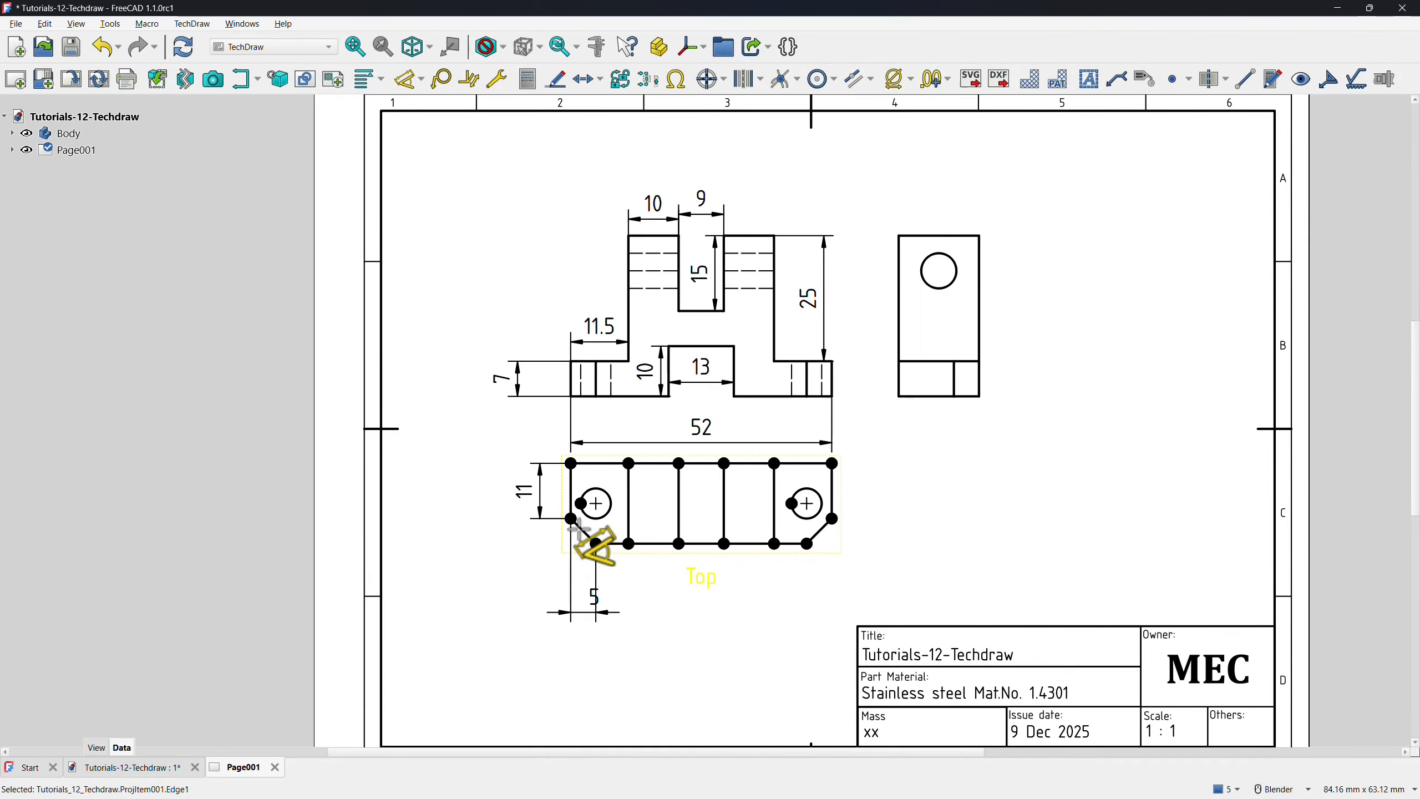
{"action": "left_click", "coordinate": [580, 528]}
{"action": "left_click", "coordinate": [538, 559]}
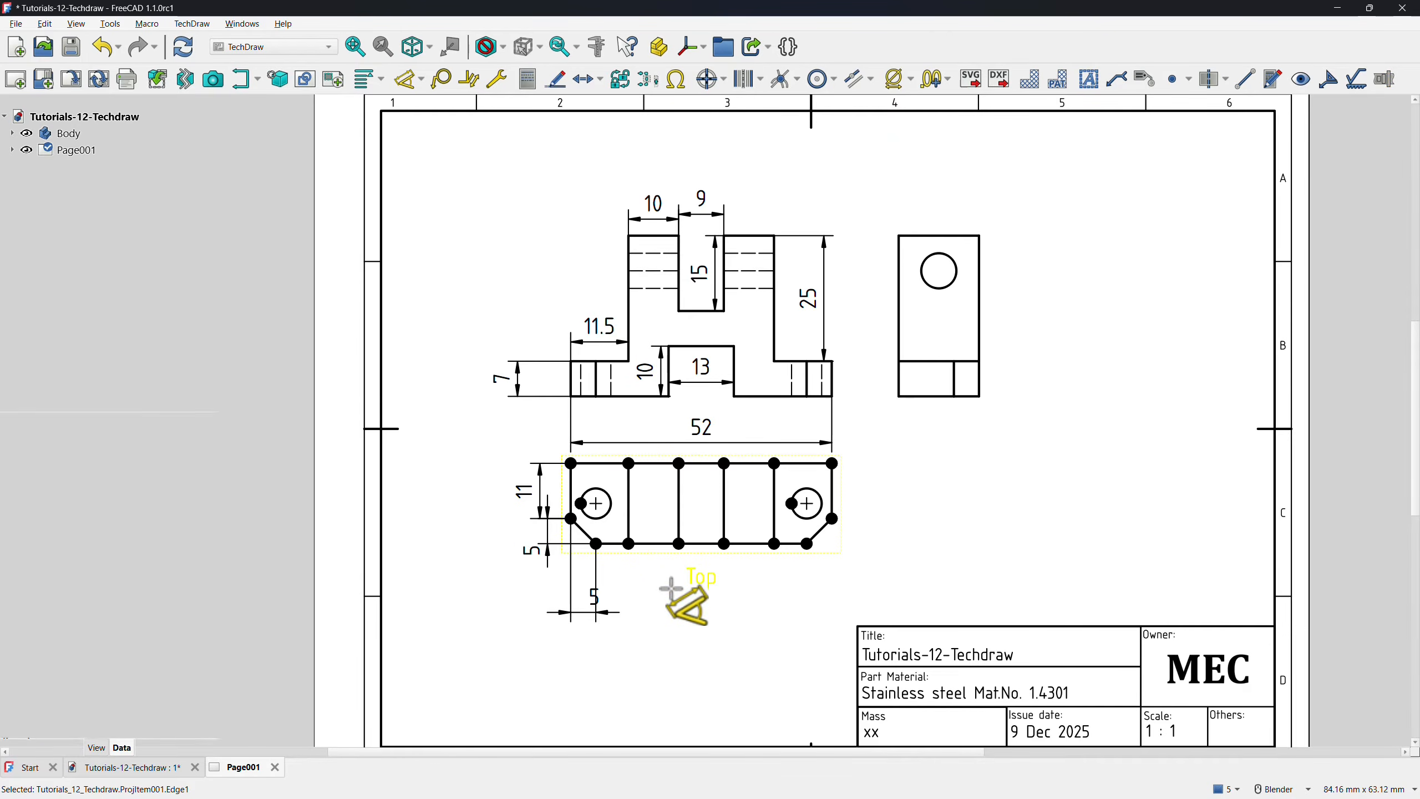
{"action": "left_click", "coordinate": [783, 588]}
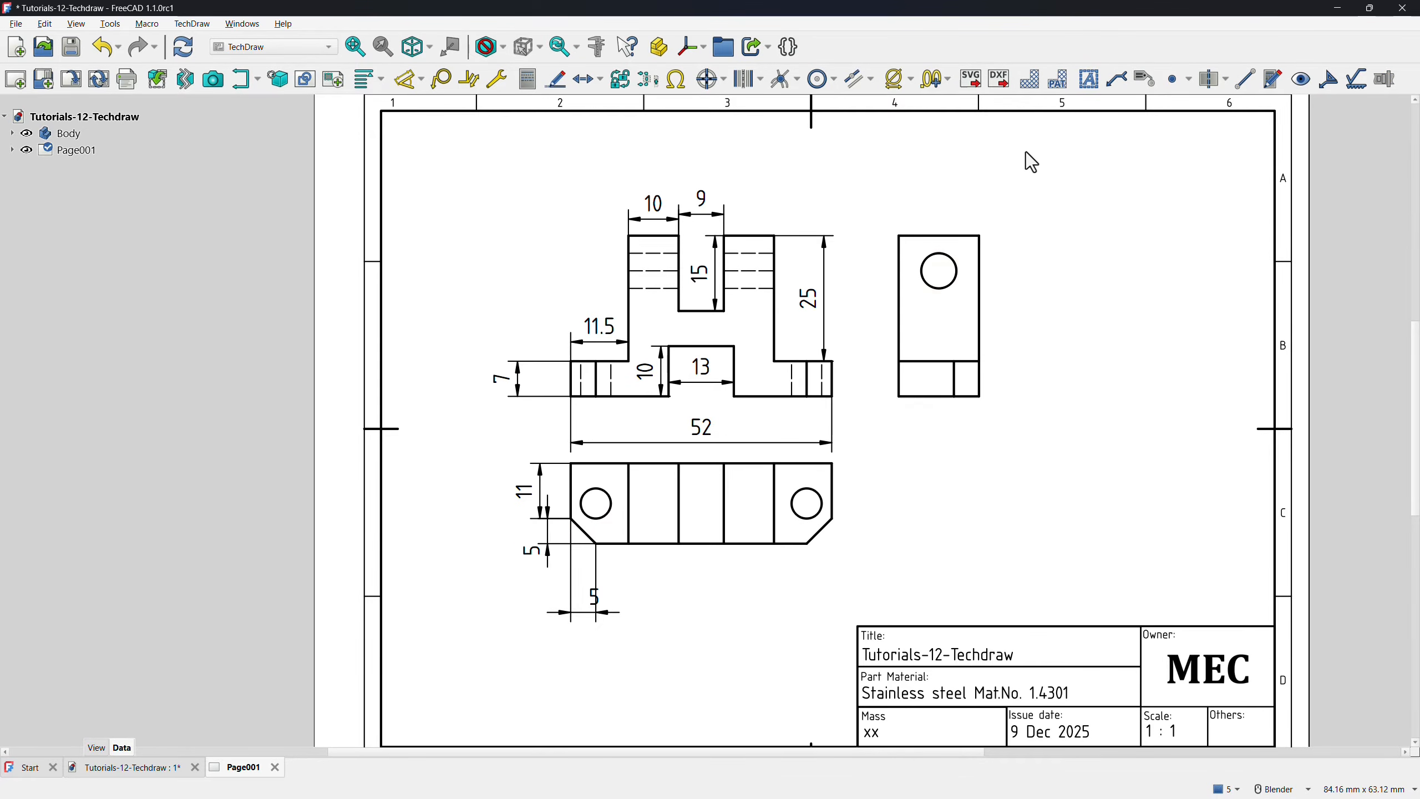
Add a leader line to the top view, with a filled arrow on the lower-right chamfer and a horizontal landing to its right.
{"action": "left_click", "coordinate": [1118, 81]}
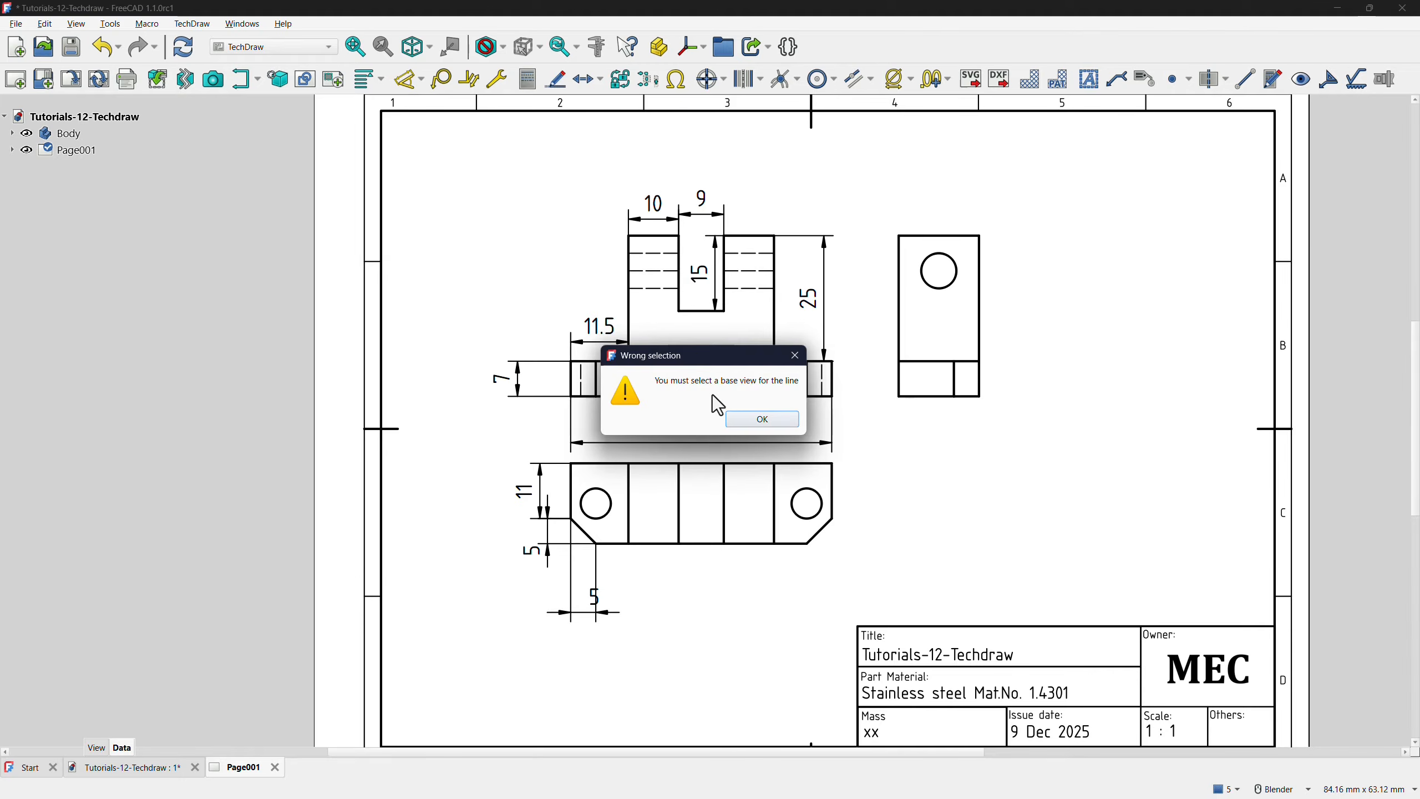
{"action": "left_click", "coordinate": [757, 420]}
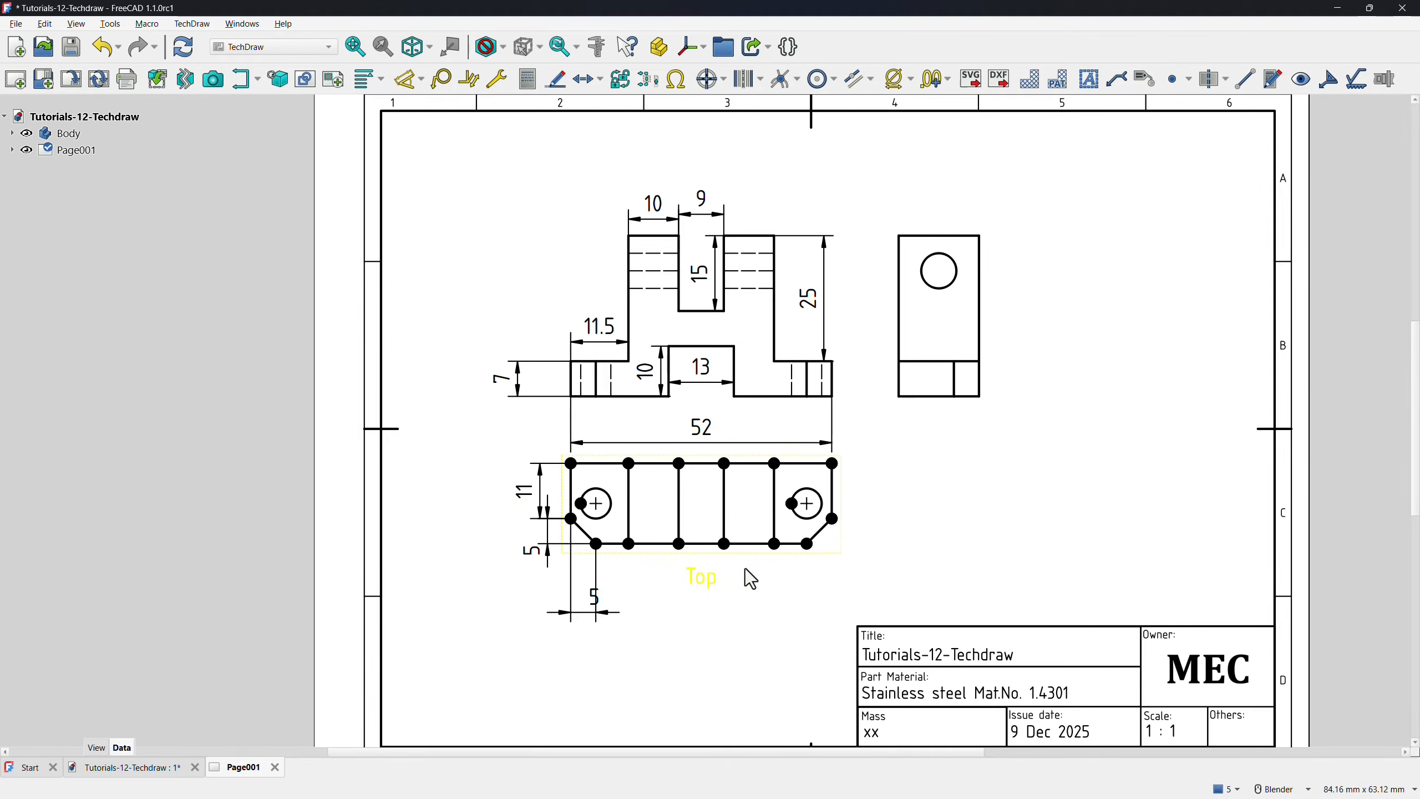
{"action": "left_click", "coordinate": [696, 576]}
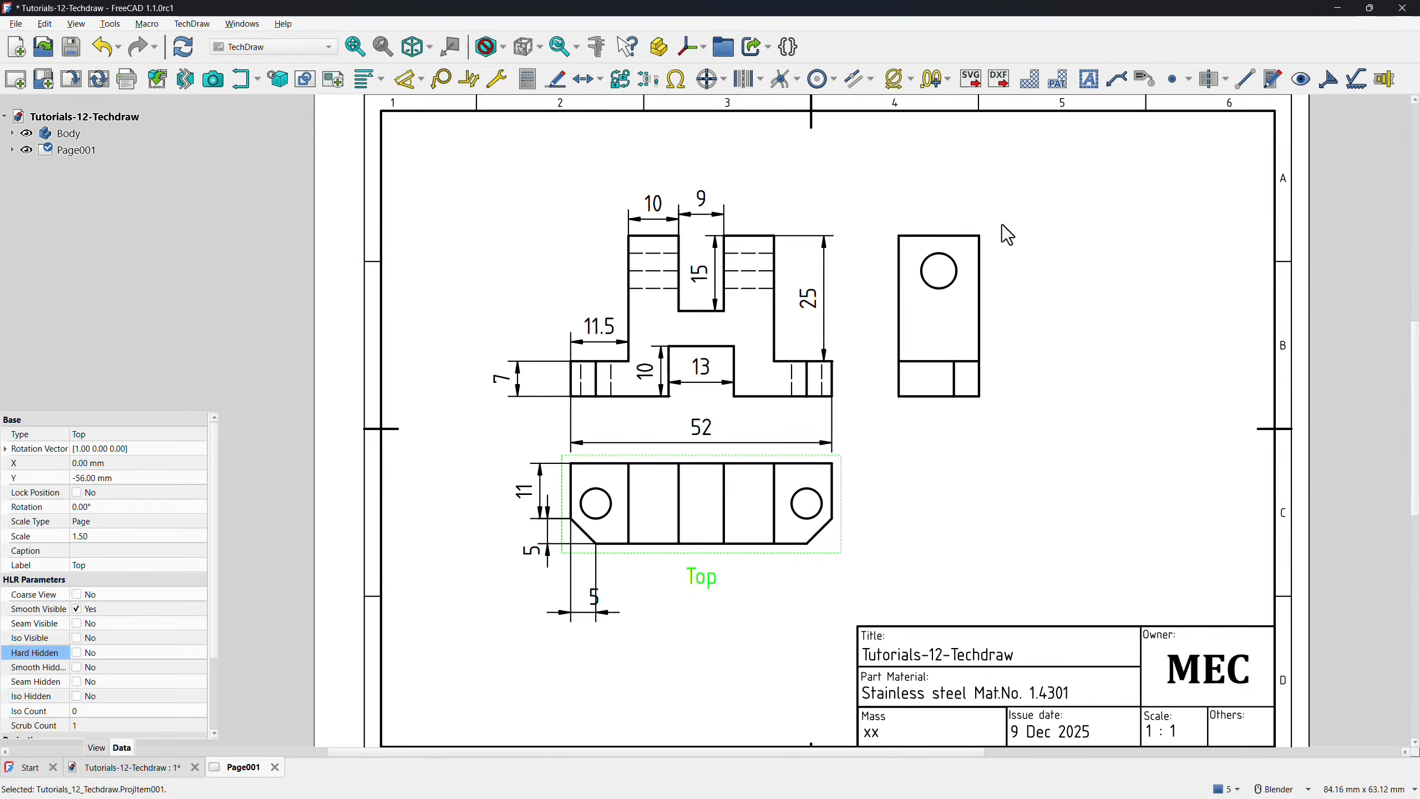
{"action": "left_click", "coordinate": [1114, 81]}
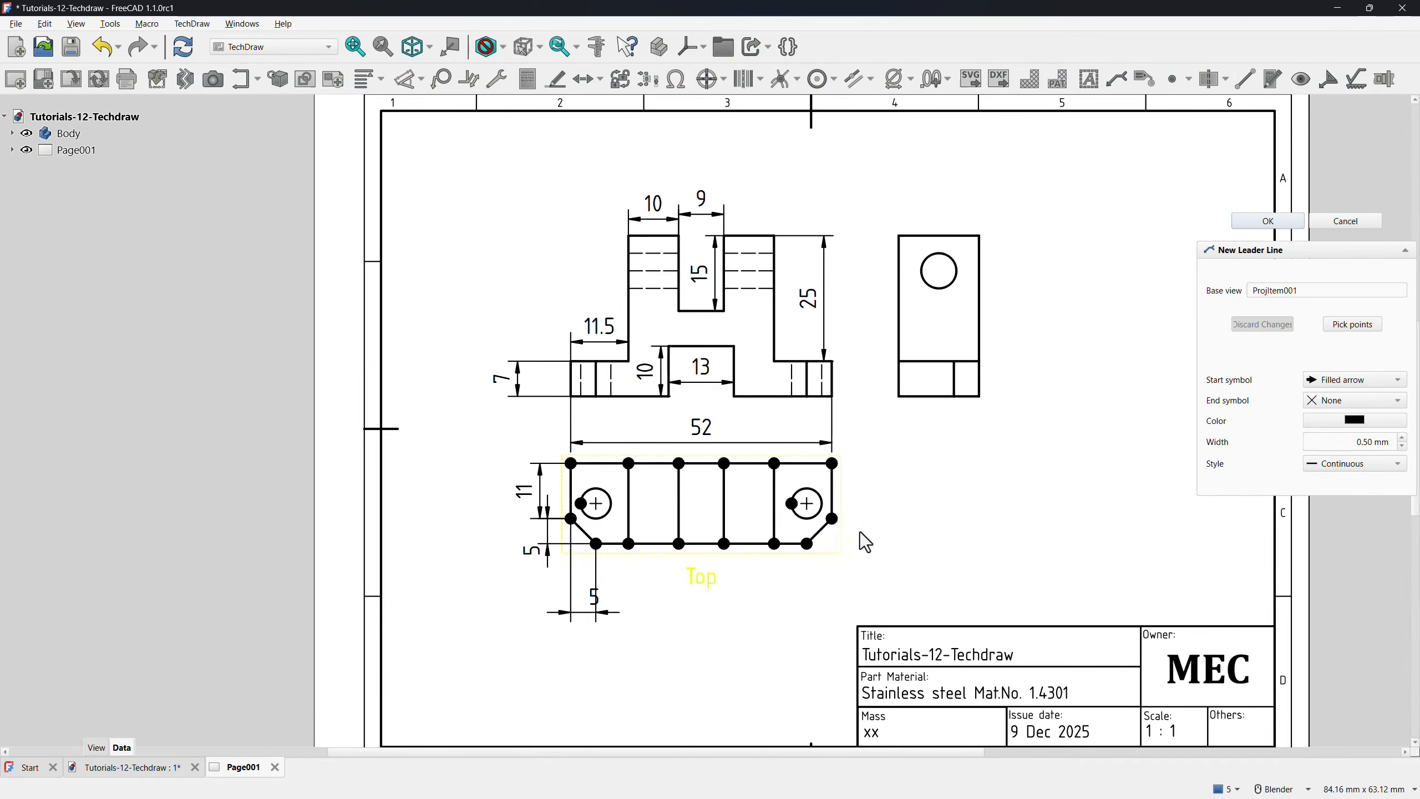
{"action": "left_click", "coordinate": [1359, 326]}
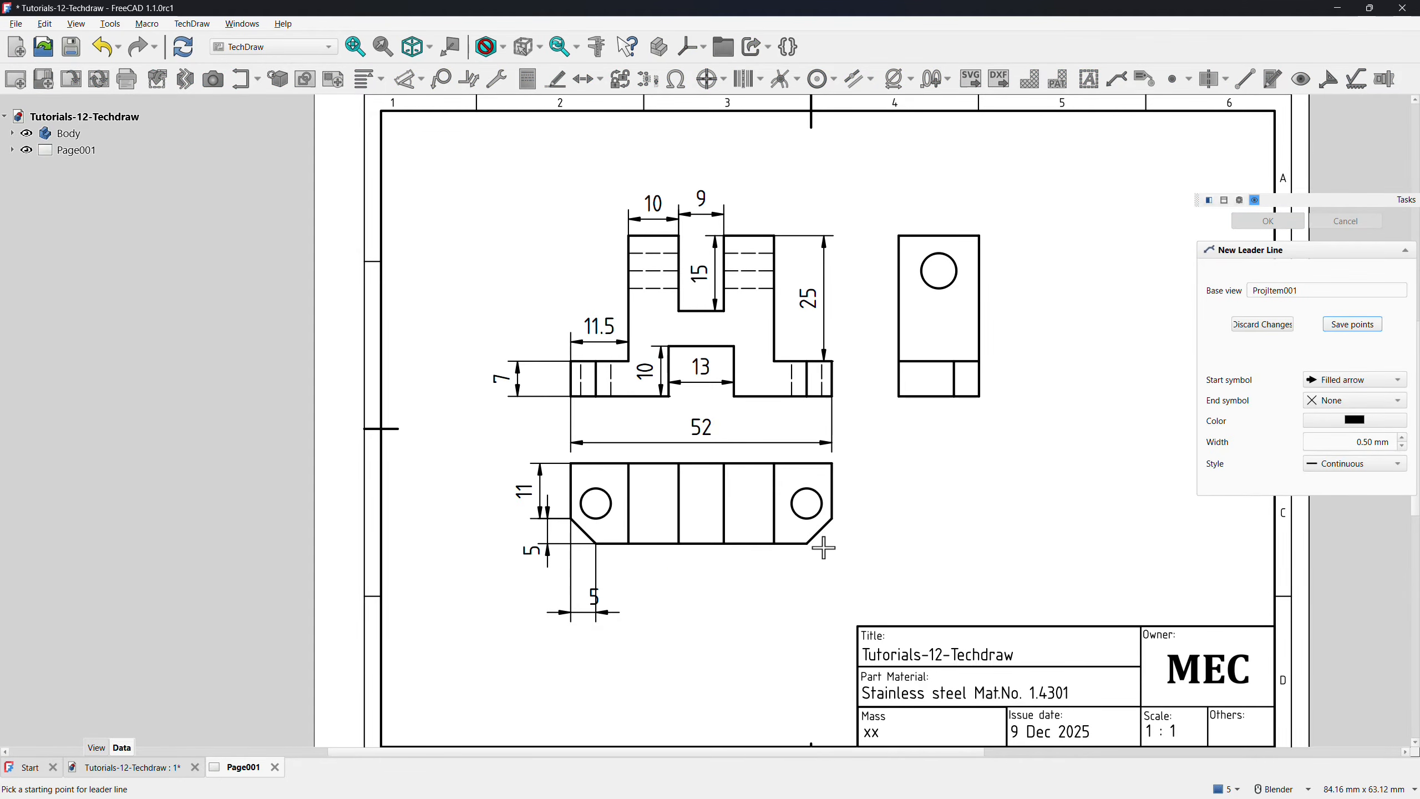
{"action": "left_click", "coordinate": [871, 567]}
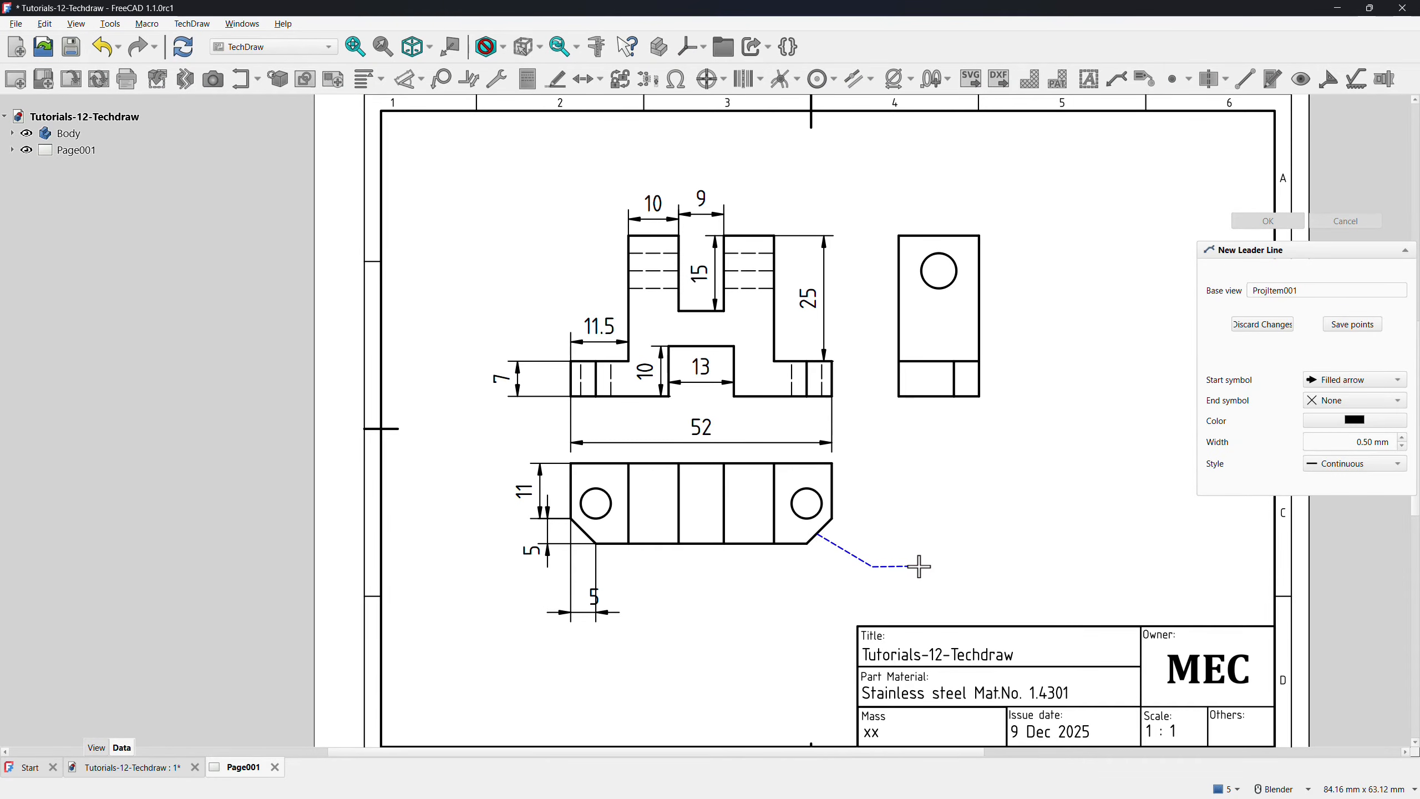
{"action": "left_click", "coordinate": [920, 567]}
{"action": "left_click", "coordinate": [1352, 326]}
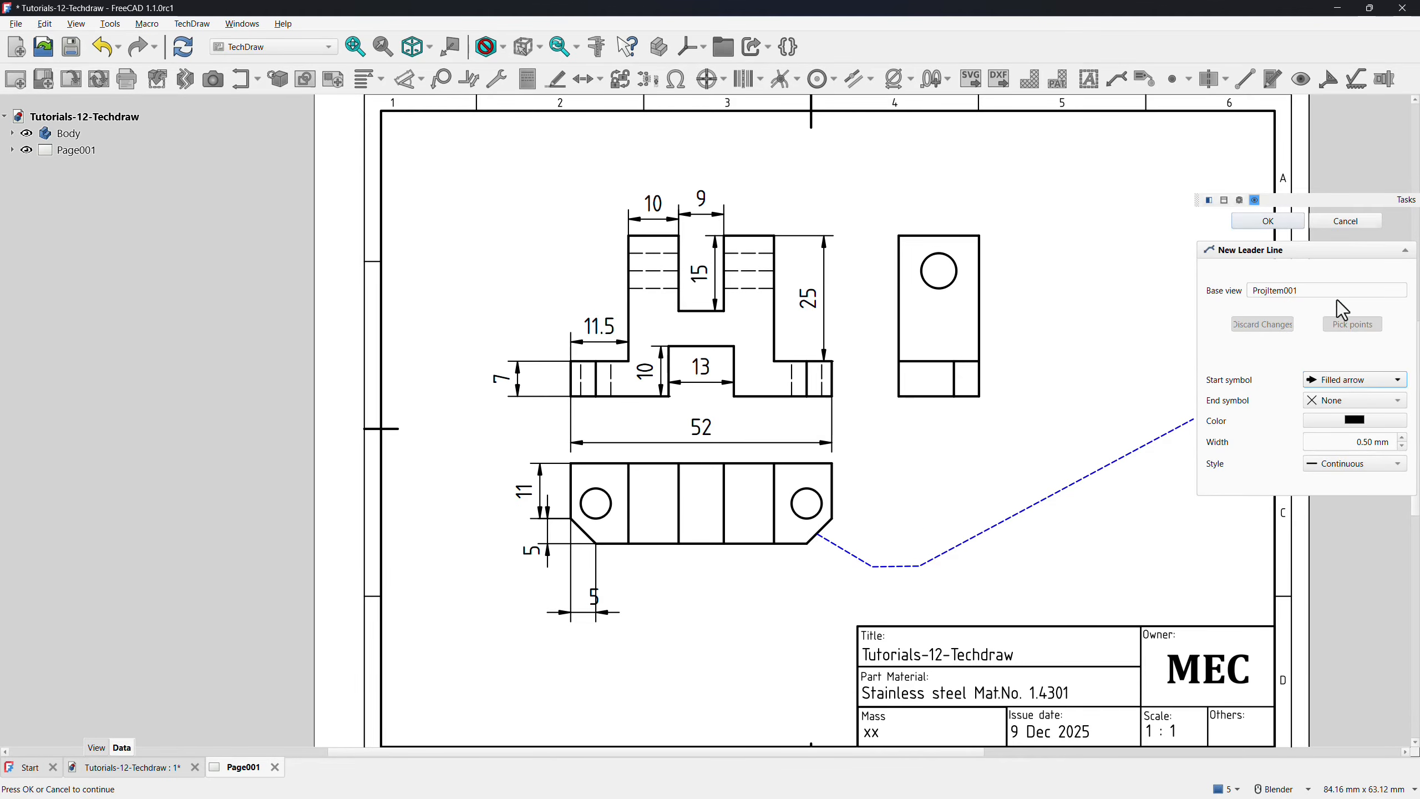
{"action": "left_click", "coordinate": [1269, 222]}
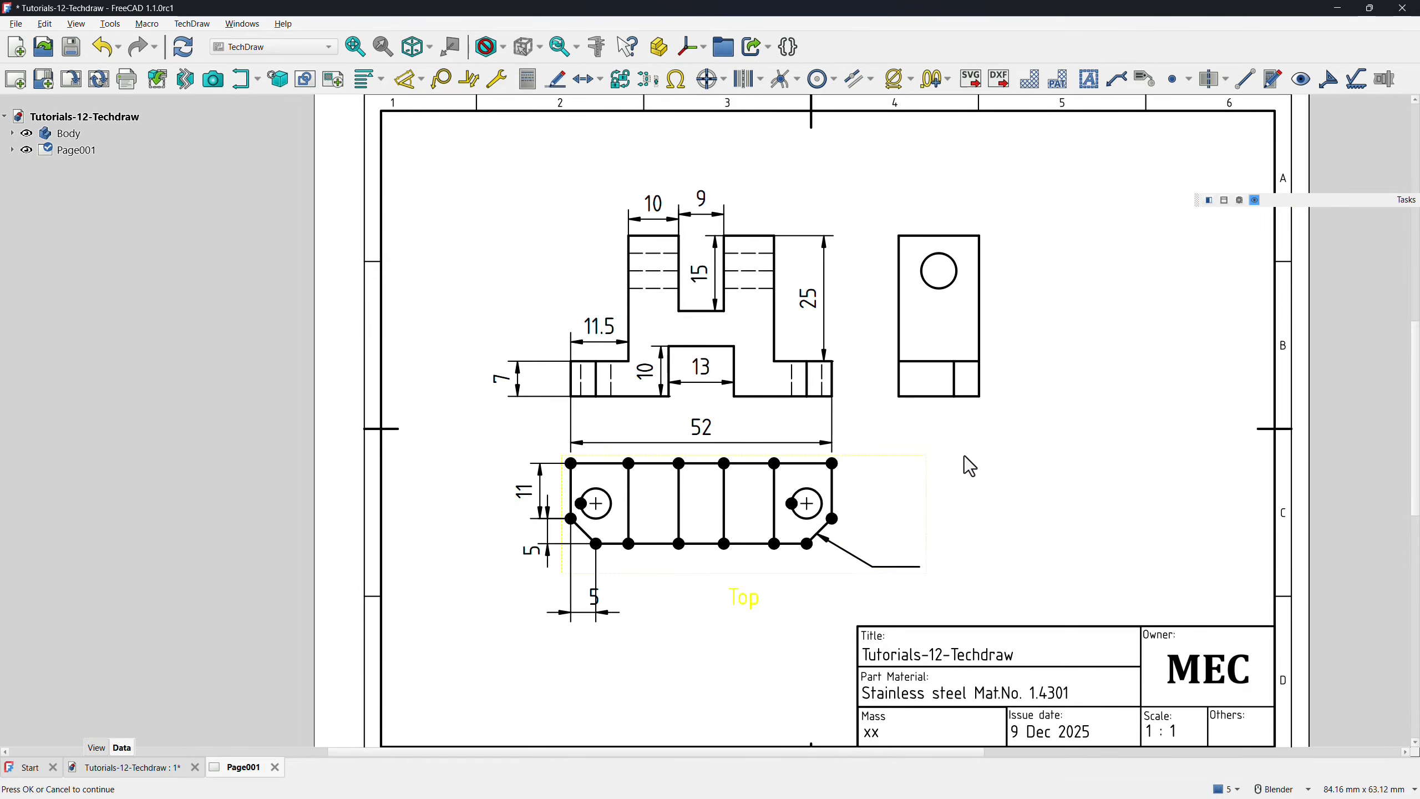
Insert a text annotation reading C5*2 and place it above the horizontal landing of the chamfer leader.
{"action": "left_click", "coordinate": [1088, 81]}
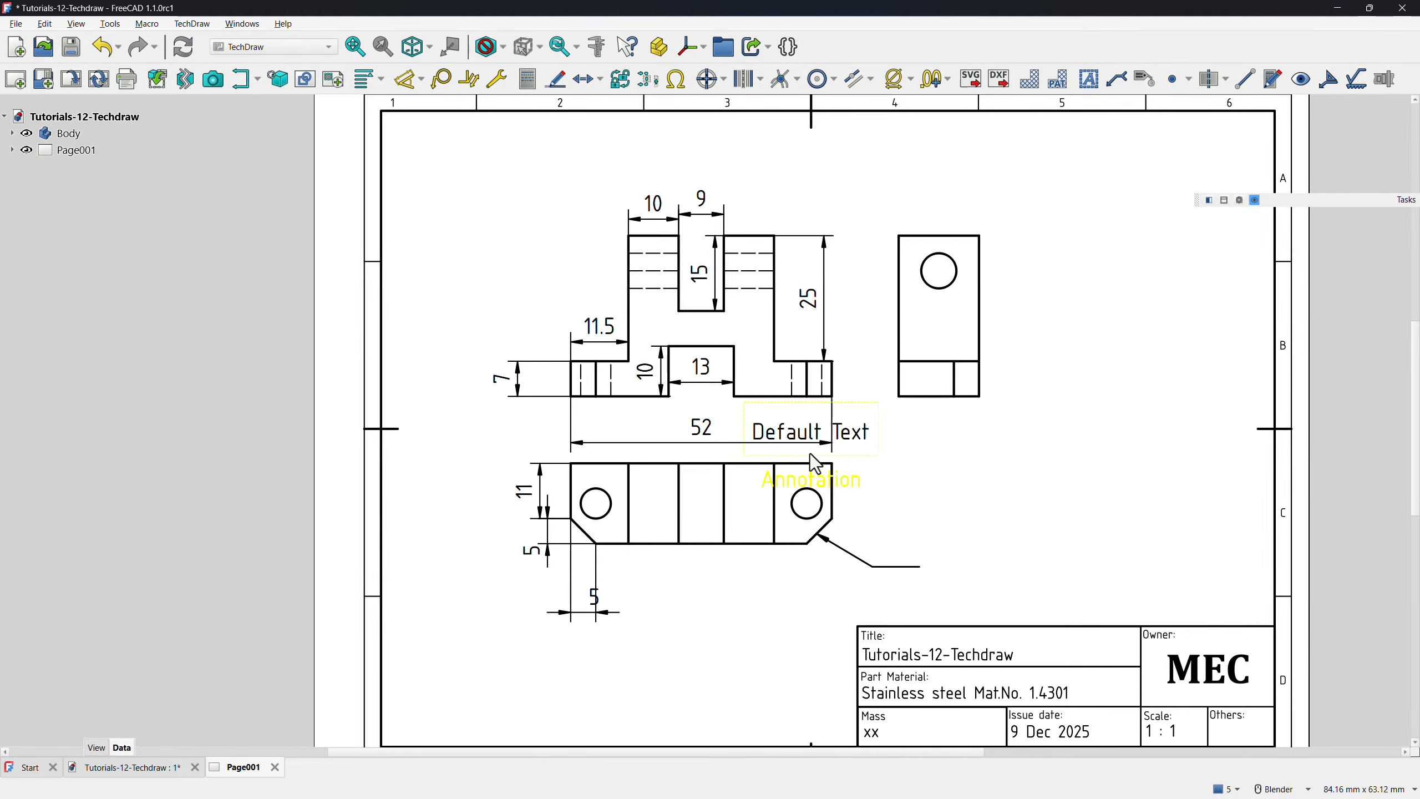
{"action": "left_click", "coordinate": [801, 441]}
{"action": "mouse_move", "coordinate": [801, 440]}
{"action": "left_mouse_down"}
{"action": "mouse_move", "coordinate": [931, 541]}
{"action": "mouse_move", "coordinate": [898, 562]}
{"action": "left_mouse_up"}
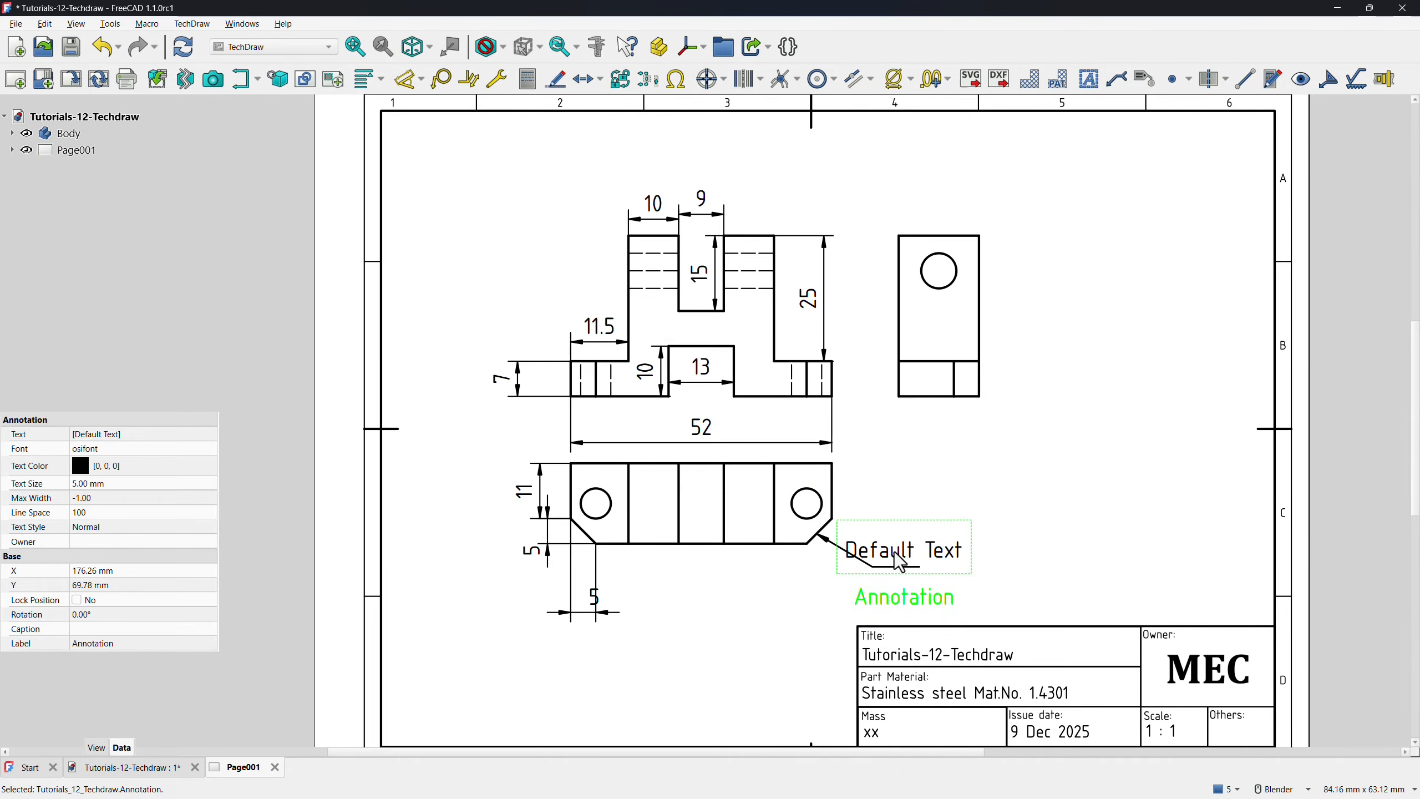
{"action": "double_click", "coordinate": [898, 562]}
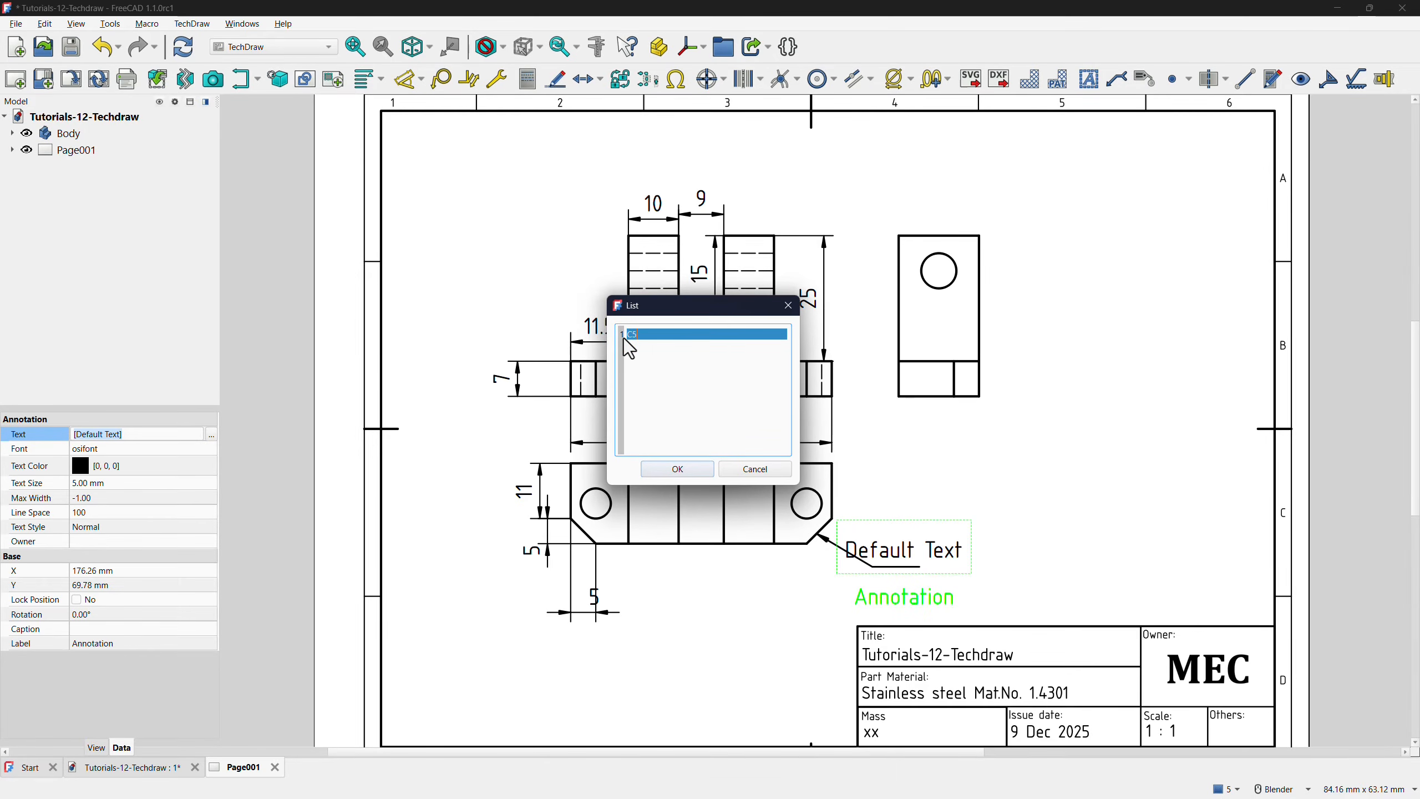
{"action": "left_click", "coordinate": [677, 469]}
{"action": "left_click", "coordinate": [775, 664]}
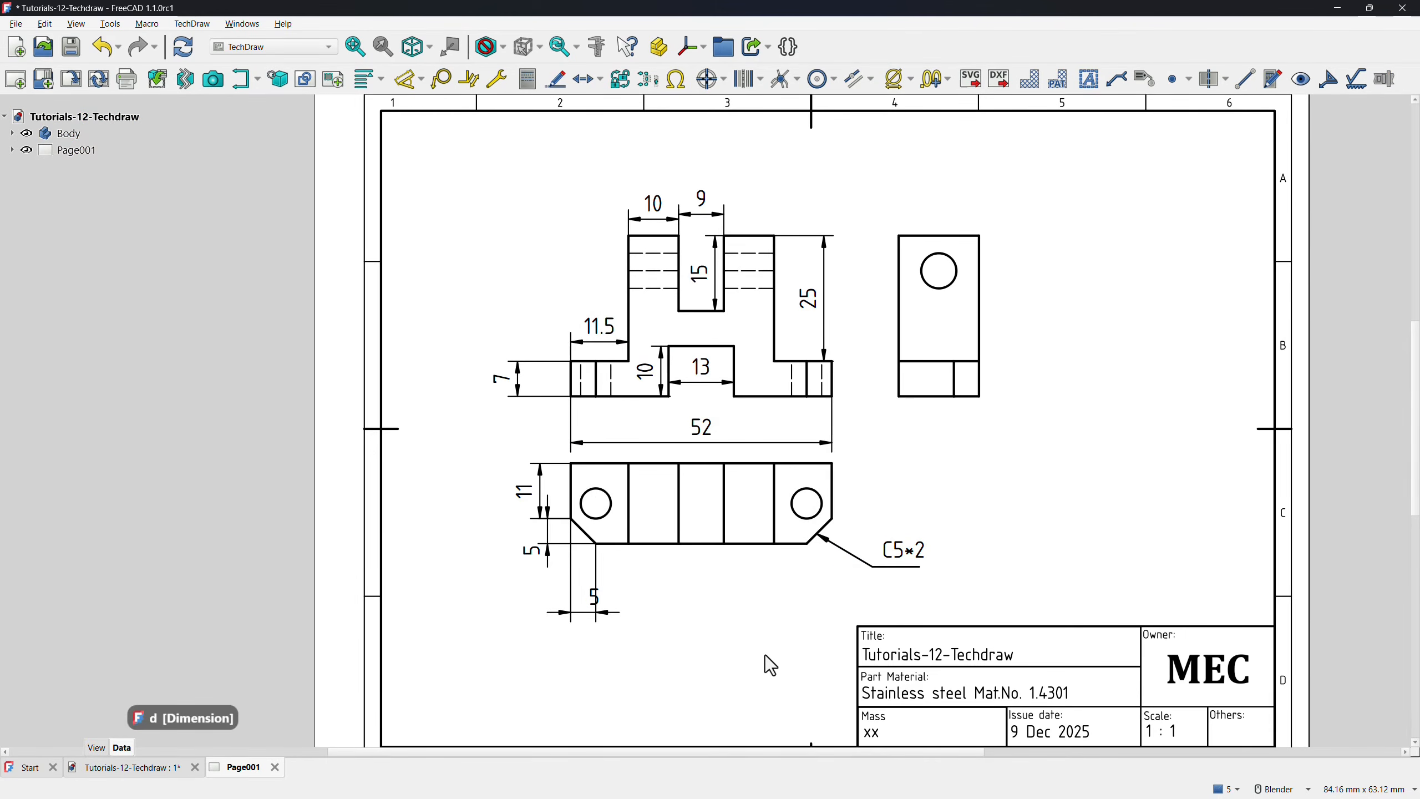
Dimension the diameter of the right hole in the top view, placed outside the view's right edge.
{"action": "left_click", "coordinate": [823, 506]}
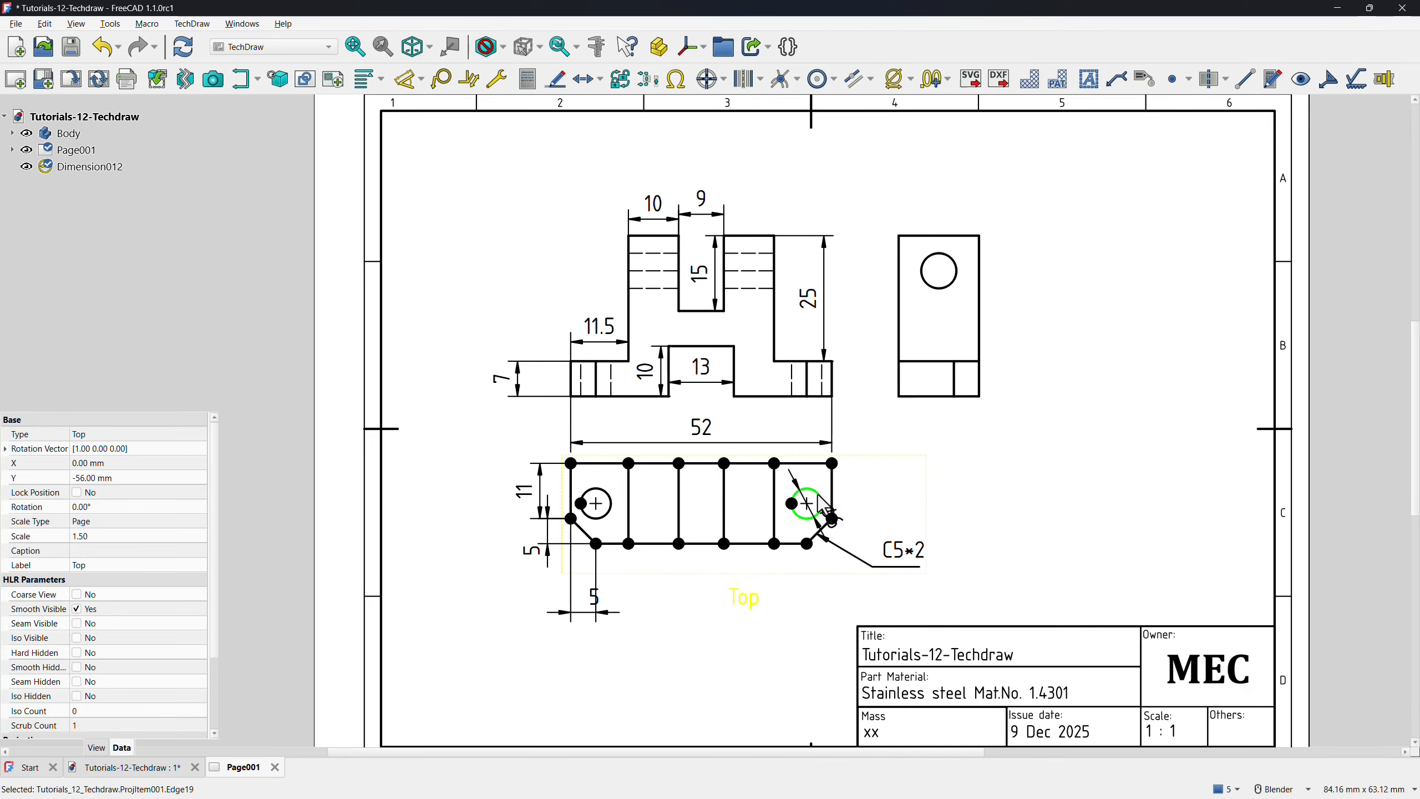
{"action": "left_click", "coordinate": [850, 464]}
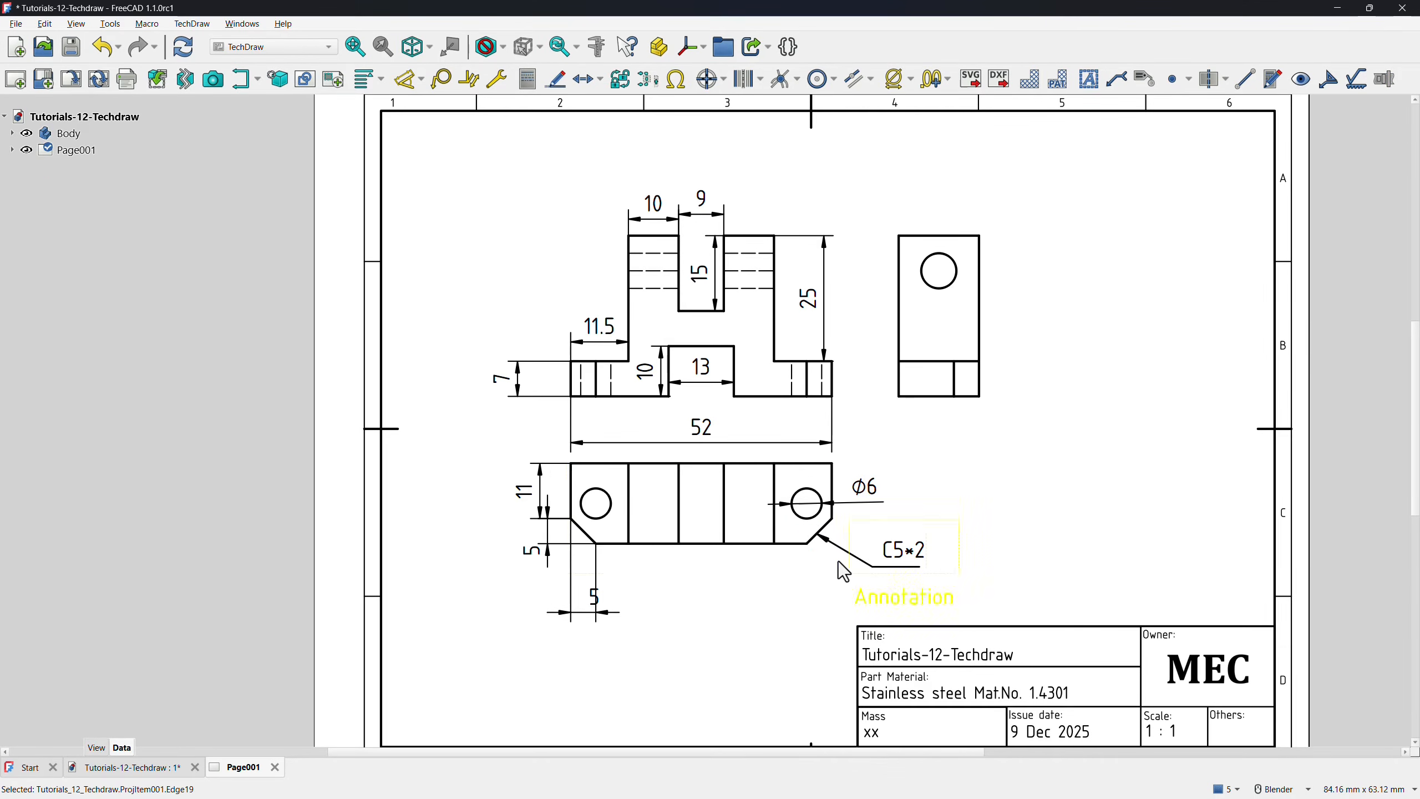
{"action": "right_click", "coordinate": [817, 630]}
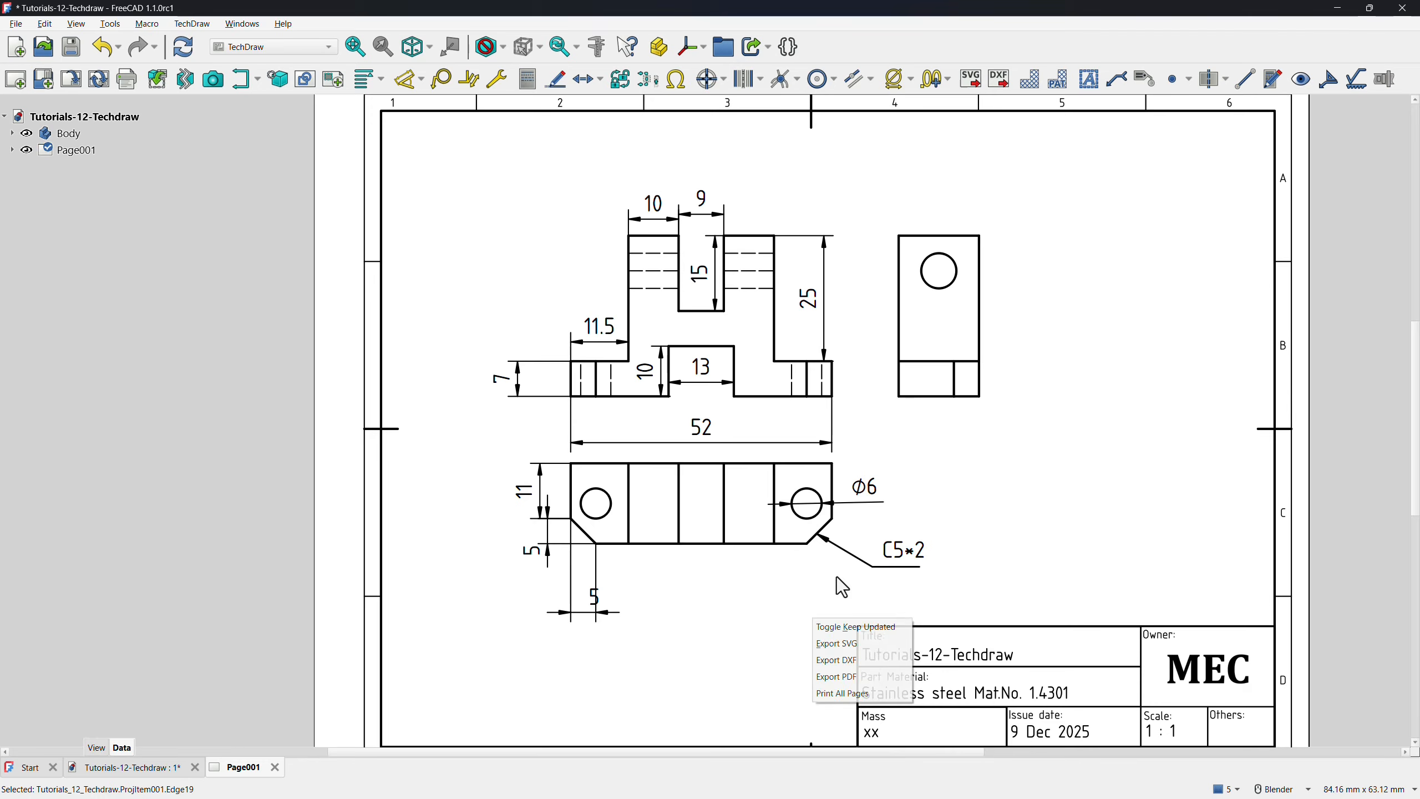
Override the top view's hole diameter dimension with the arbitrary text Ø6*2.
{"action": "left_click", "coordinate": [868, 500]}
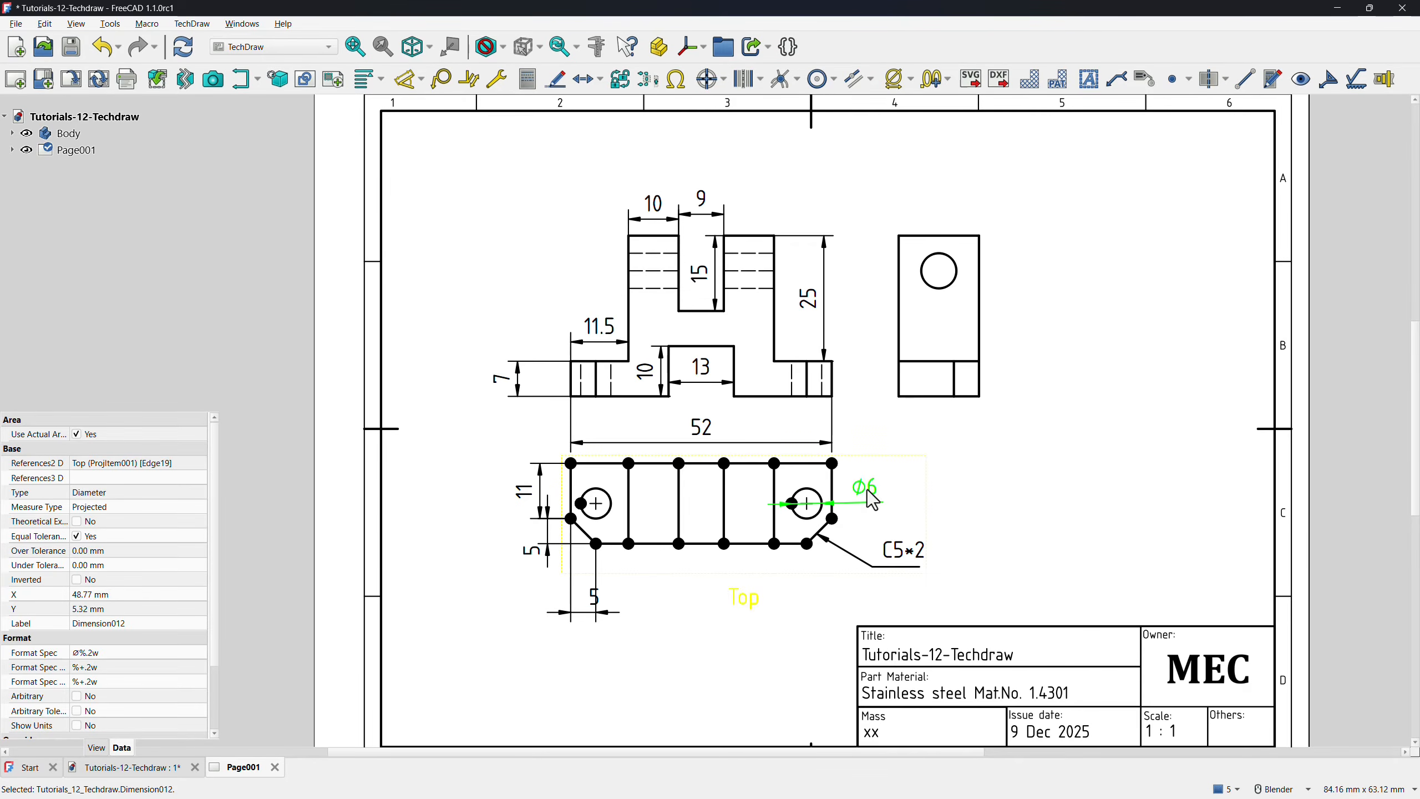
{"action": "double_click", "coordinate": [868, 500]}
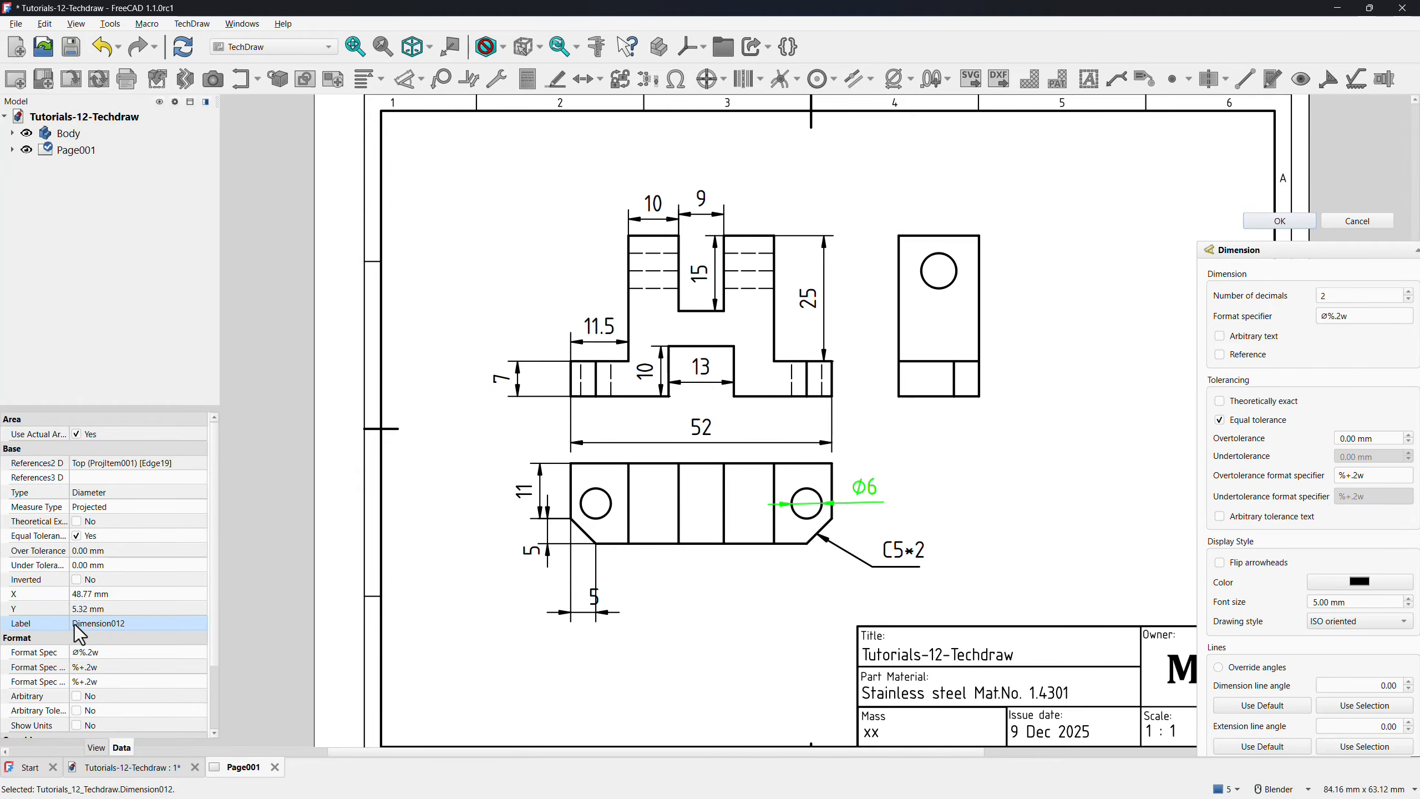
{"action": "scroll", "coordinate": [80, 634], "scroll_direction": "down", "scroll_amount": 2}
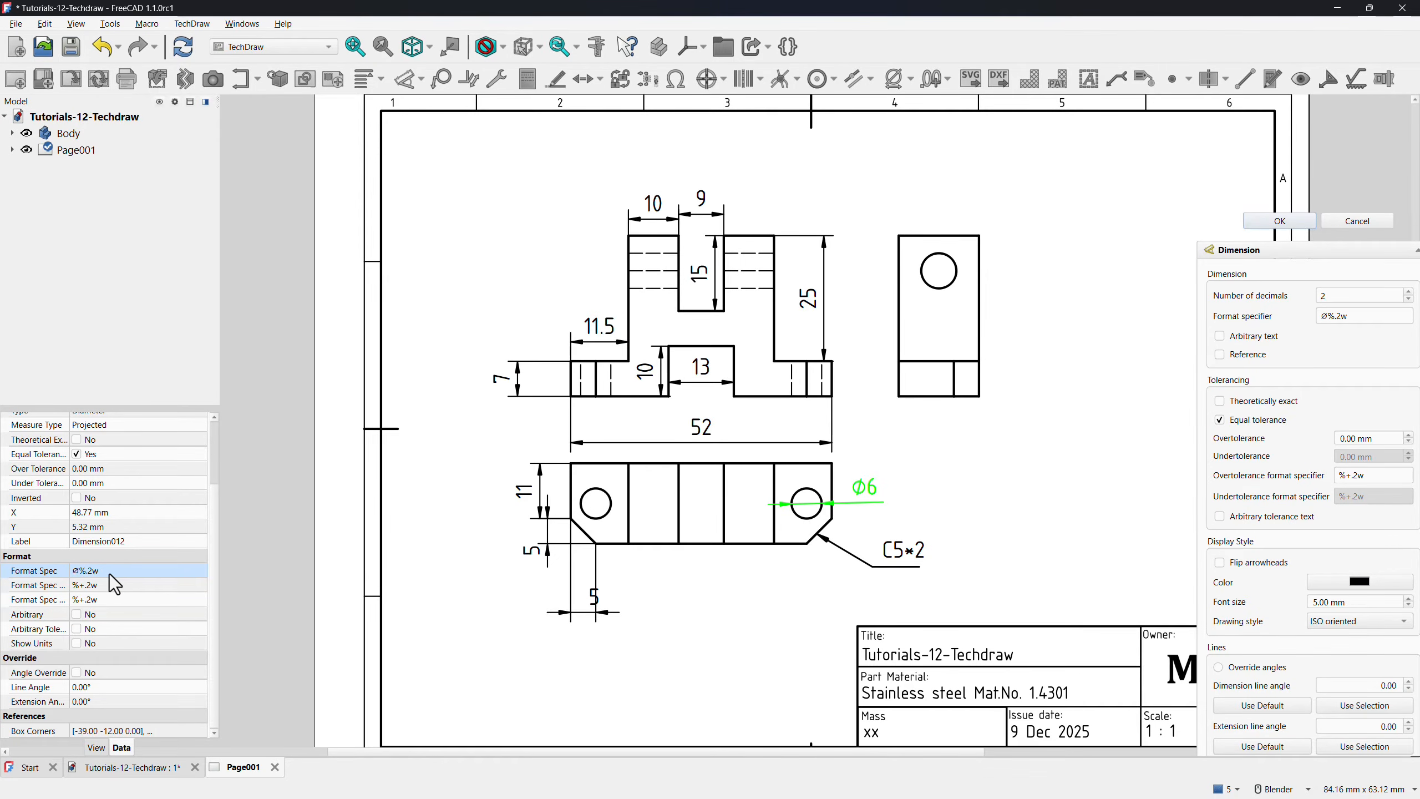
{"action": "left_click", "coordinate": [1220, 336]}
{"action": "left_click_drag", "start_coordinate": [1356, 320], "coordinate": [1328, 318]}
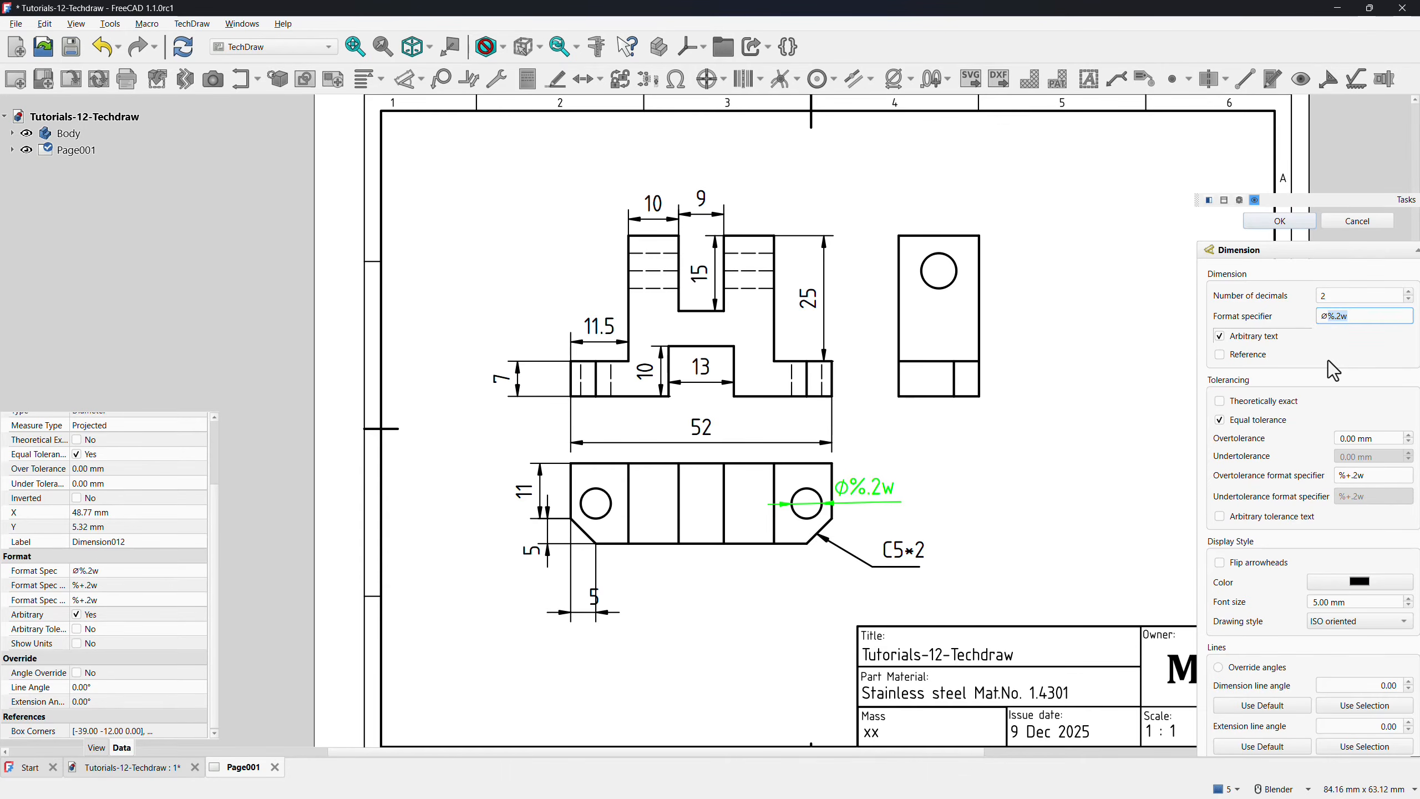
{"action": "type", "text": "6*2"}
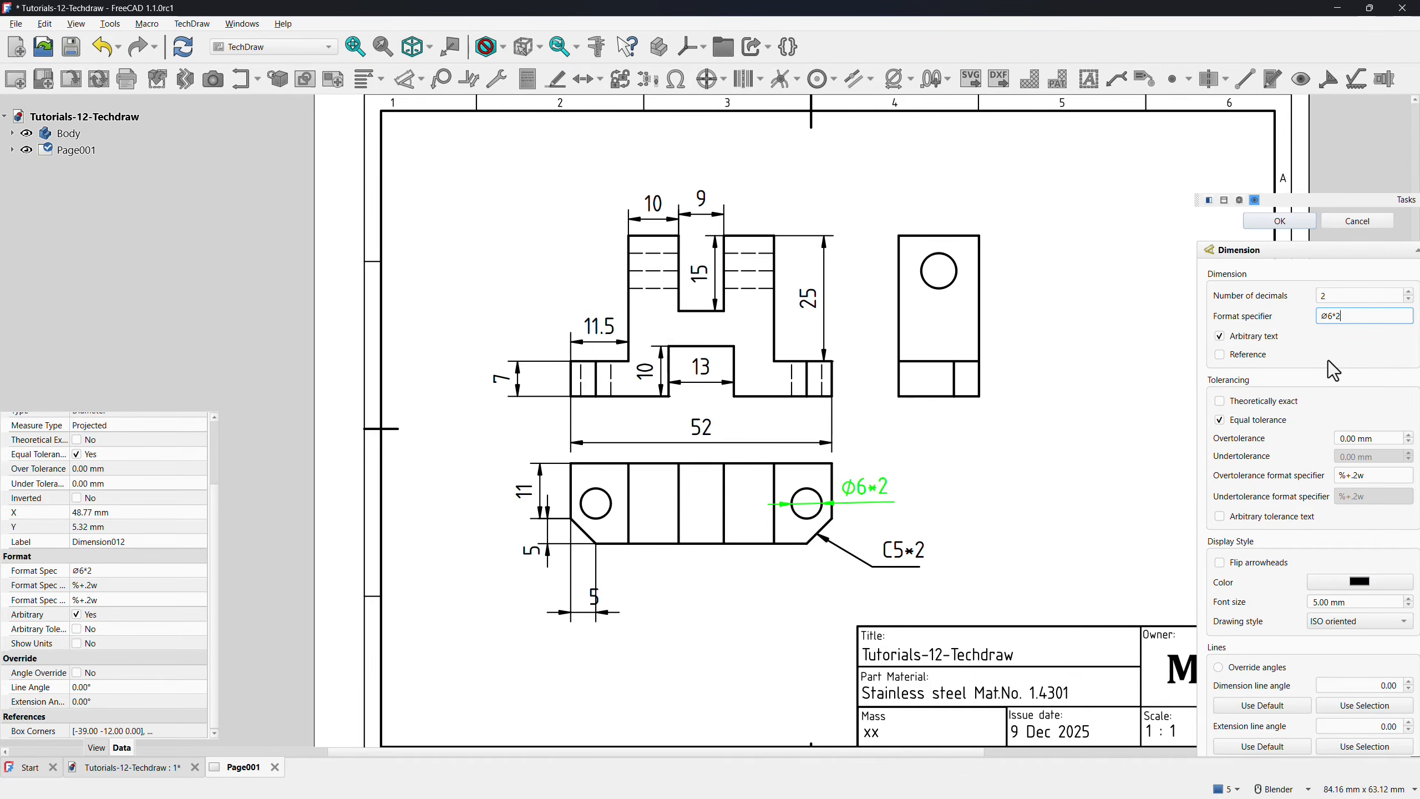
{"action": "left_click", "coordinate": [1281, 222]}
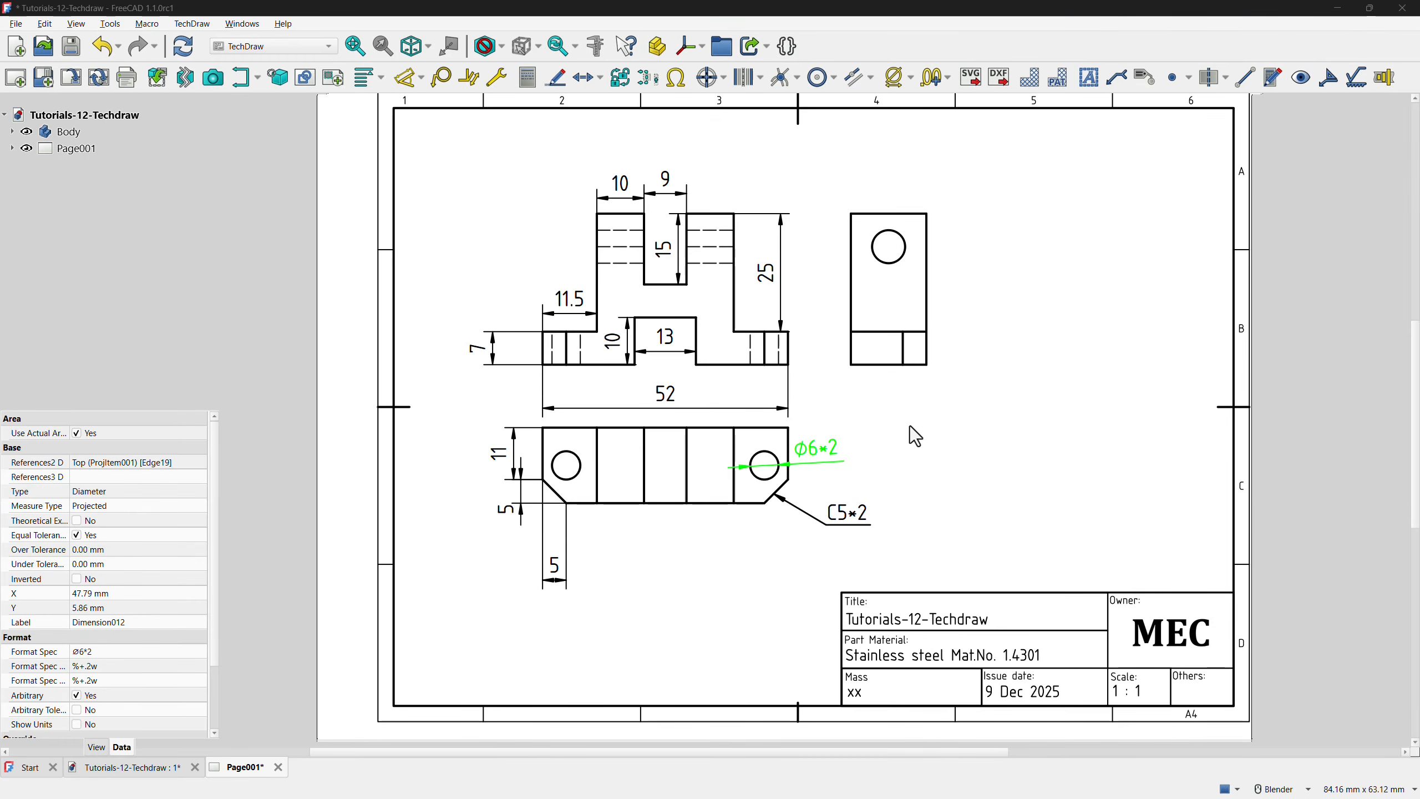
Dimension the horizontal distance from the hole centre to the right edge in the side view, and the view's overall width above it.
{"action": "left_click", "coordinate": [916, 437]}
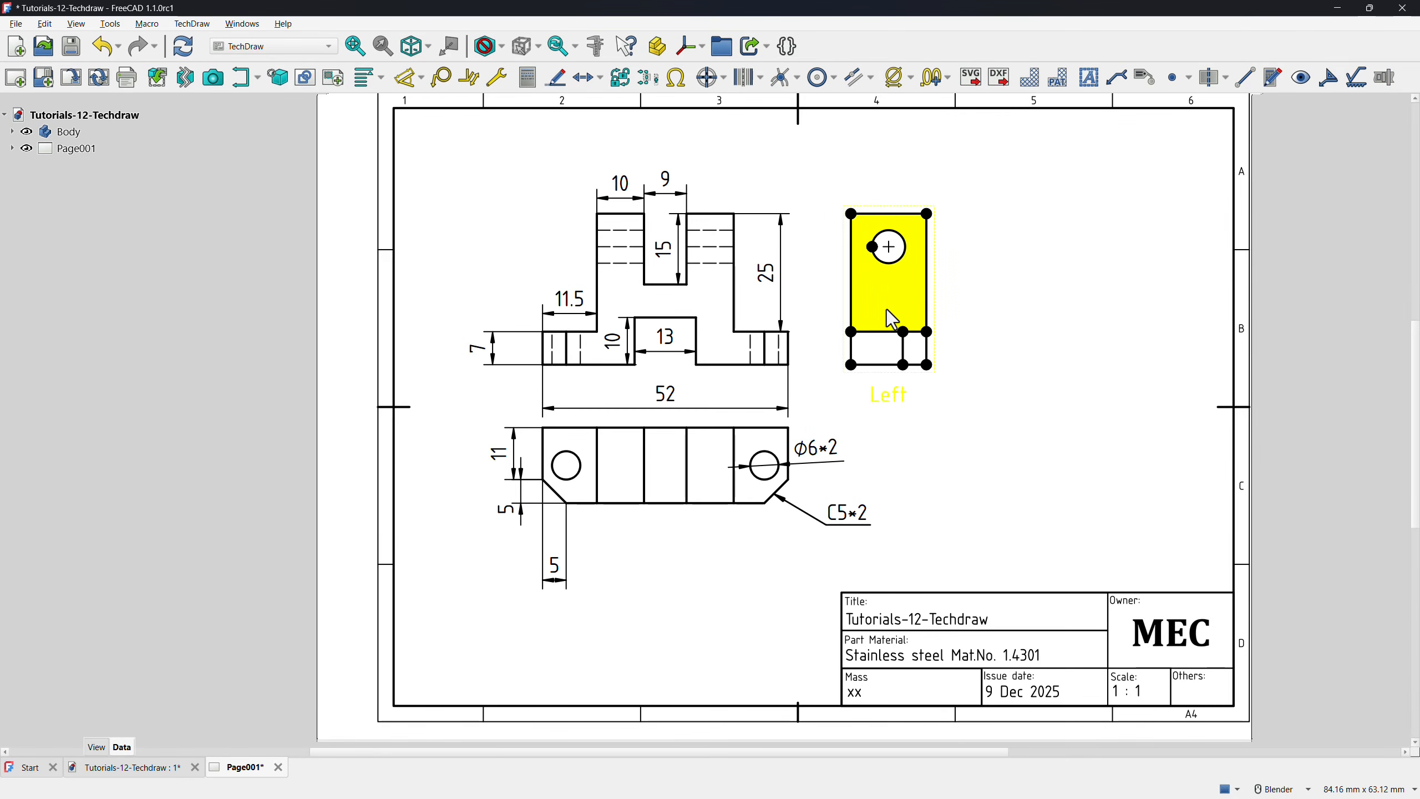
{"action": "key", "text": "d"}
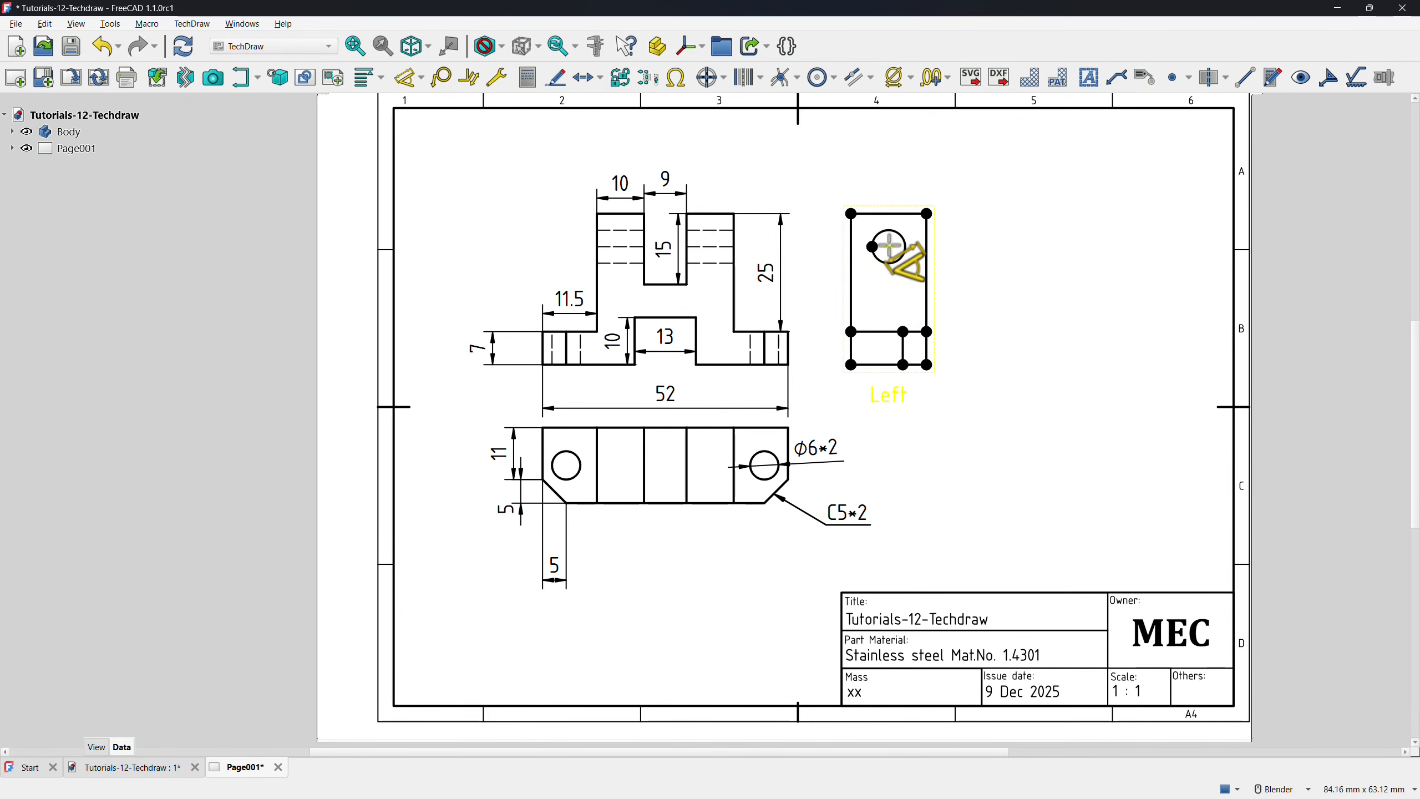
{"action": "left_click", "coordinate": [889, 247]}
{"action": "left_click", "coordinate": [926, 245]}
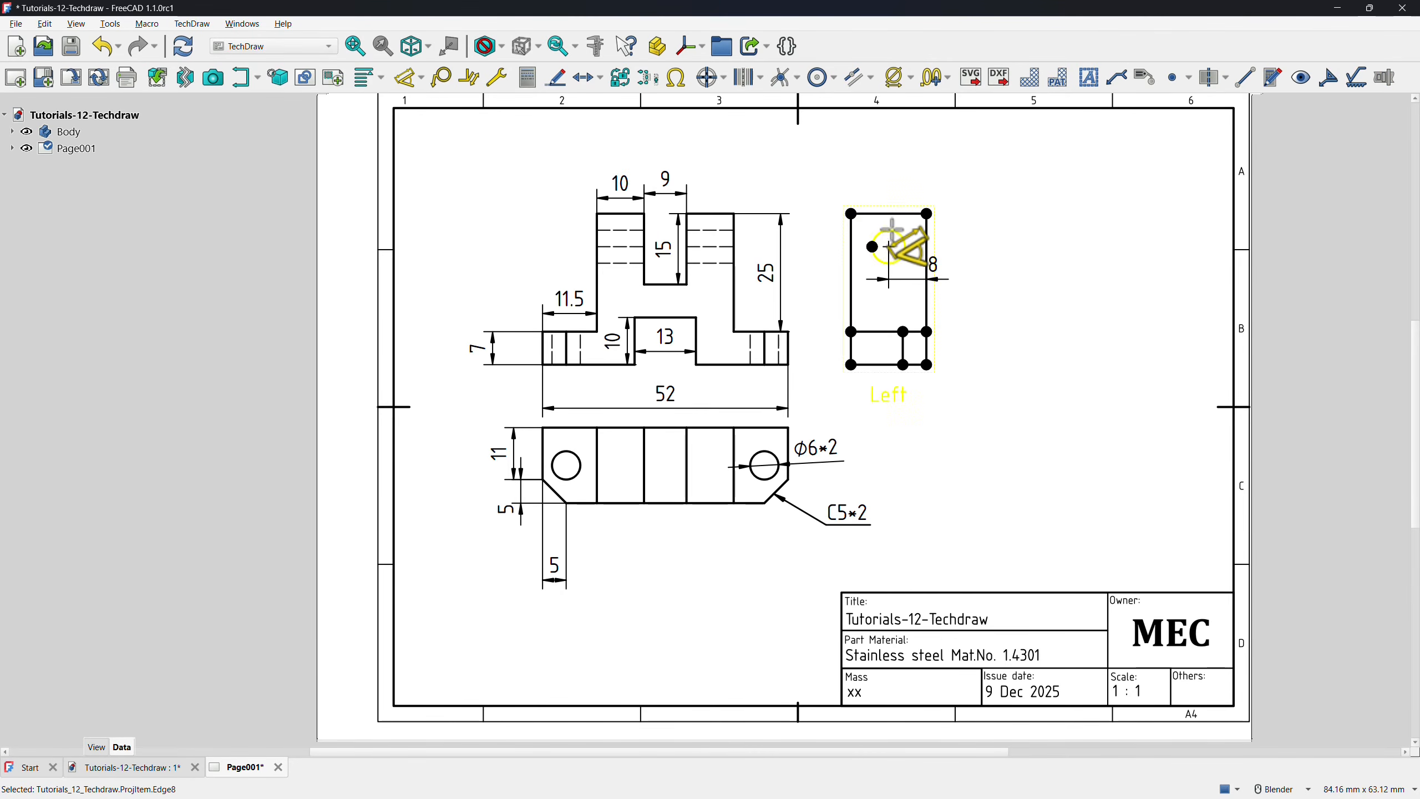
{"action": "left_click", "coordinate": [884, 213]}
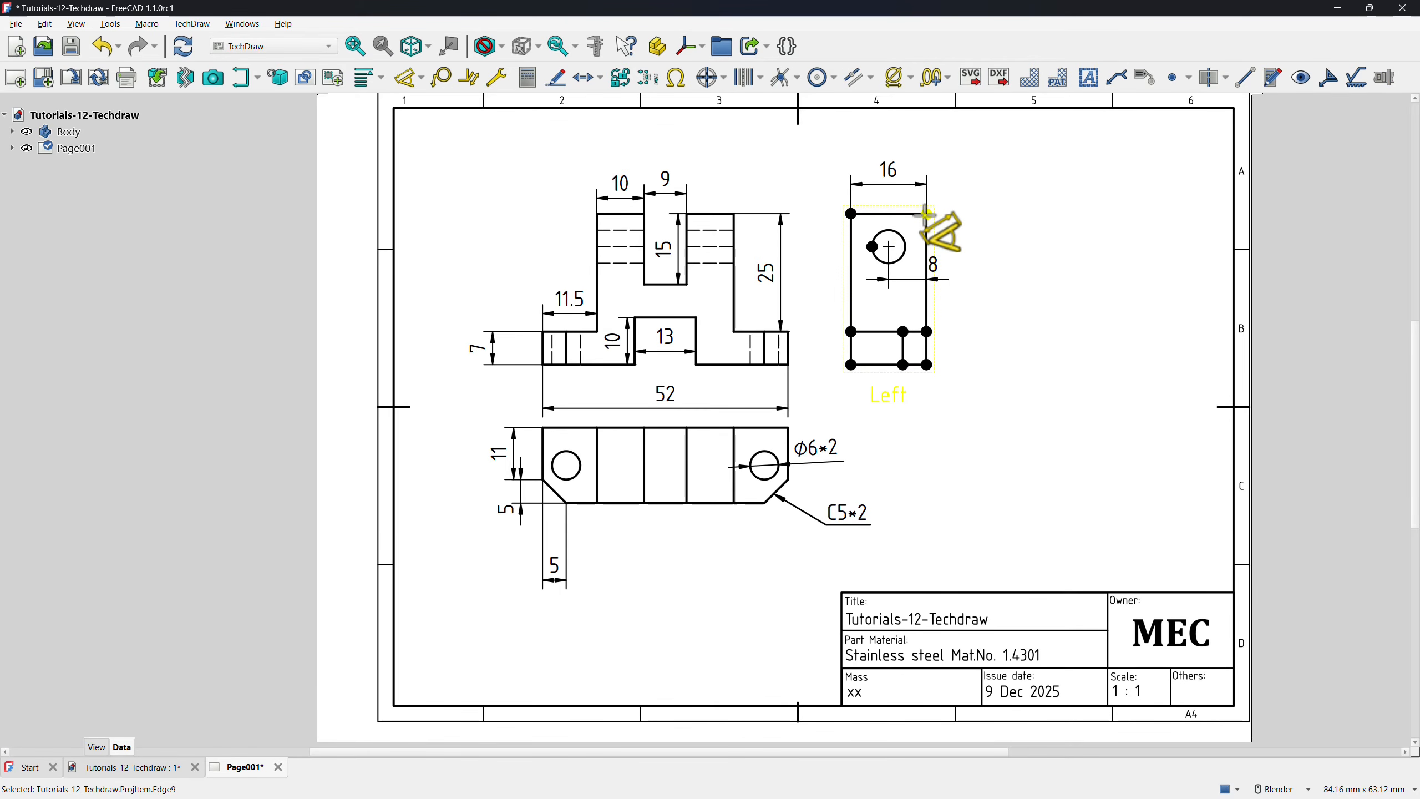
Dimension the side view's overall height between its right corners, placed to the right of the view.
{"action": "left_click", "coordinate": [927, 364]}
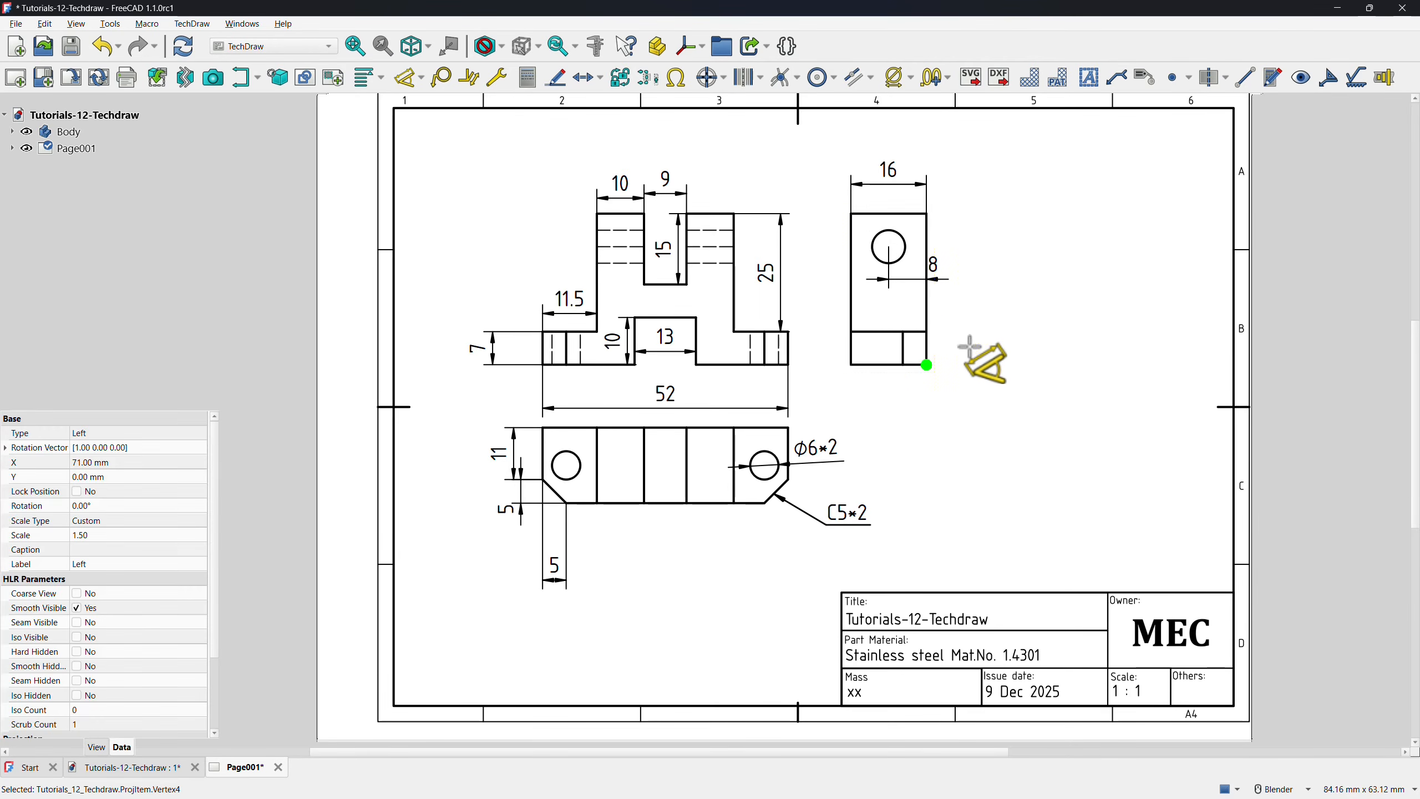
{"action": "left_click", "coordinate": [926, 213]}
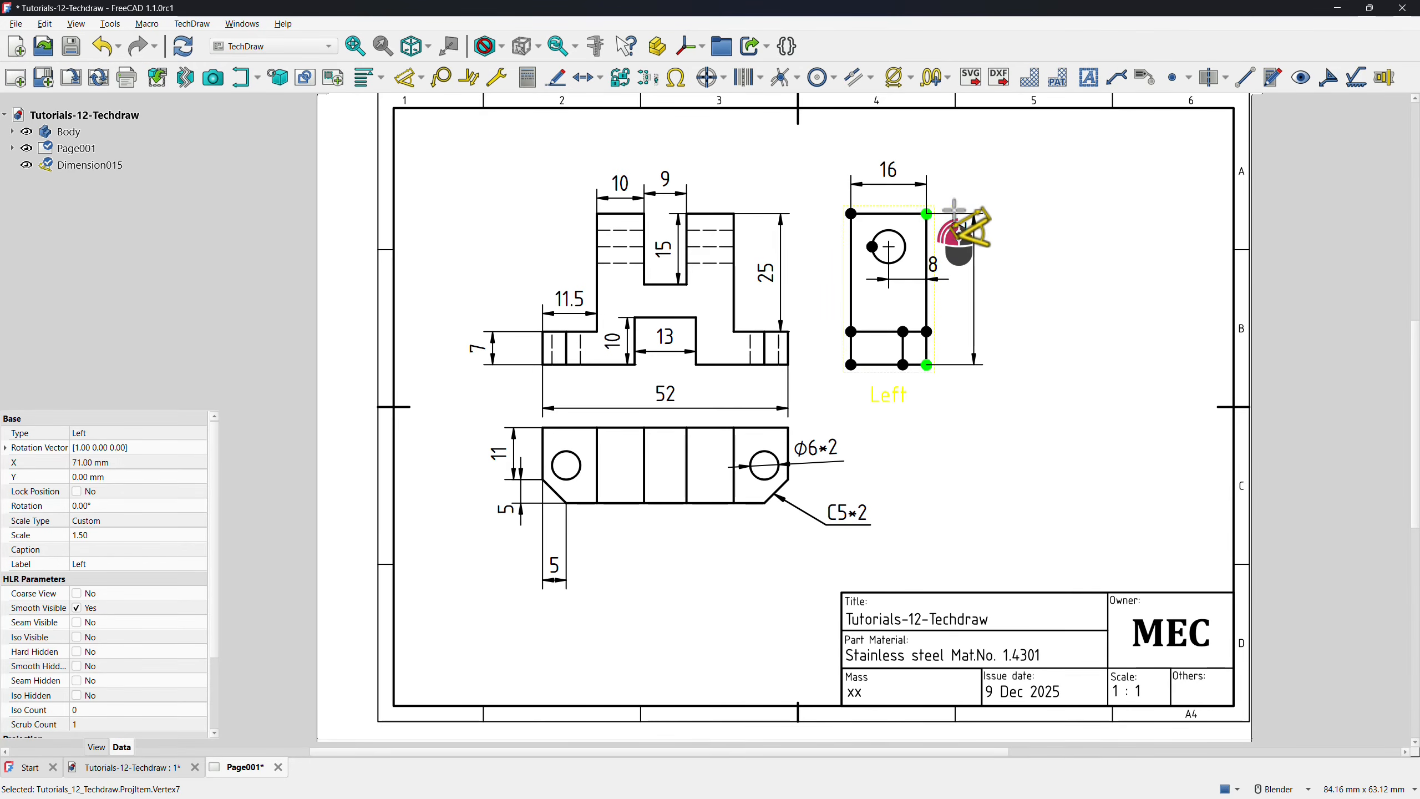
{"action": "left_click", "coordinate": [960, 267]}
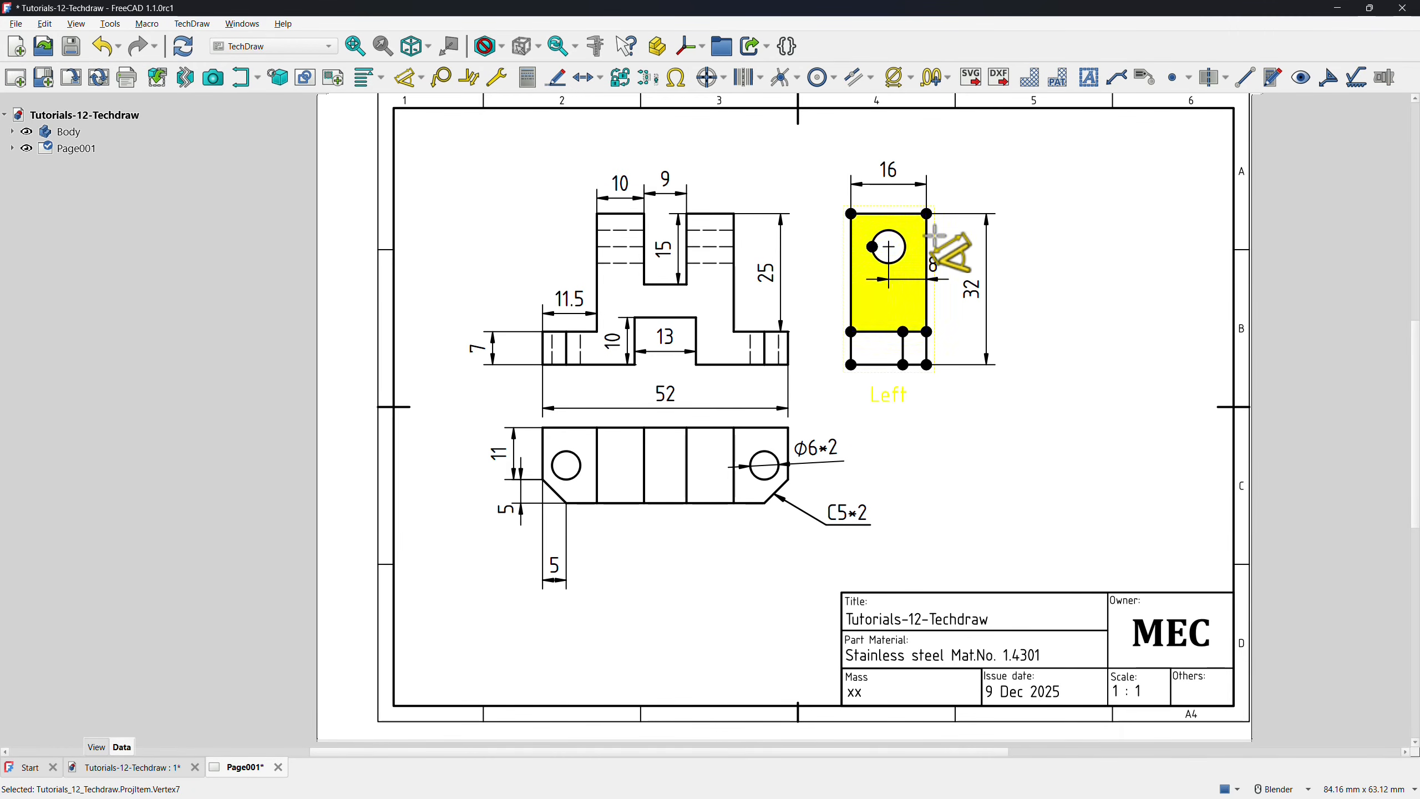
Dimension the side view's hole diameter with its text outside the upper right, and move the hole offset's text inside the view.
{"action": "left_click", "coordinate": [903, 238]}
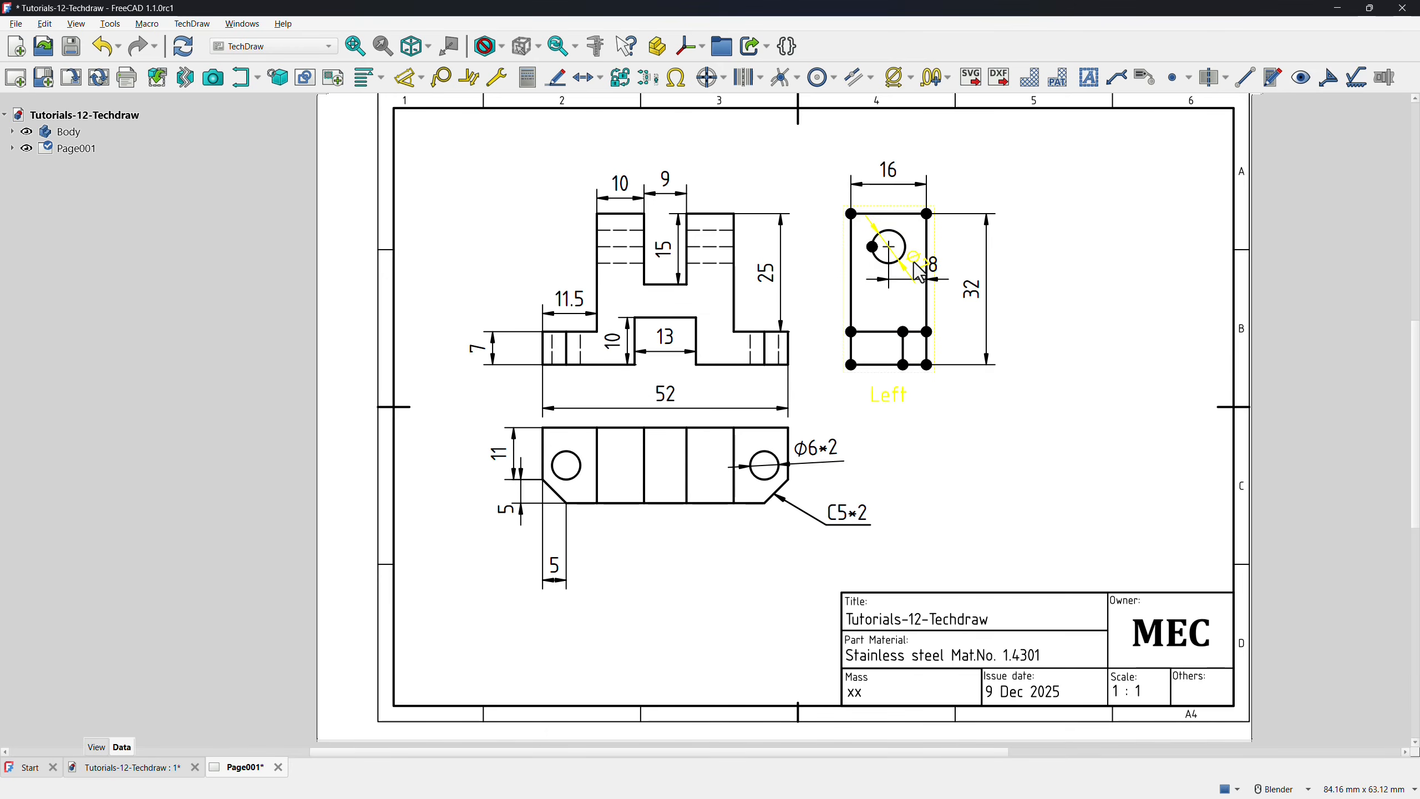
{"action": "mouse_move", "coordinate": [920, 264]}
{"action": "left_mouse_down"}
{"action": "mouse_move", "coordinate": [945, 279]}
{"action": "mouse_move", "coordinate": [967, 254]}
{"action": "mouse_move", "coordinate": [957, 224]}
{"action": "mouse_move", "coordinate": [931, 266]}
{"action": "left_mouse_up"}
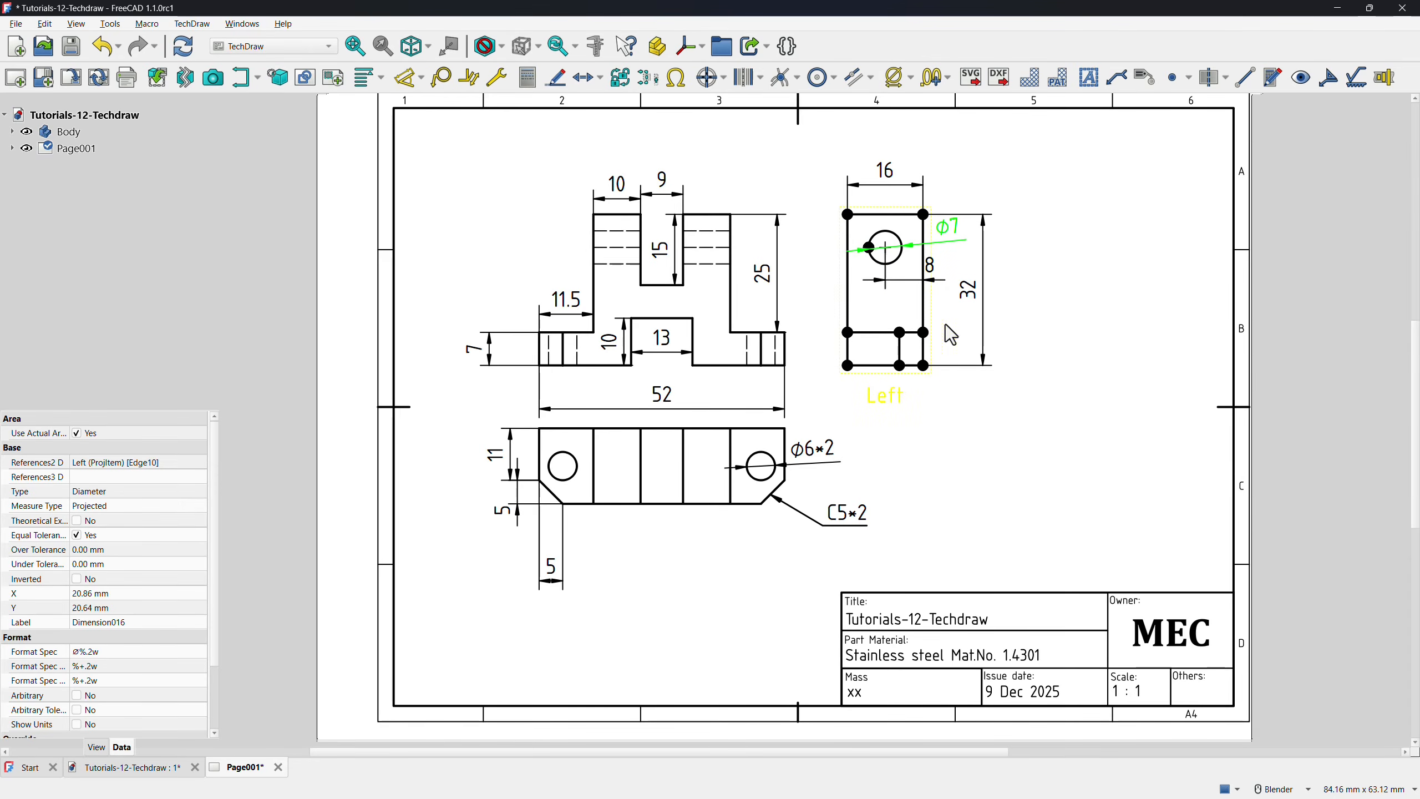
{"action": "left_click", "coordinate": [933, 267]}
{"action": "left_click_drag", "start_coordinate": [933, 268], "coordinate": [903, 269]}
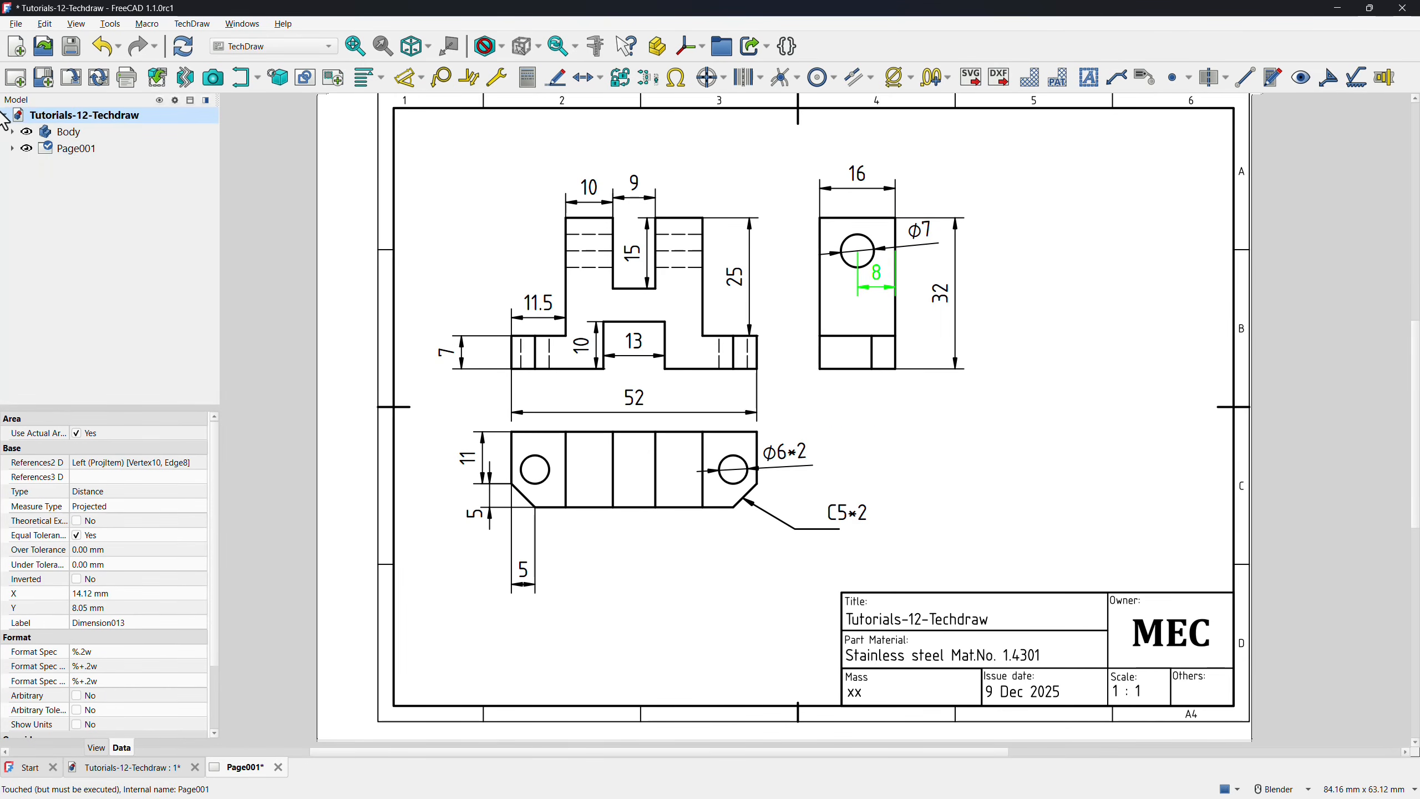
Expand Page001, its projection group and the Left view in the model tree to locate the side view's hole offset dimension.
{"action": "left_click", "coordinate": [12, 148]}
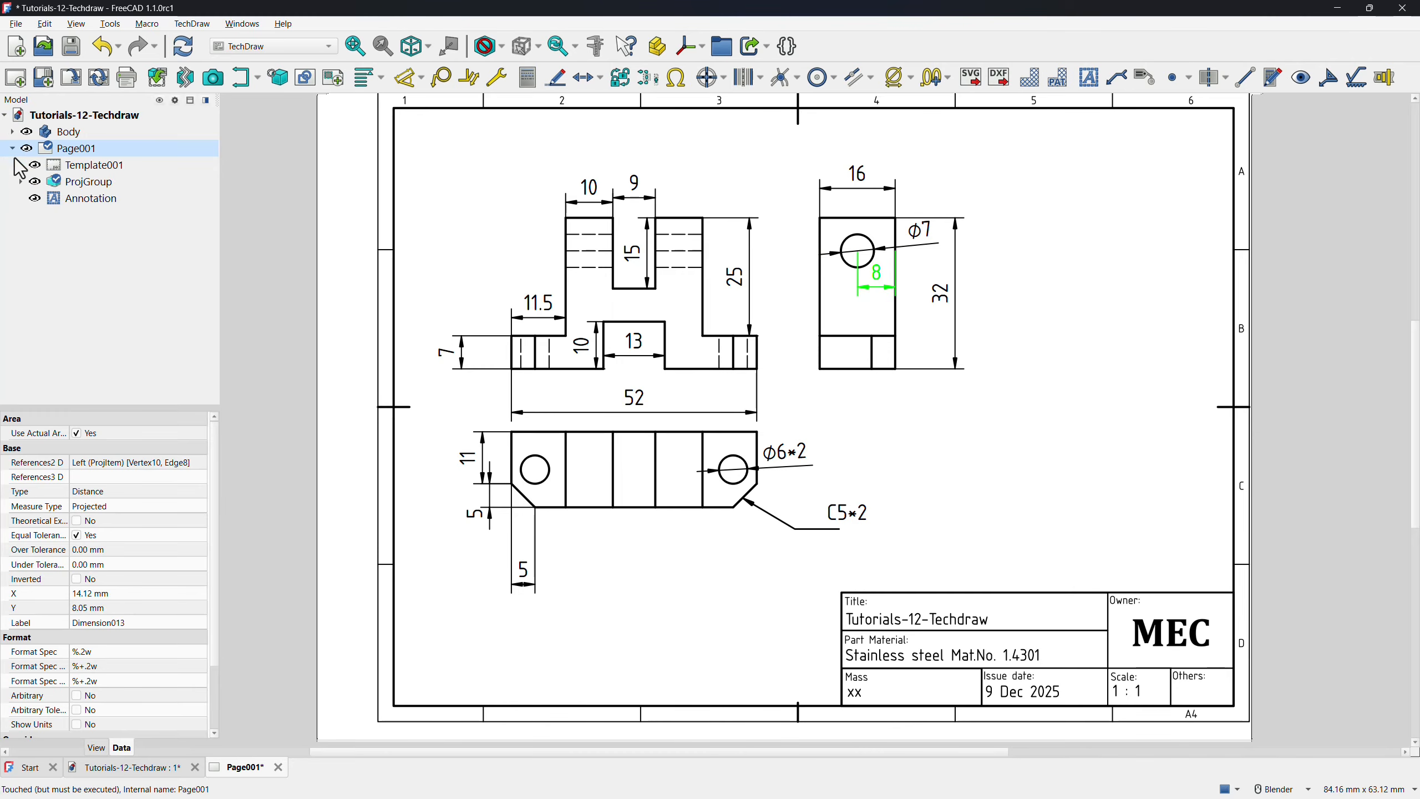
{"action": "left_click", "coordinate": [20, 181]}
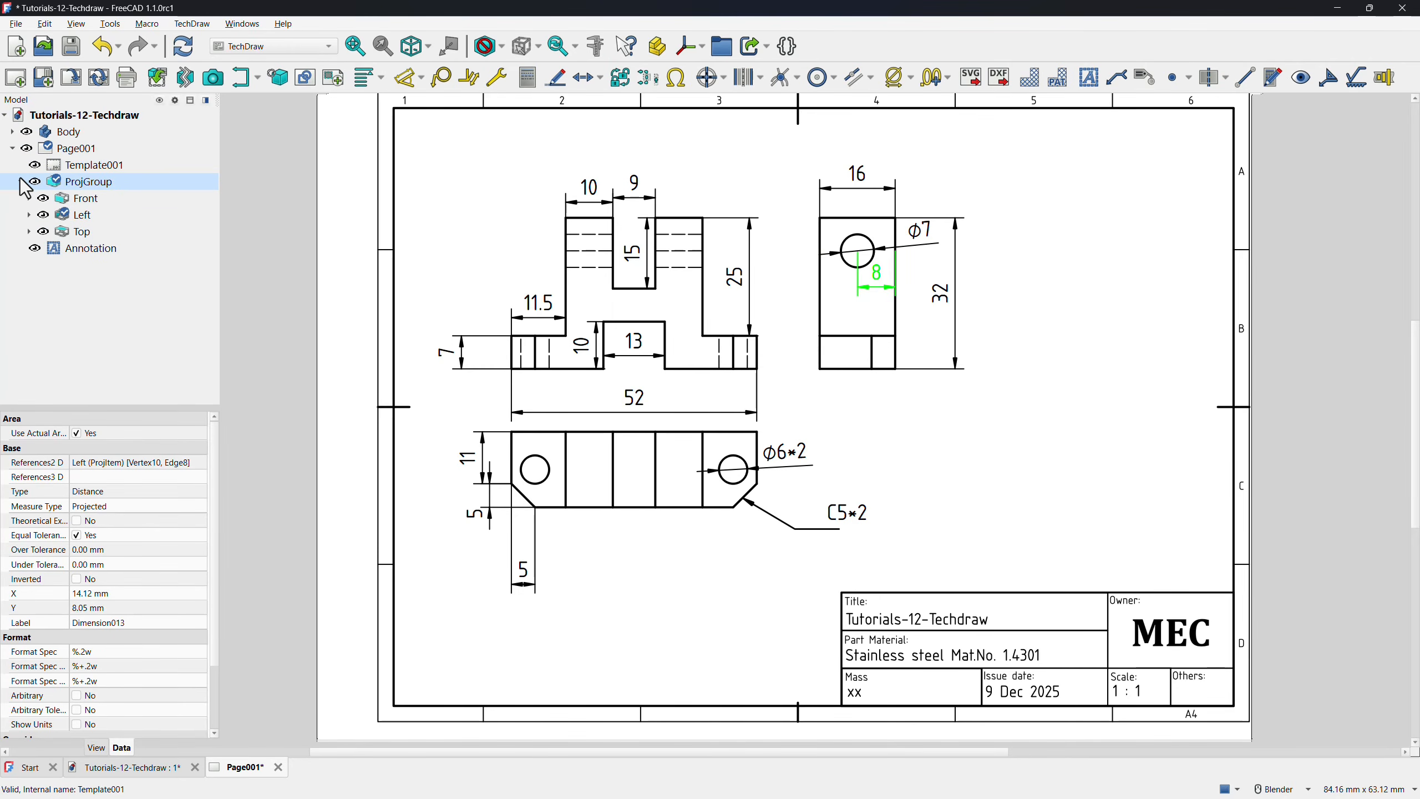
{"action": "left_click", "coordinate": [19, 216]}
{"action": "left_click", "coordinate": [29, 216]}
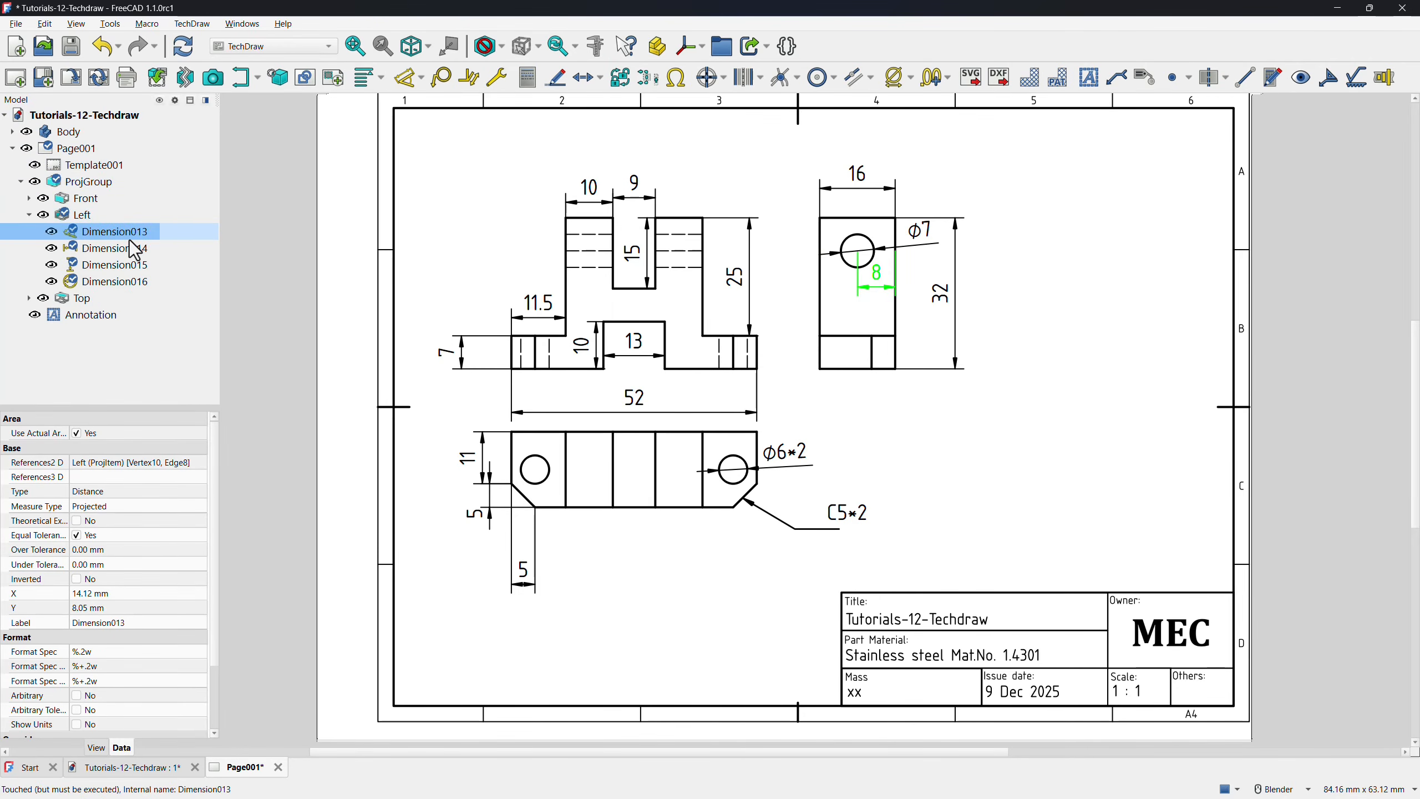
{"action": "left_click", "coordinate": [874, 272]}
{"action": "left_click_drag", "start_coordinate": [883, 288], "coordinate": [876, 270]}
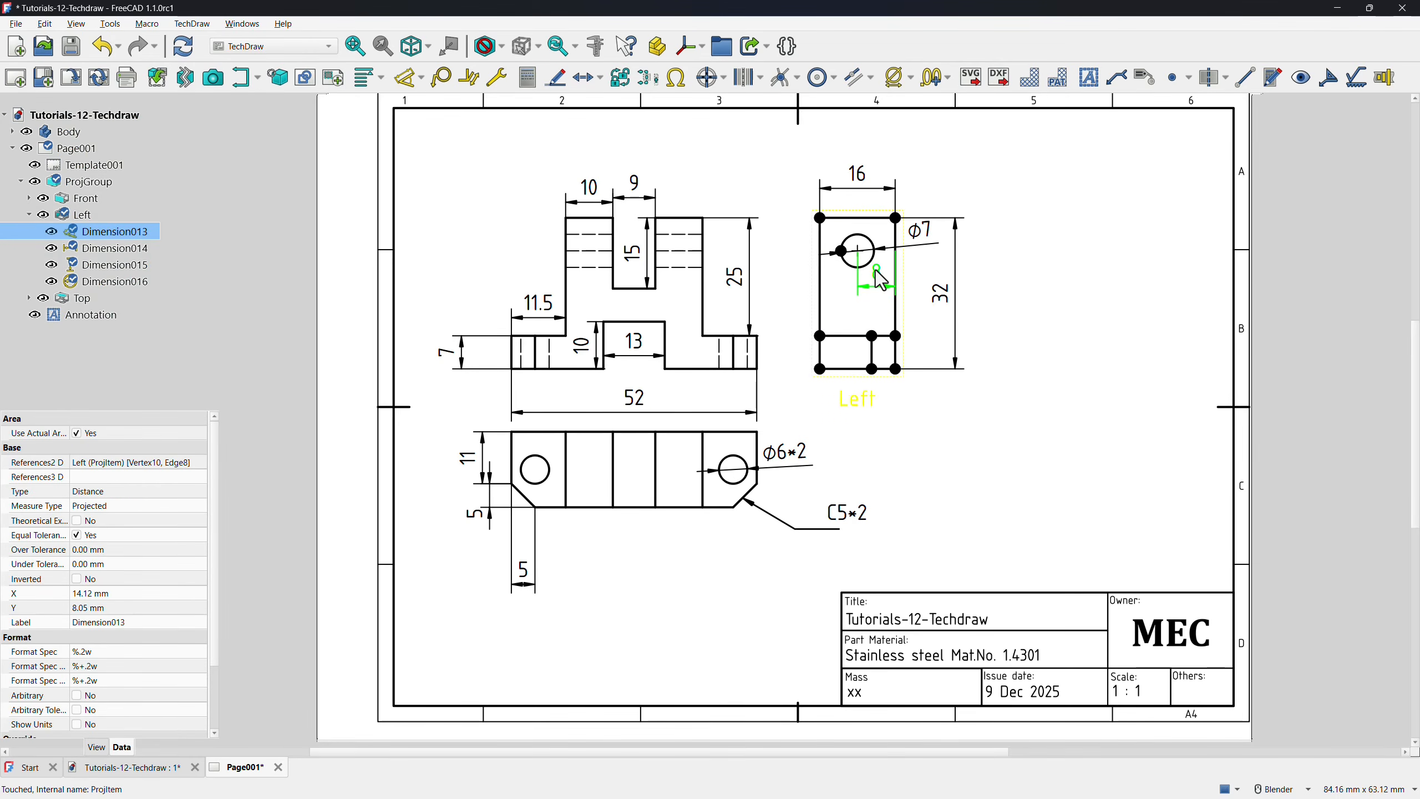
Move the side view's hole diameter text slightly lower so its leader slopes down to the right.
{"action": "left_click", "coordinate": [1005, 399]}
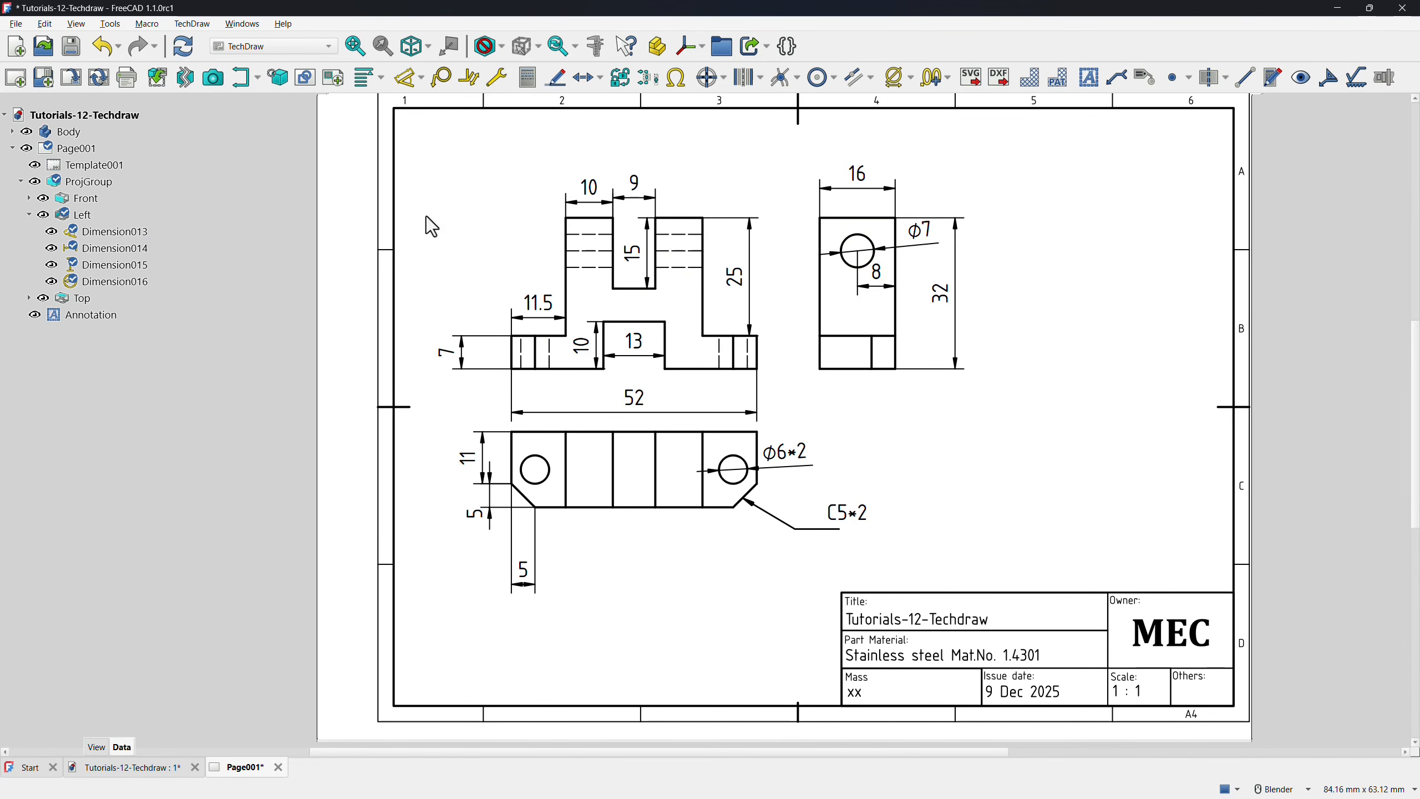
{"action": "left_click", "coordinate": [138, 98]}
{"action": "left_click", "coordinate": [922, 242]}
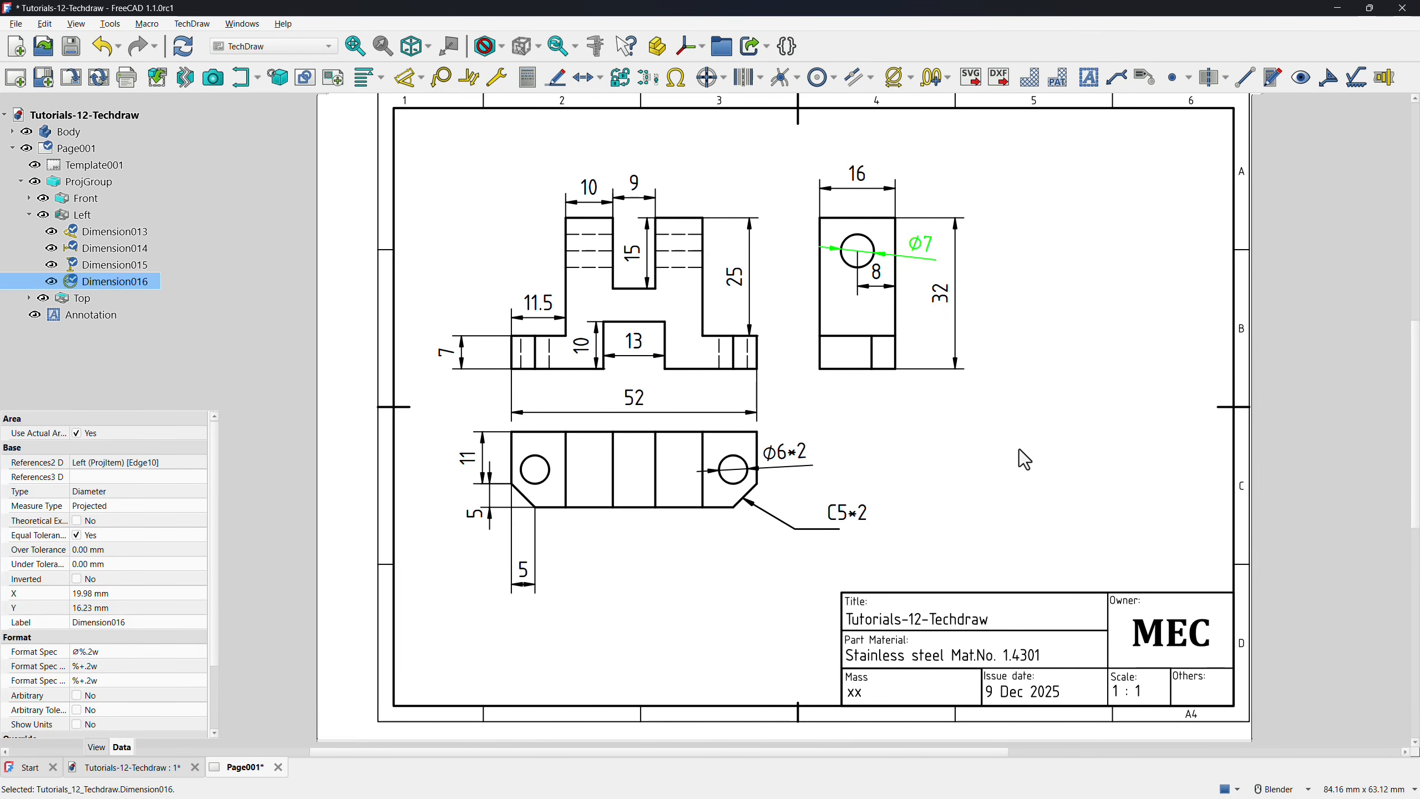
Add circle centerlines to the side view's hole and to both holes in the top view.
{"action": "left_click", "coordinate": [851, 268]}
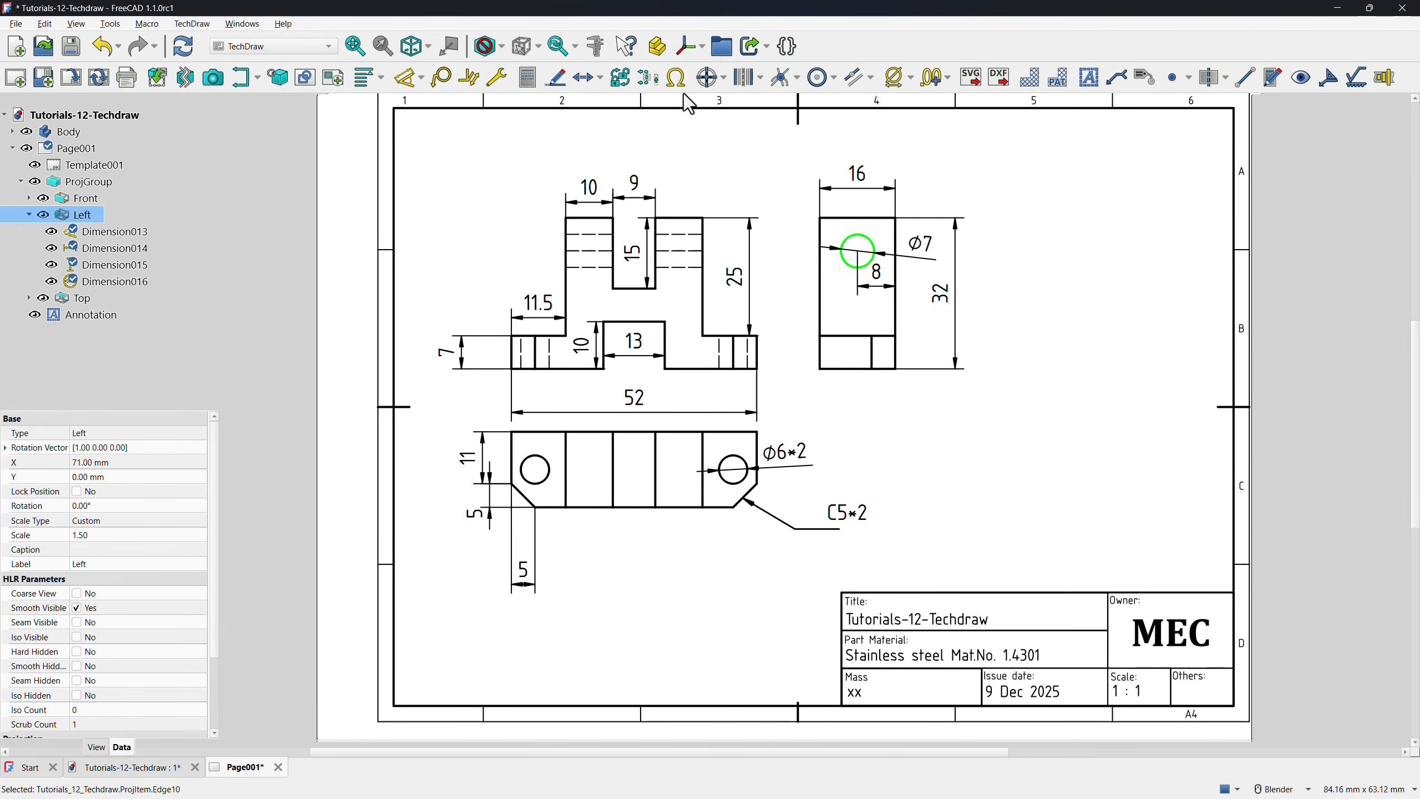
{"action": "left_click", "coordinate": [709, 81]}
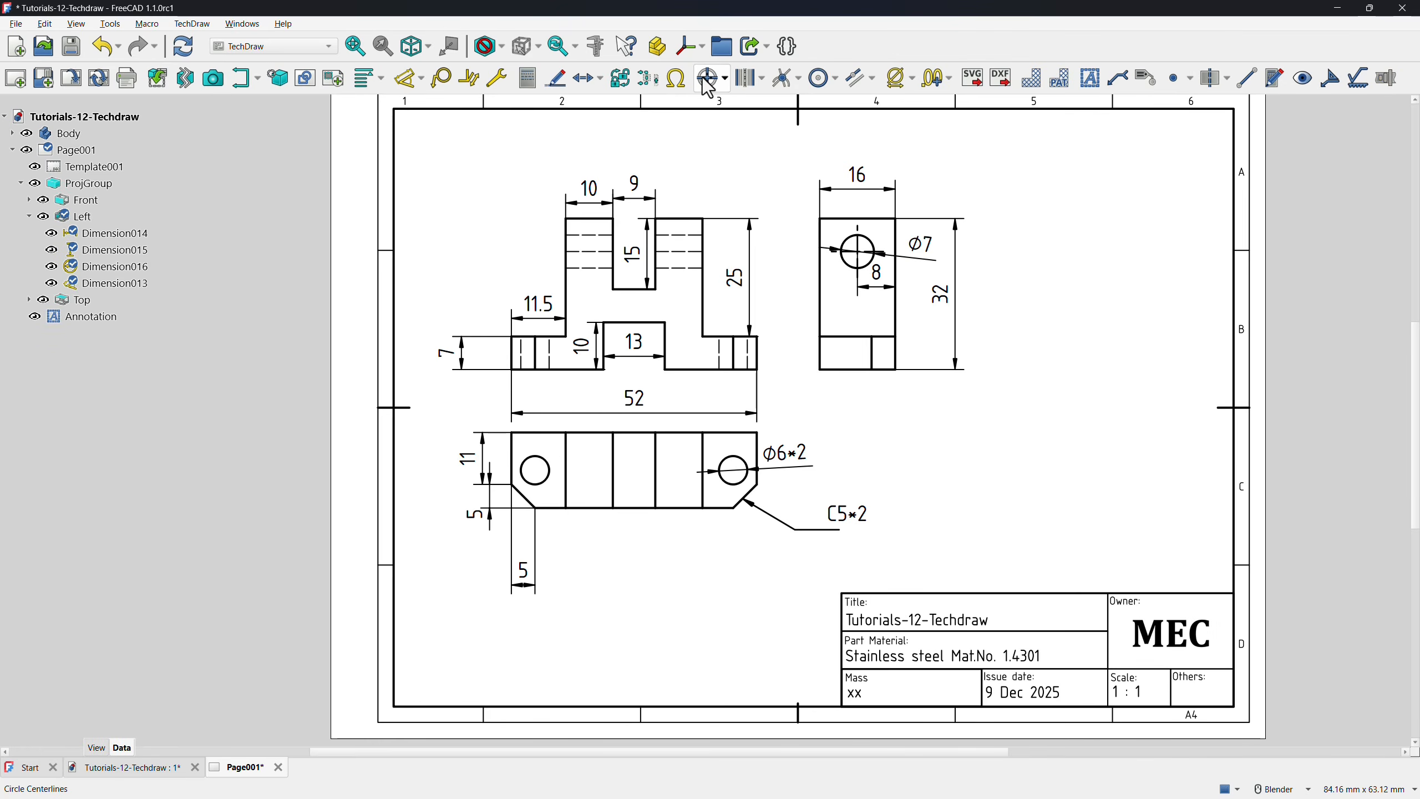
{"action": "left_click", "coordinate": [725, 481]}
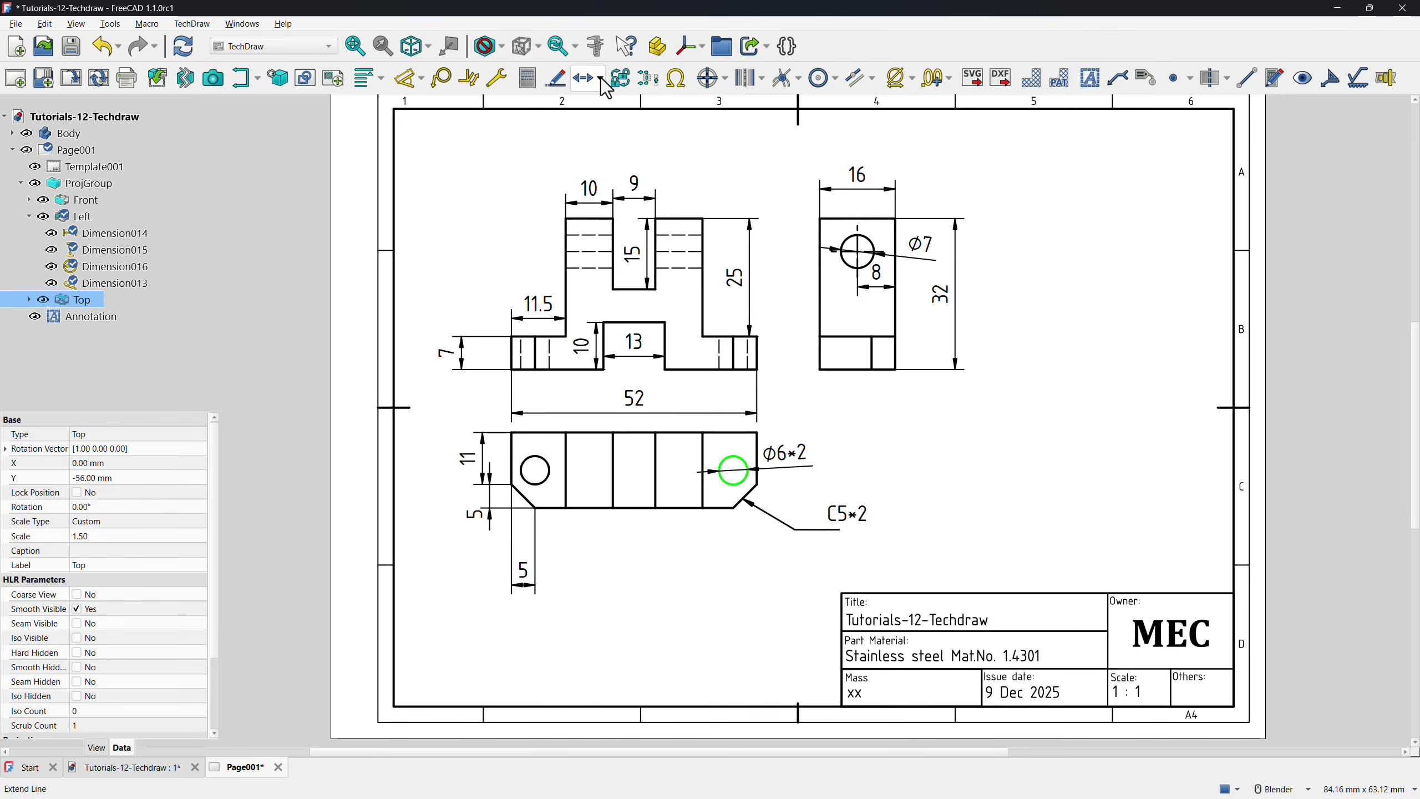
{"action": "left_click", "coordinate": [710, 79]}
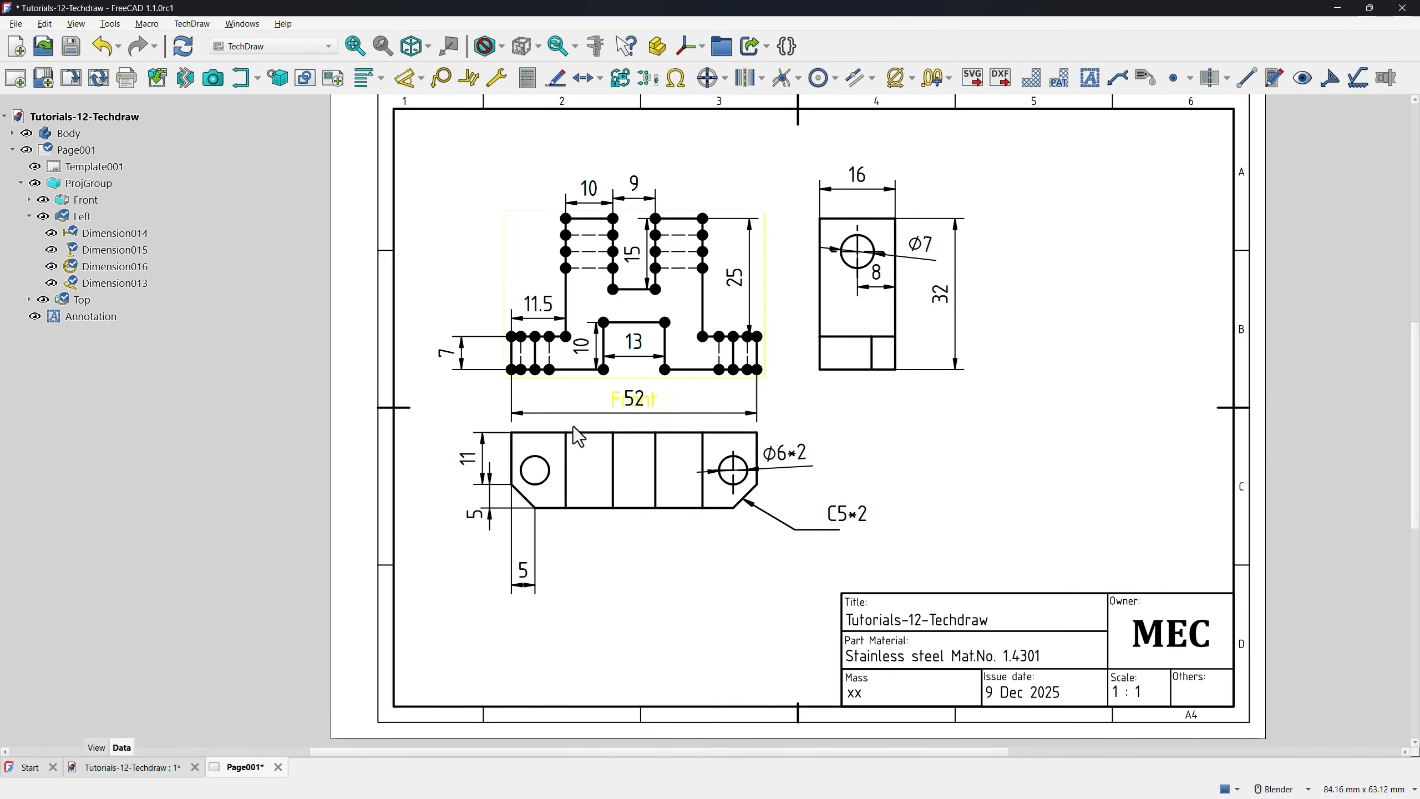
{"action": "left_click", "coordinate": [528, 464]}
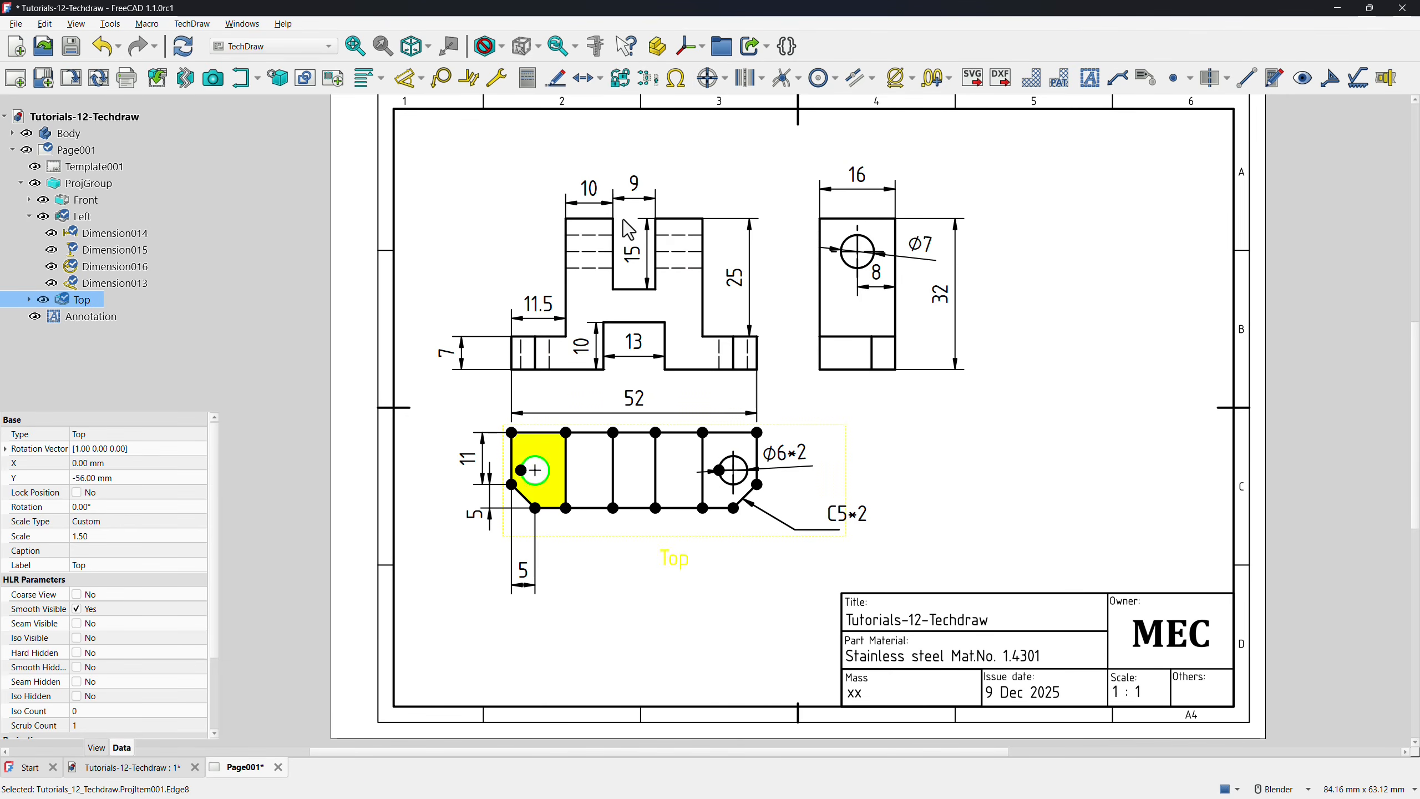
{"action": "left_click", "coordinate": [710, 79]}
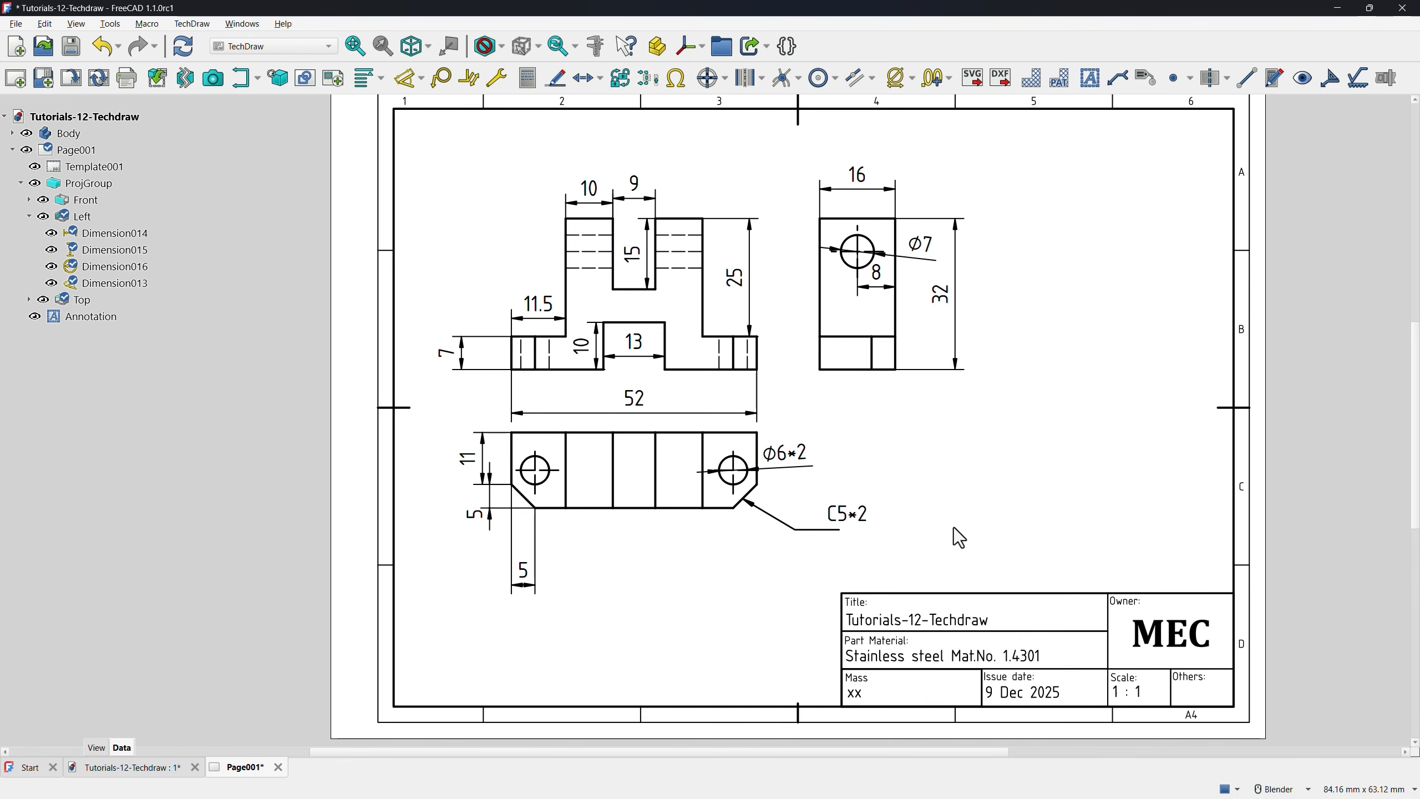
Try adding the front-top-left isometric projection to the projection group, and remove it again.
{"action": "double_click", "coordinate": [70, 187]}
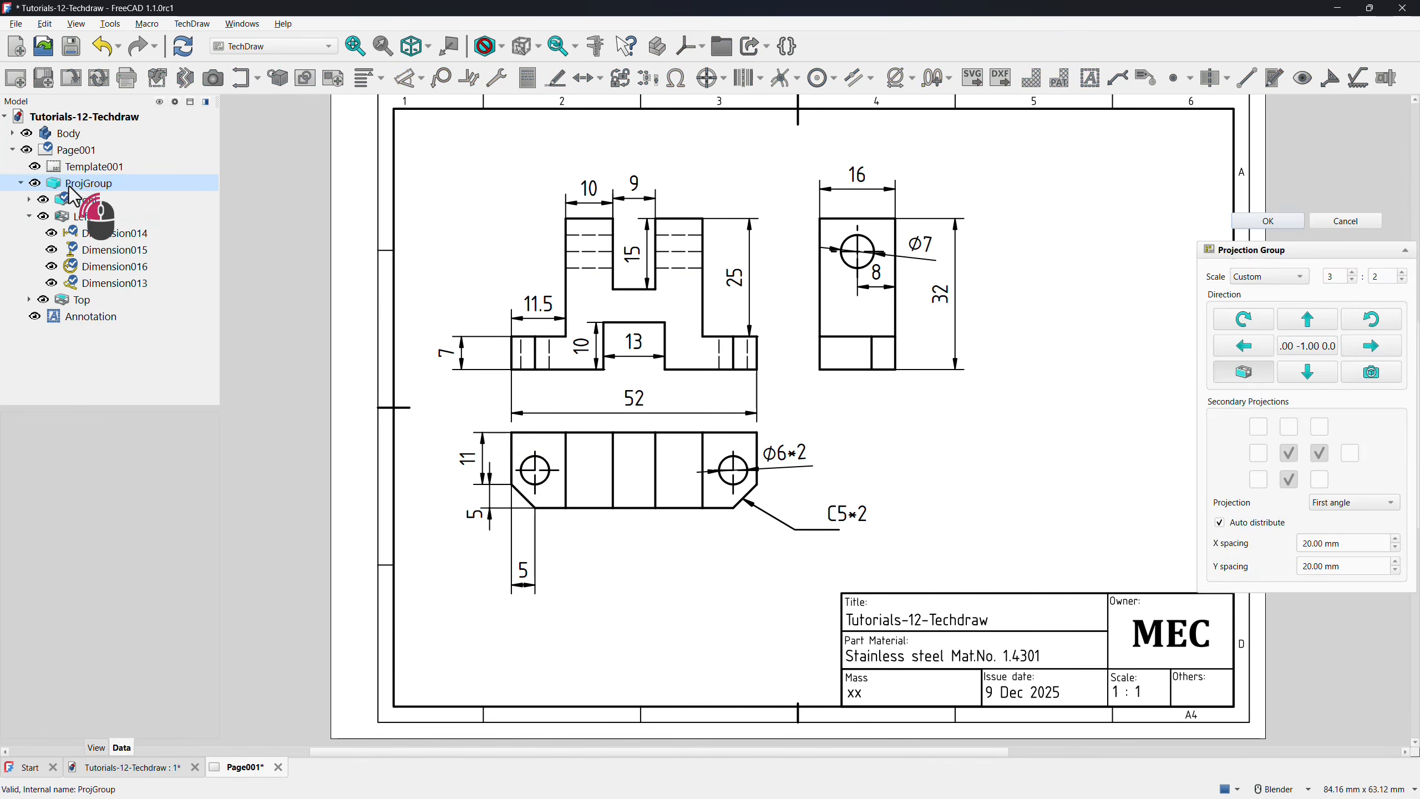
{"action": "left_click", "coordinate": [1321, 480]}
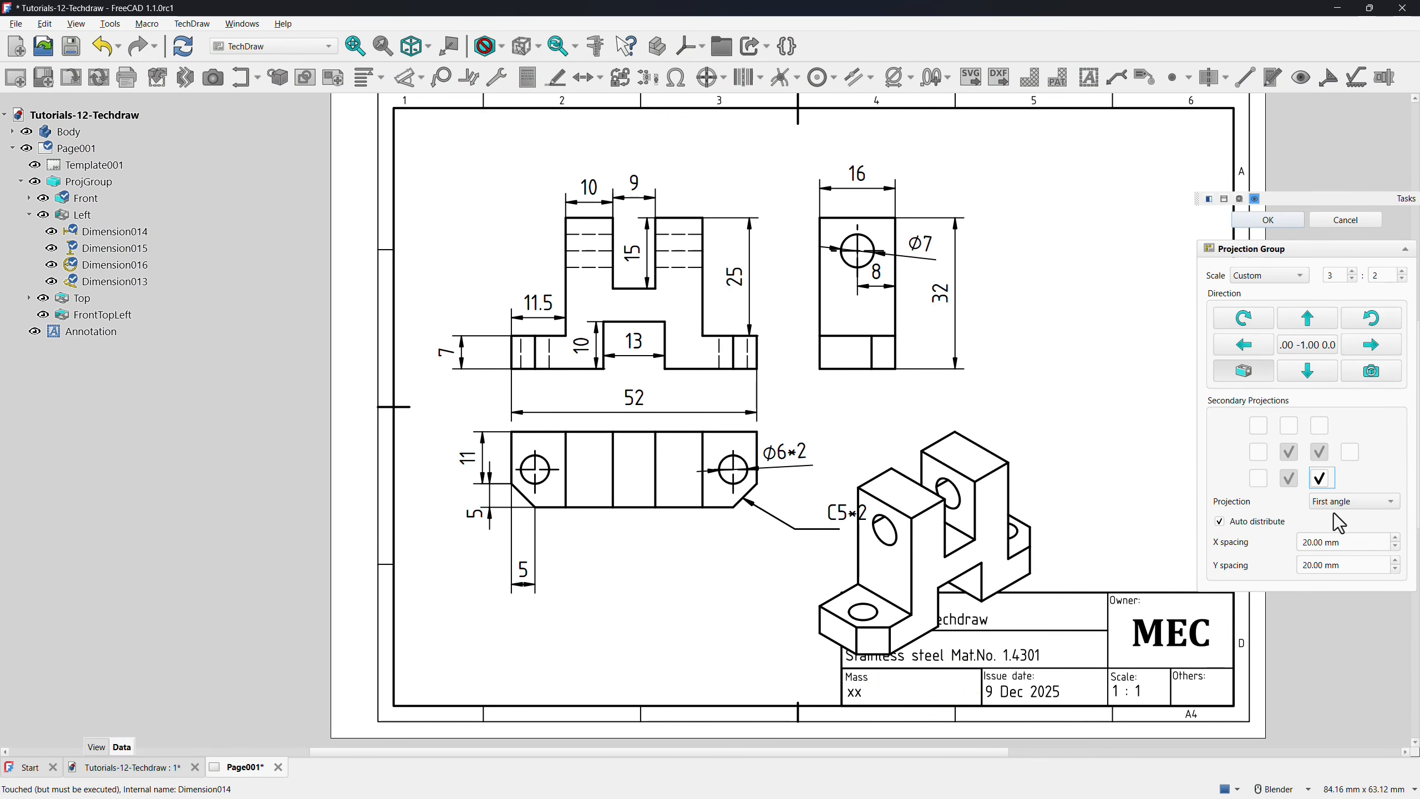
{"action": "left_click", "coordinate": [1322, 480]}
{"action": "left_click", "coordinate": [1269, 219]}
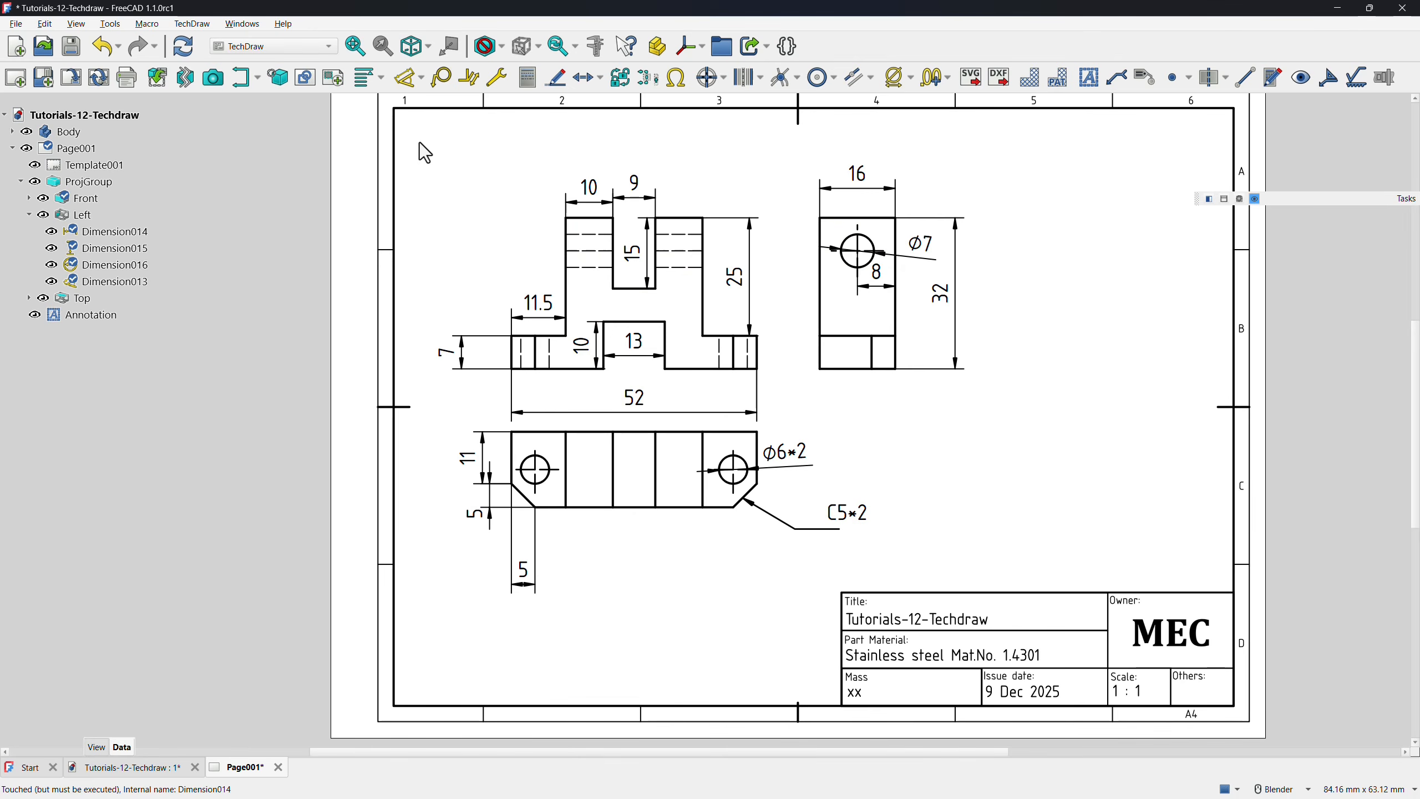
Insert the active 3D view of the bracket and place it above the title block, beside the top view.
{"action": "left_click", "coordinate": [219, 83]}
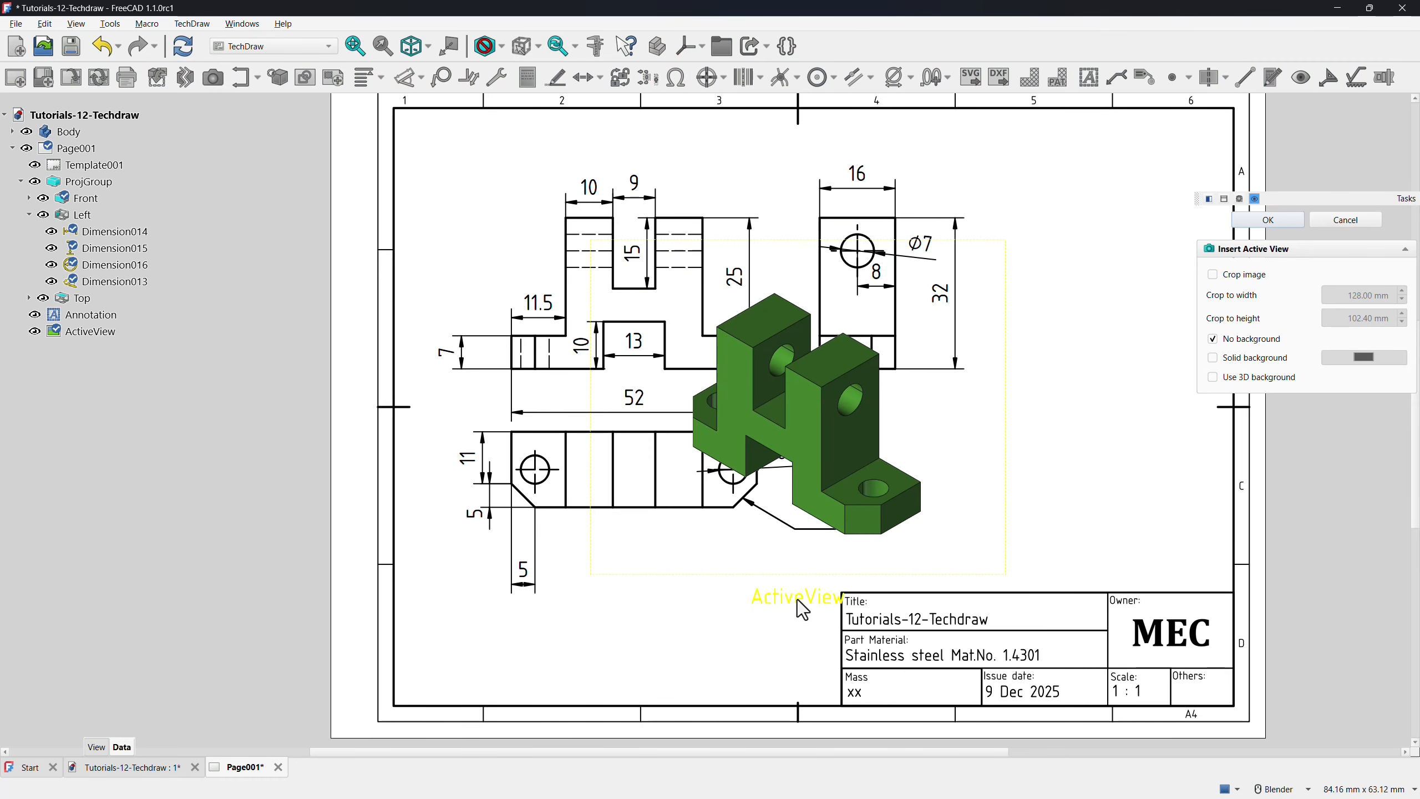
{"action": "left_click_drag", "start_coordinate": [791, 597], "coordinate": [1037, 649]}
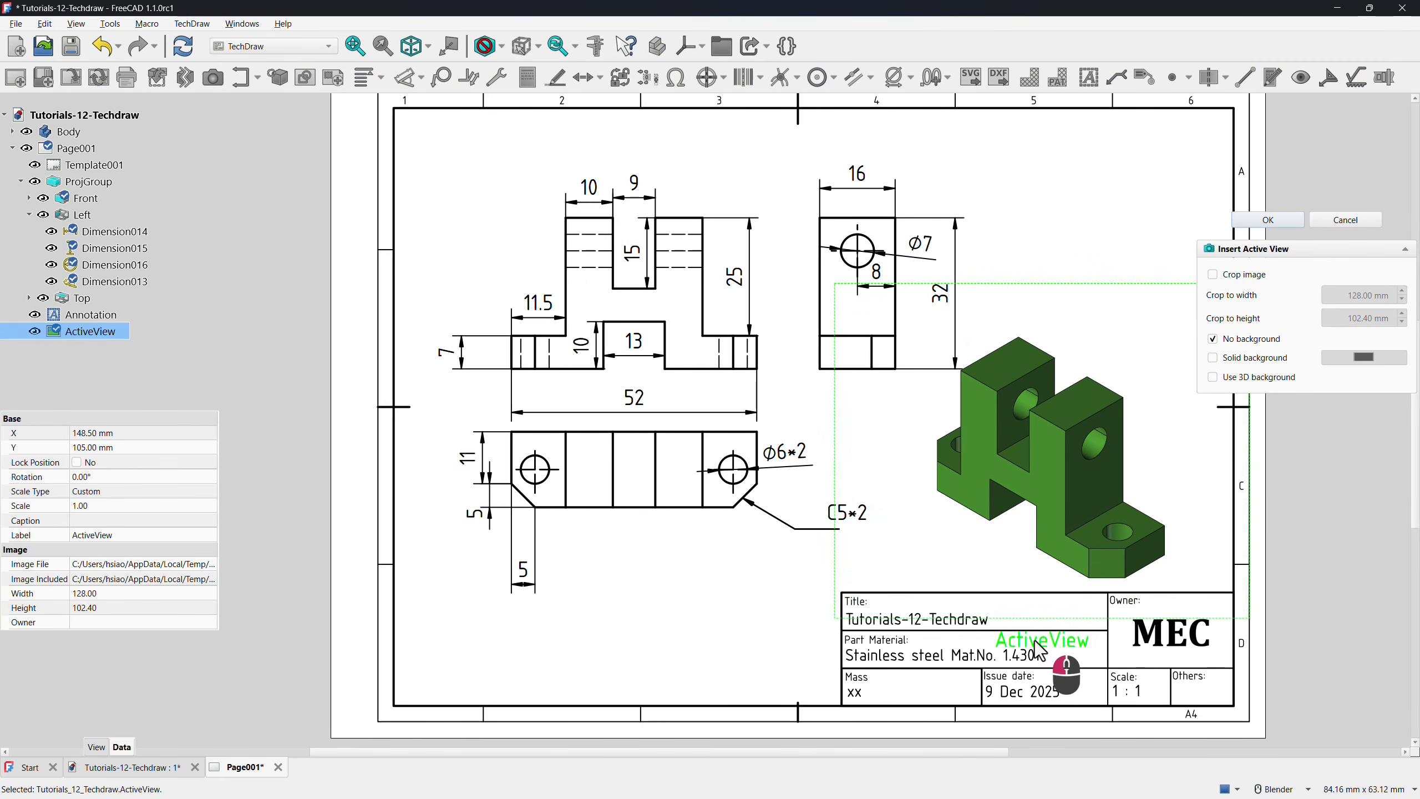
{"action": "left_click", "coordinate": [1282, 220]}
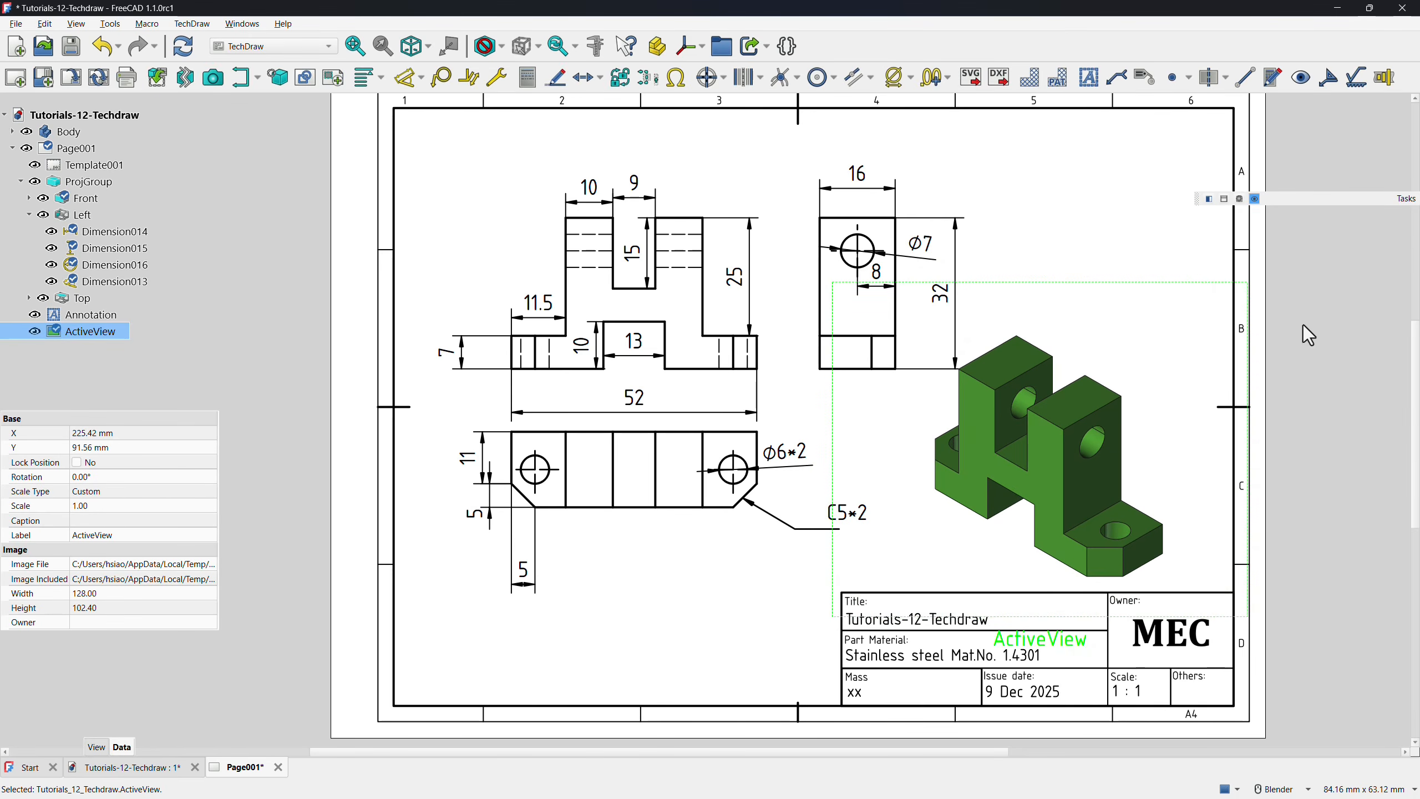
{"action": "left_click", "coordinate": [1323, 443]}
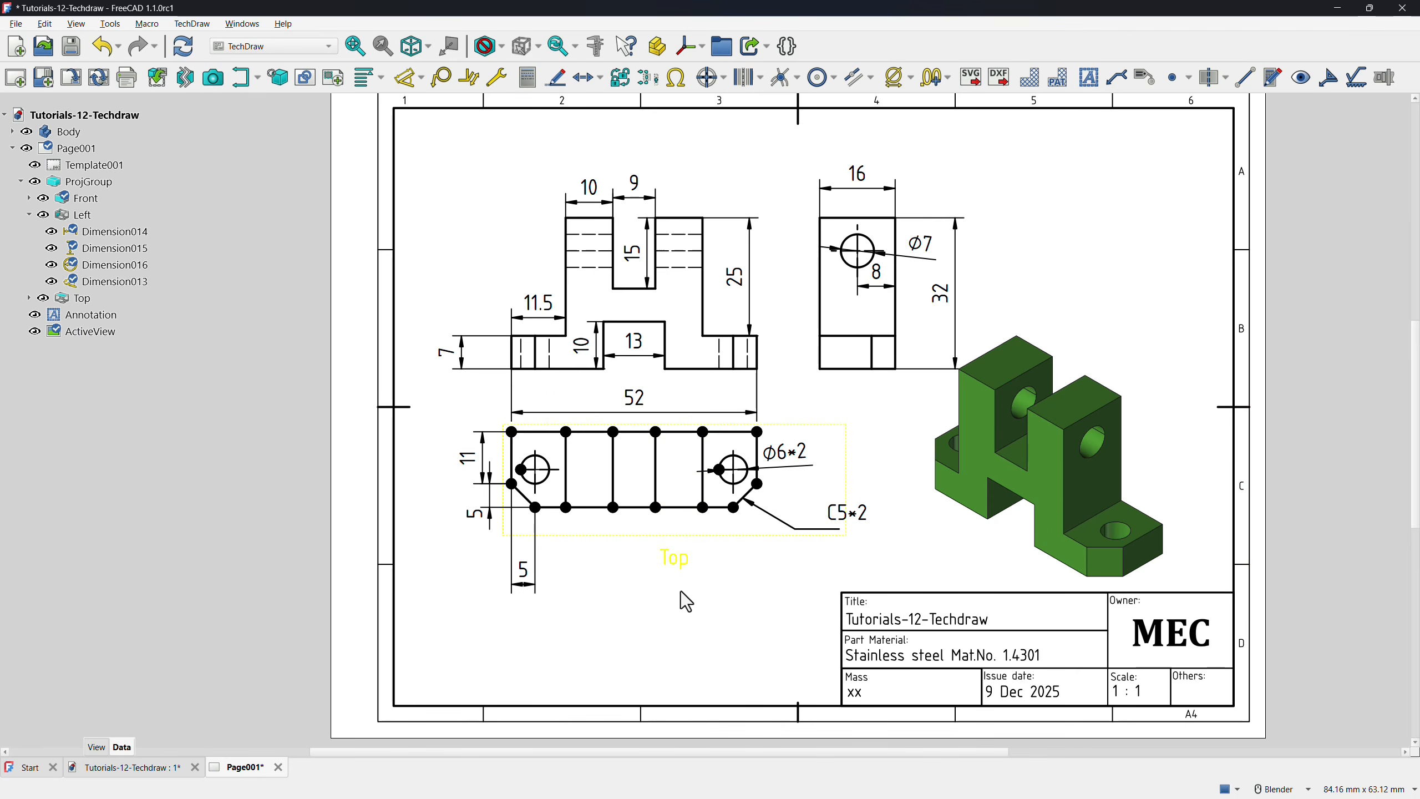
Export the drawing page as a PDF, overwriting the existing Technical Drawing.pdf in the modeling folder.
{"action": "scroll", "coordinate": [681, 591], "scroll_direction": "down", "scroll_amount": 2}
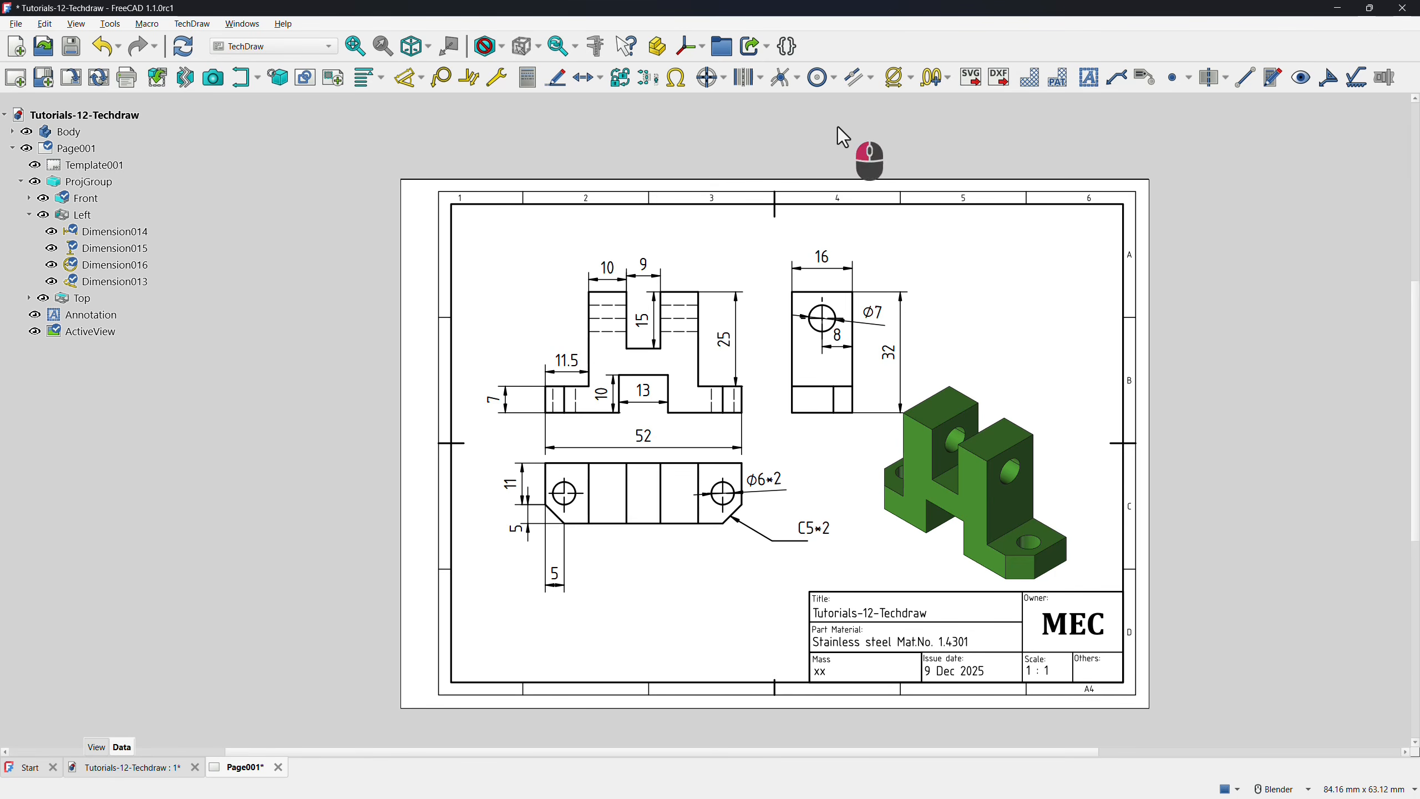
{"action": "left_click", "coordinate": [16, 24]}
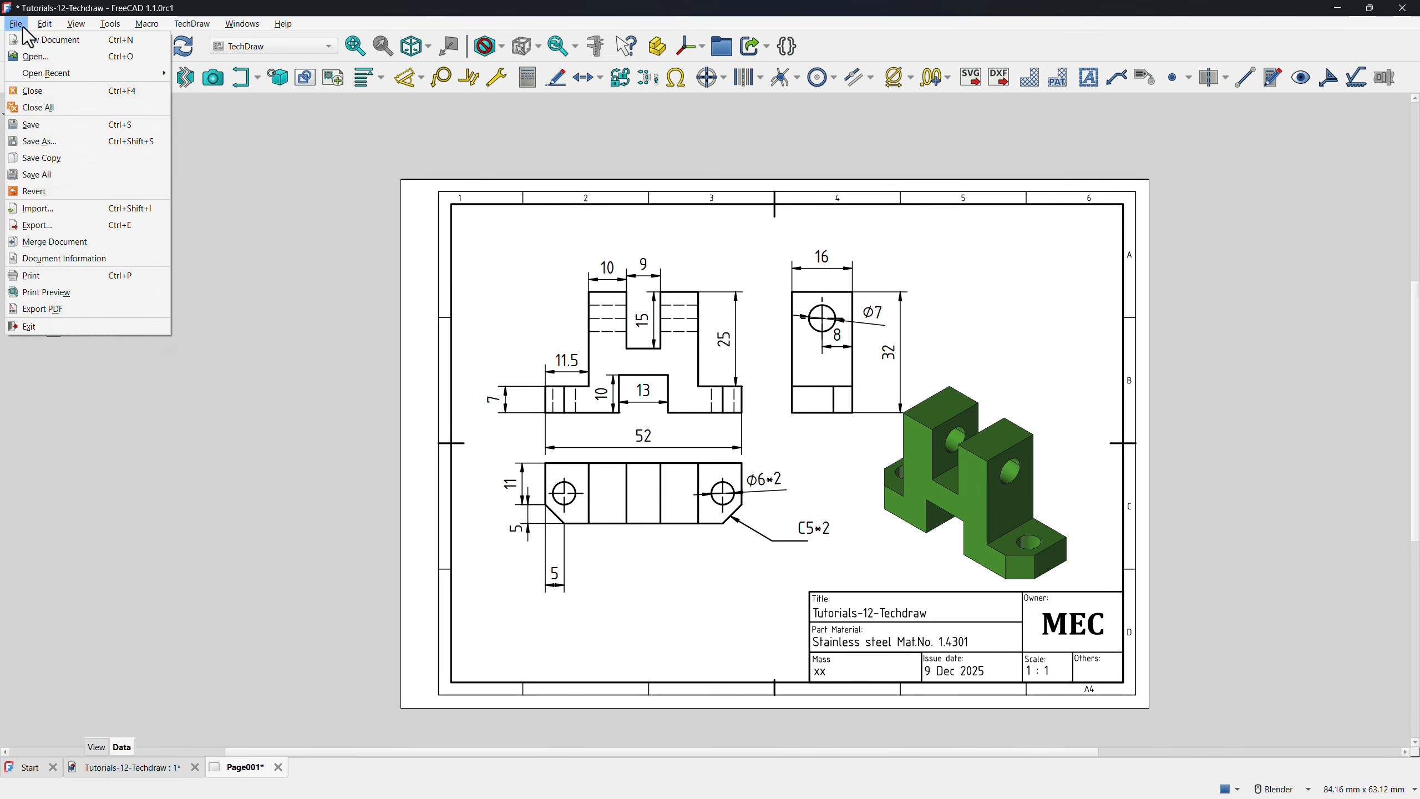
{"action": "left_click", "coordinate": [51, 309]}
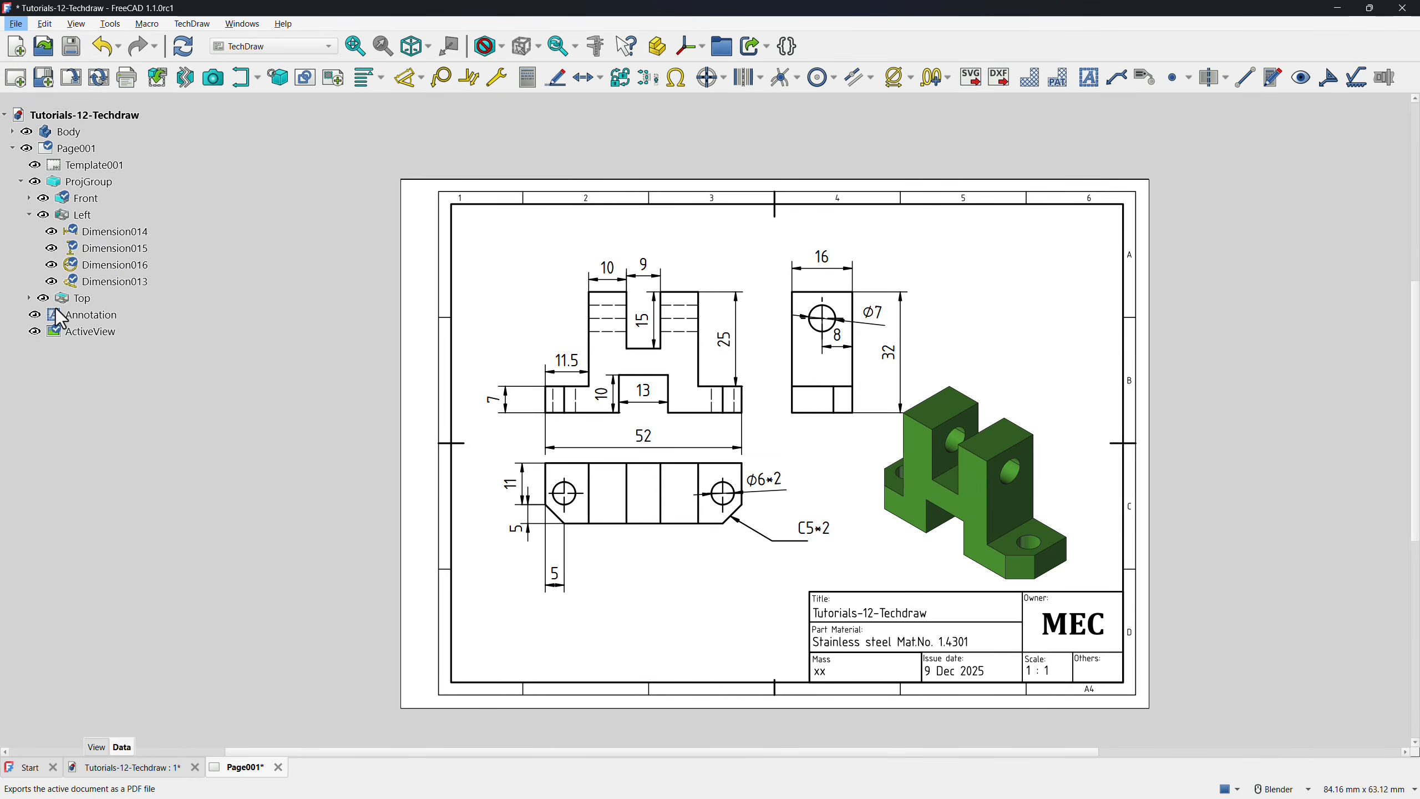
{"action": "left_click", "coordinate": [161, 178]}
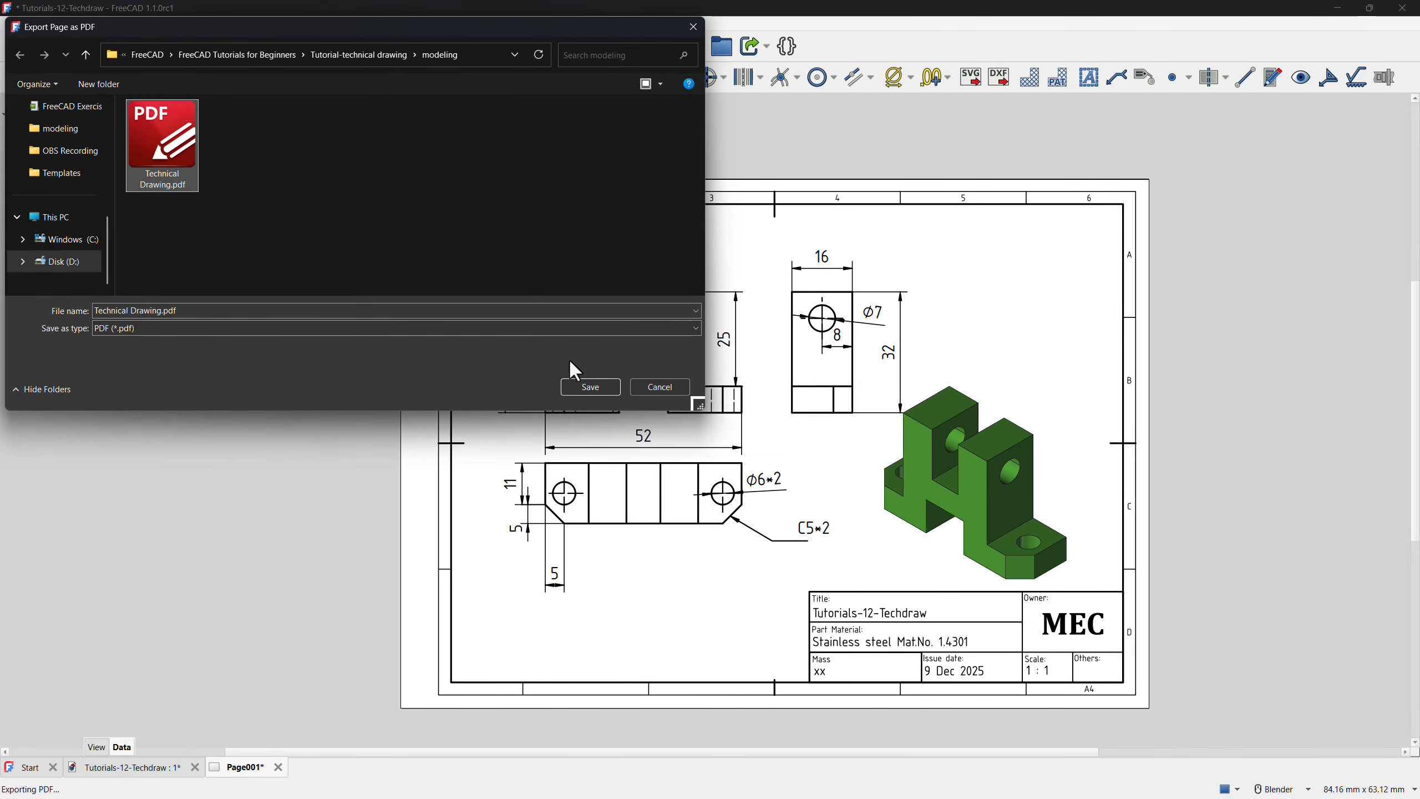
{"action": "left_click", "coordinate": [609, 393]}
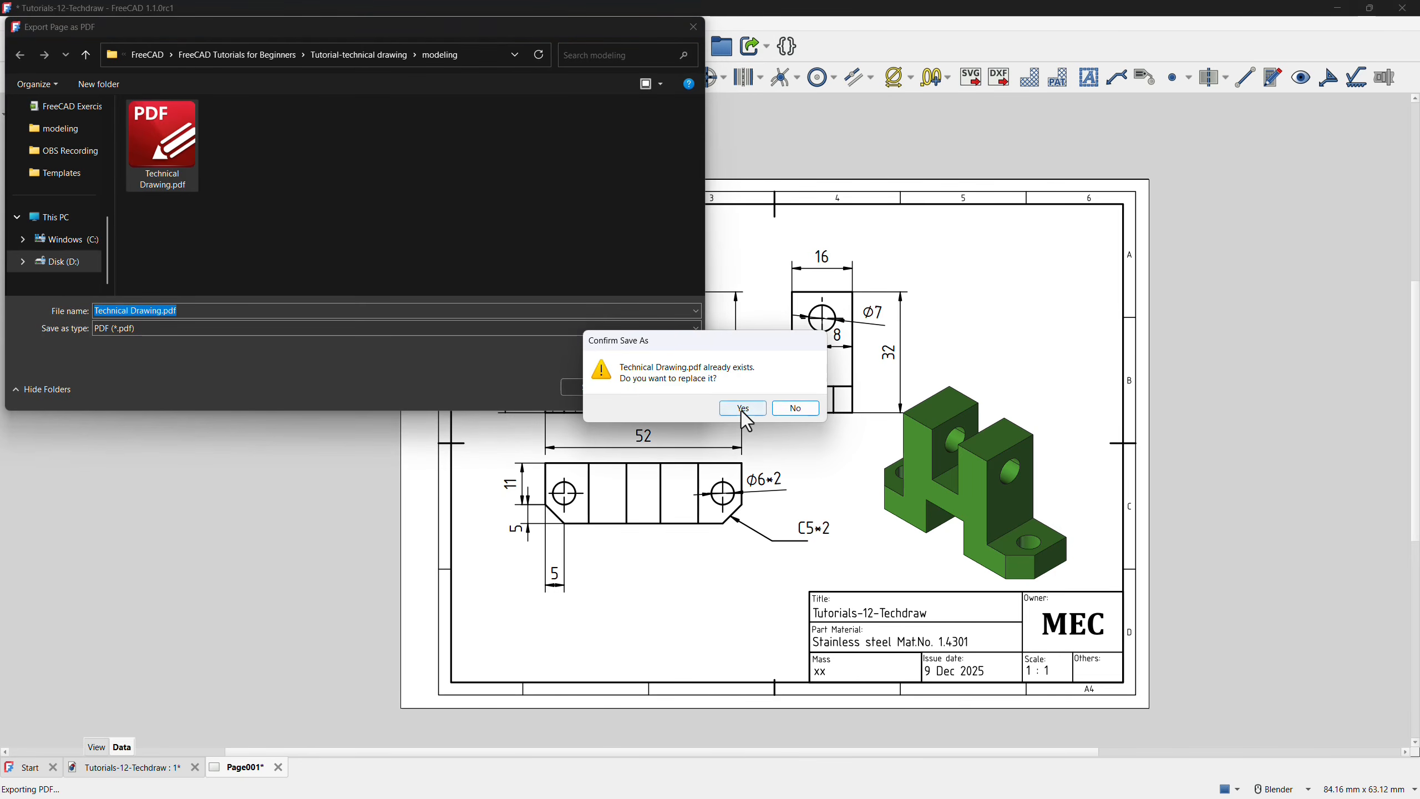
{"action": "left_click", "coordinate": [744, 407]}
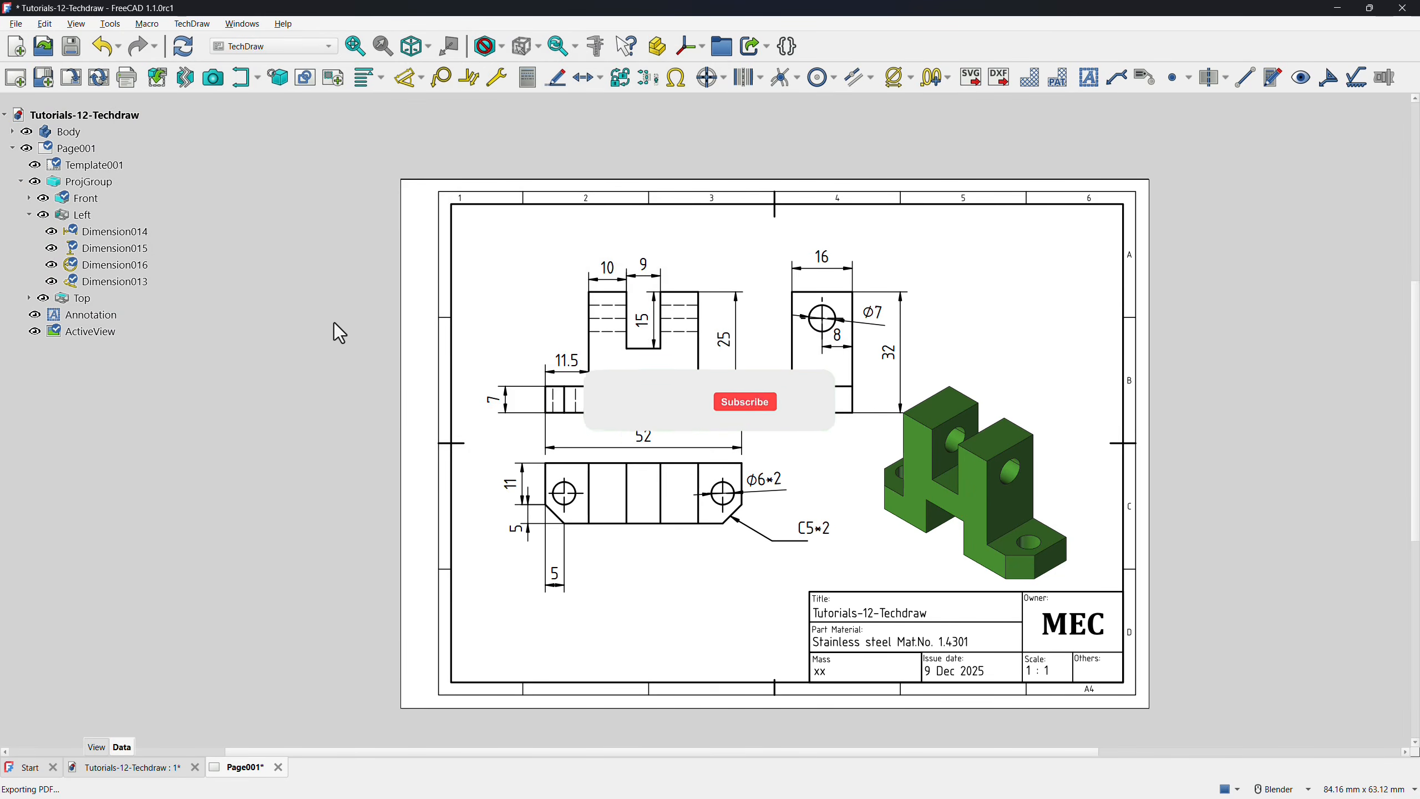